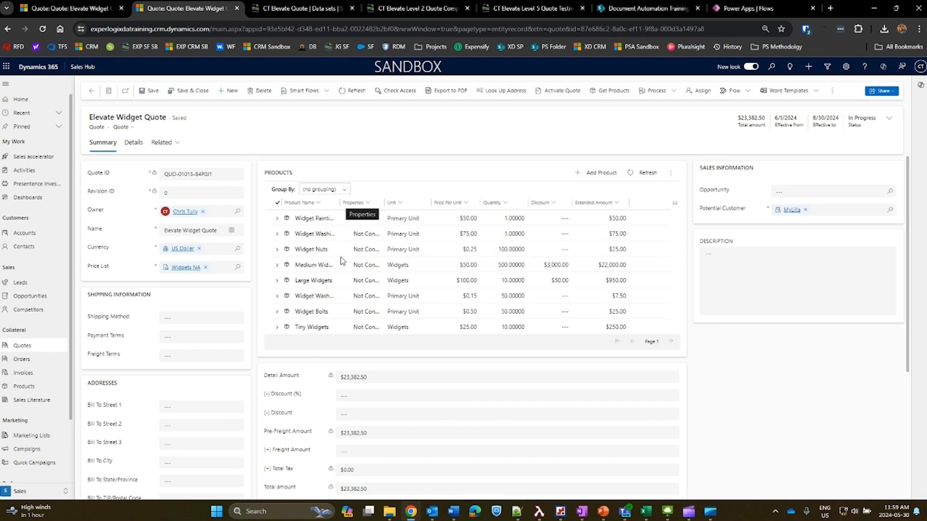
Widen the Product Name column in the quote's products grid so the full product names fit.
double_click(339, 257)
drag(385, 258, 410, 258)
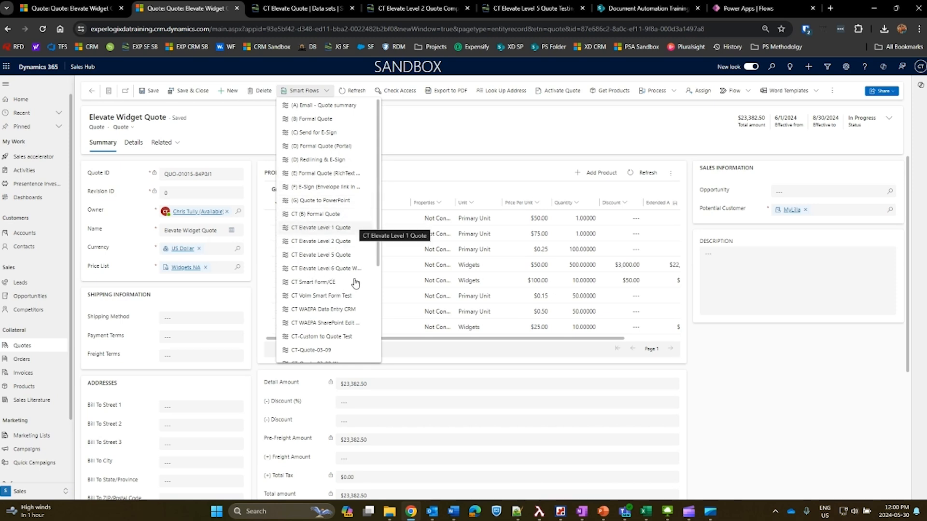
Run the CT Elevate Level 1 Quote flow on the Elevate Widget Quote and review all pages of the generated PDF.
click(329, 285)
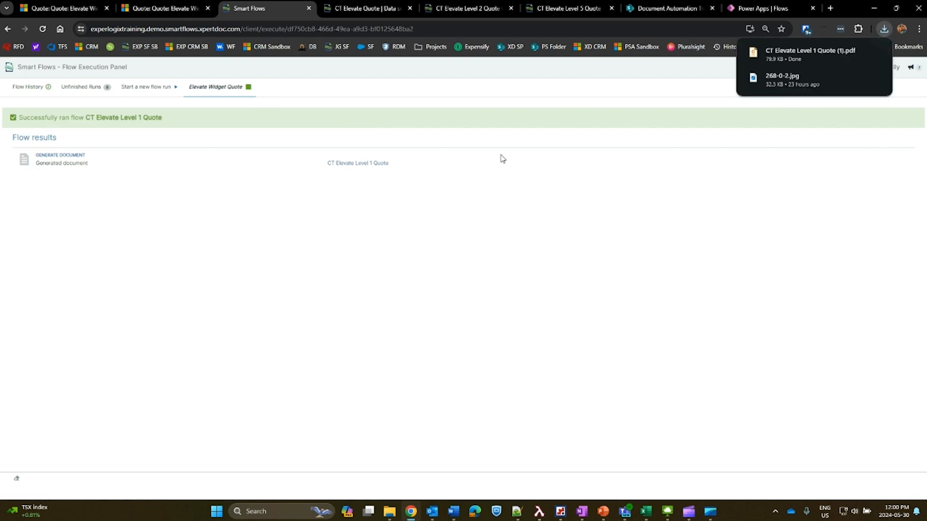
click(791, 52)
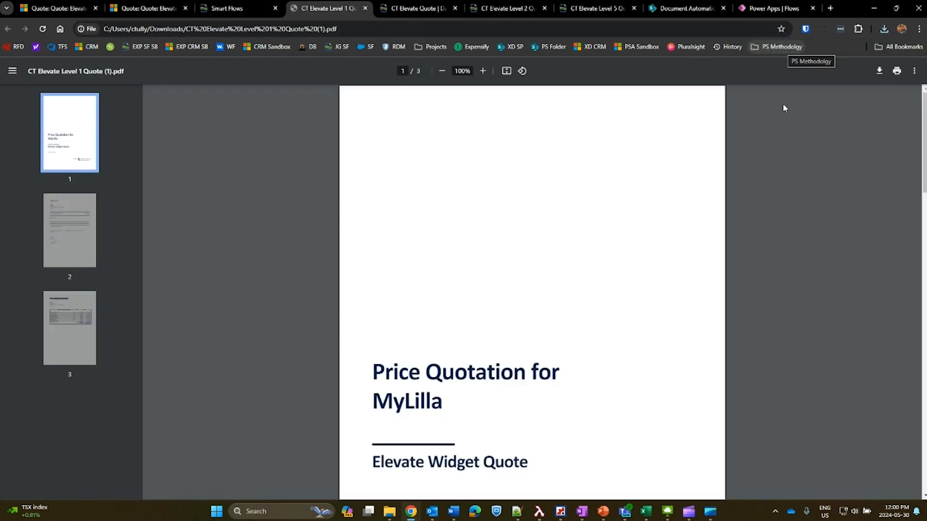
scroll(592, 226, down, 4)
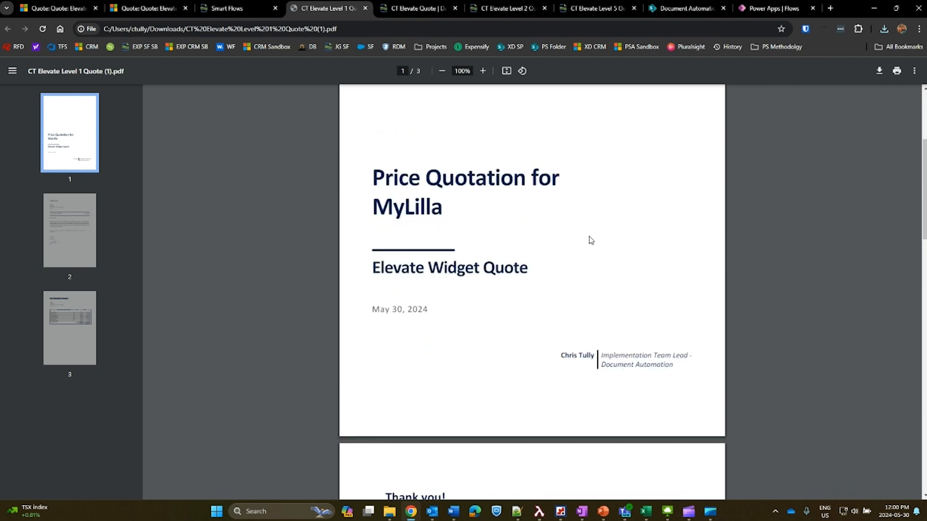
scroll(589, 242, up, 1)
scroll(584, 244, down, 1)
scroll(563, 267, down, 10)
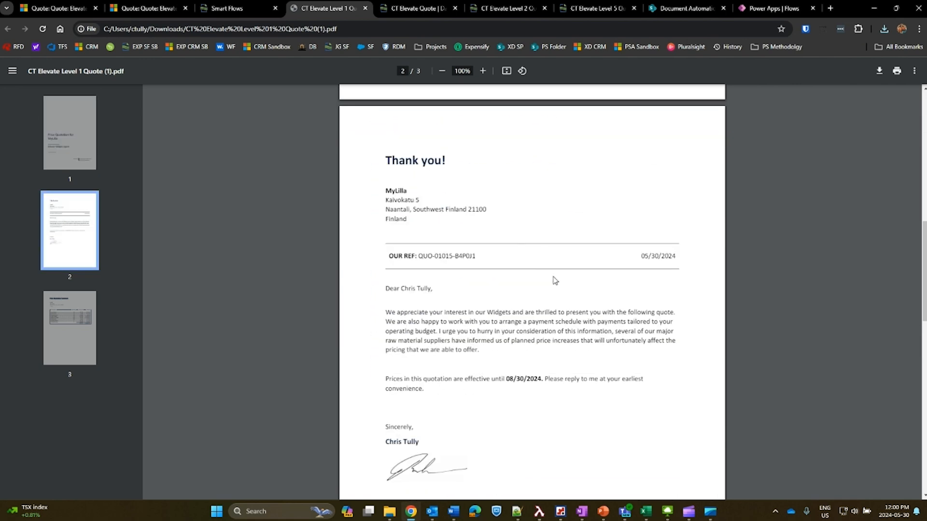
scroll(494, 268, down, 7)
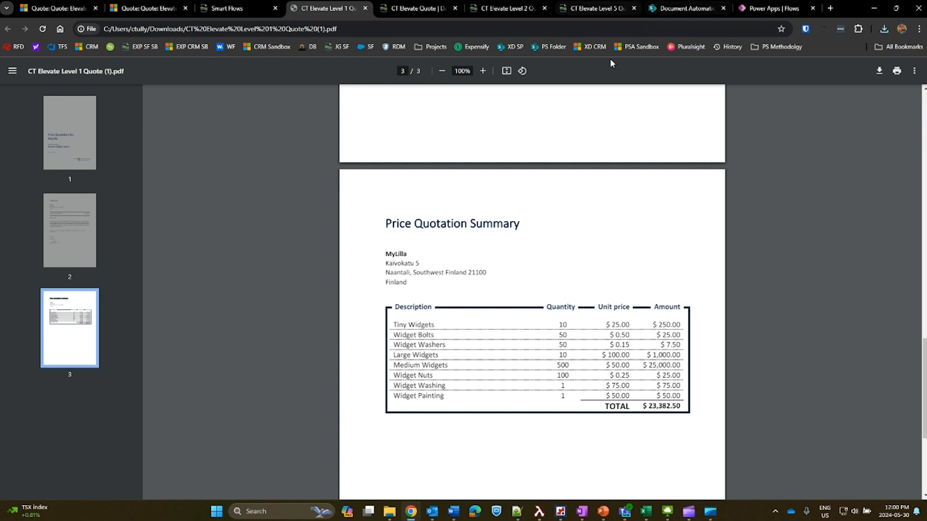
Open the CT Elevate Level 1 Quote flow from the Smart Flows list to examine its blocks.
click(598, 8)
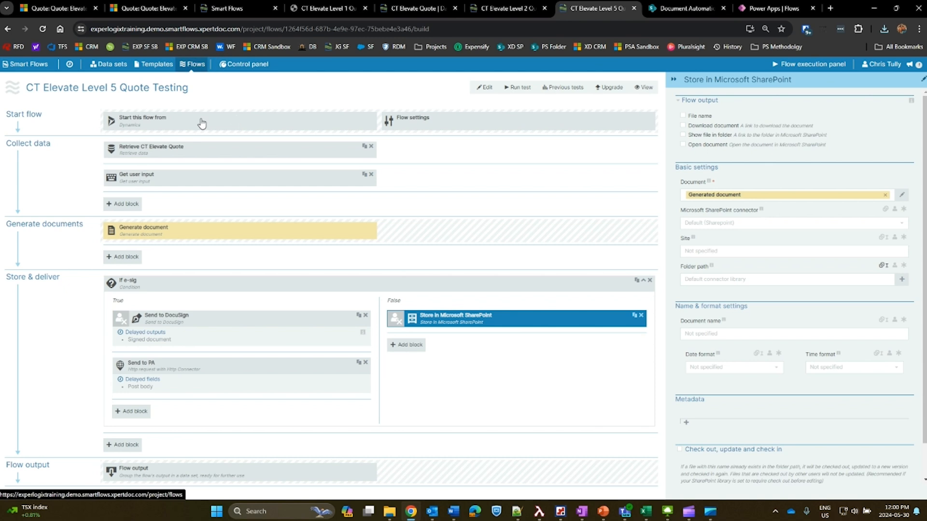
click(192, 64)
click(76, 172)
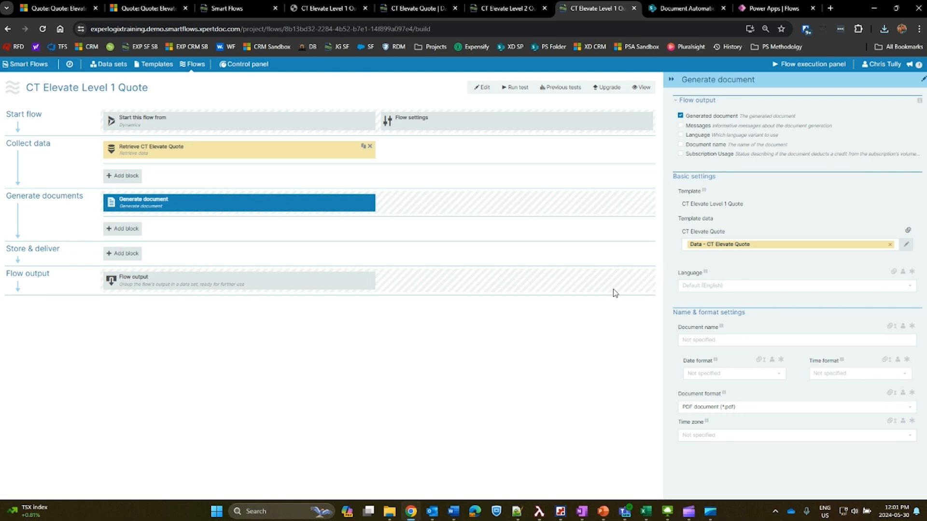
Run the CT Elevate Level 2 Quote flow on the Elevate Widget Quote and open the generated PDF.
click(228, 8)
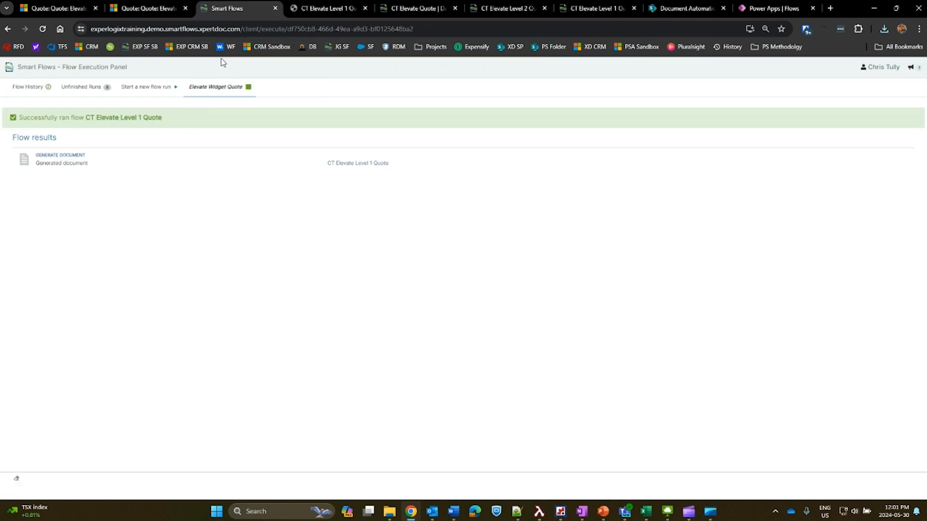
click(149, 8)
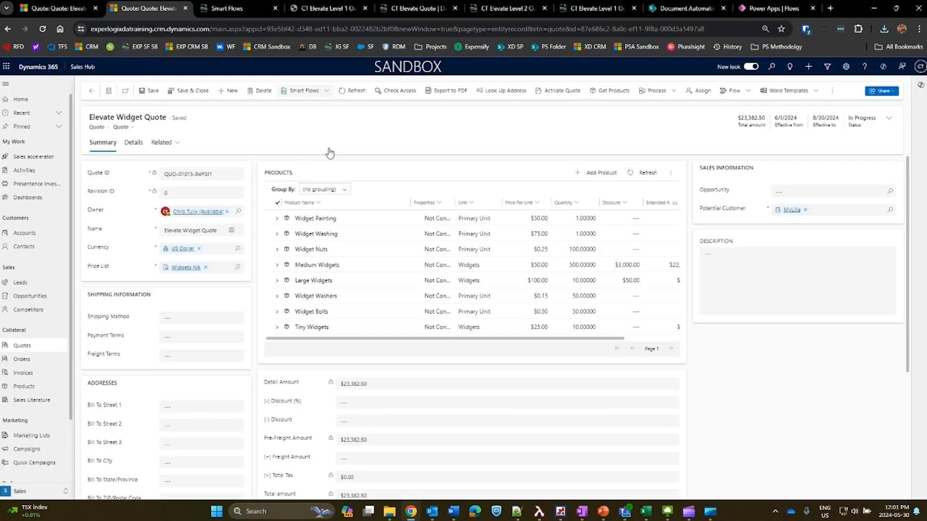
click(304, 90)
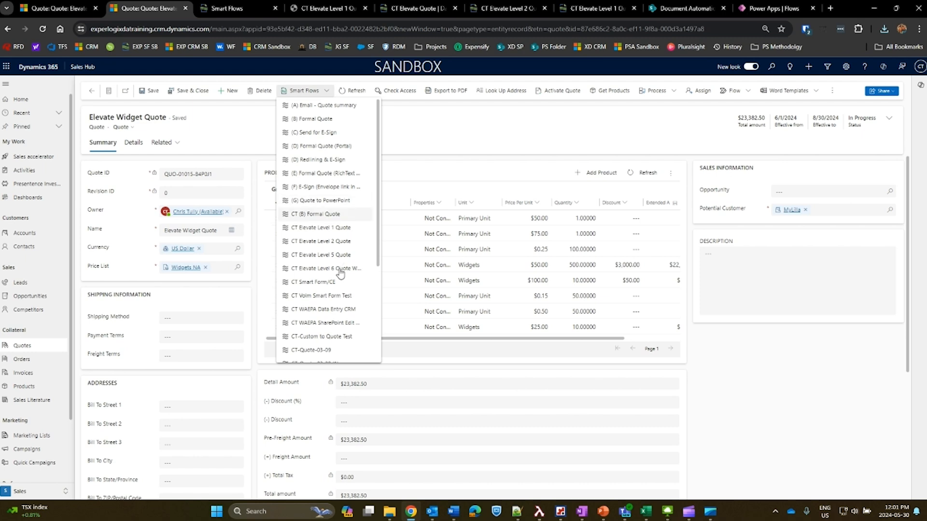
click(324, 296)
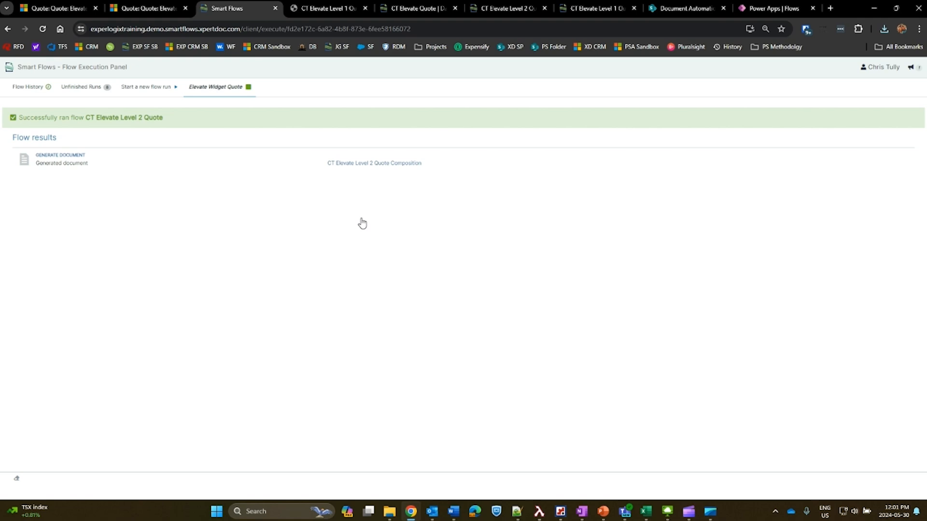
click(776, 60)
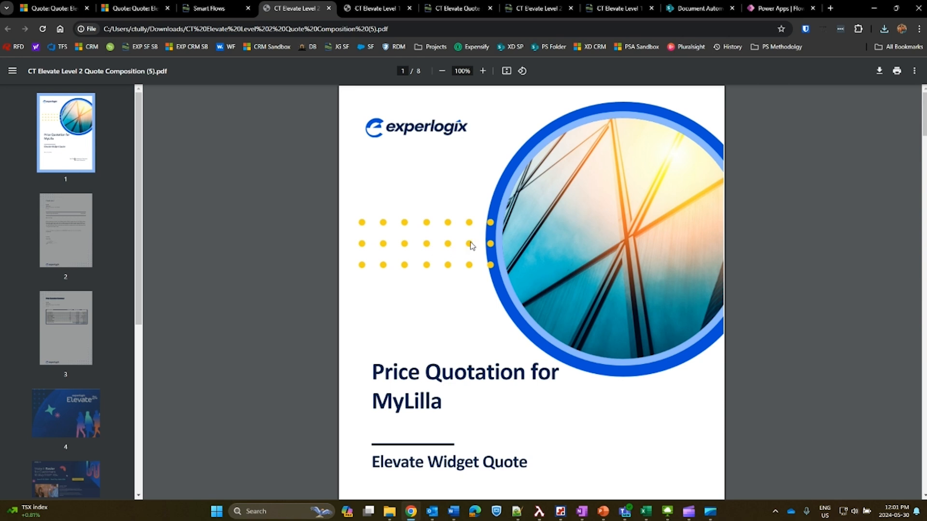
Zoom the Level 2 quote PDF out to 75% and compare its cover page with the Level 1 PDF's cover.
key(ctrl+minus)
key(ctrl+minus)
key(ctrl+minus)
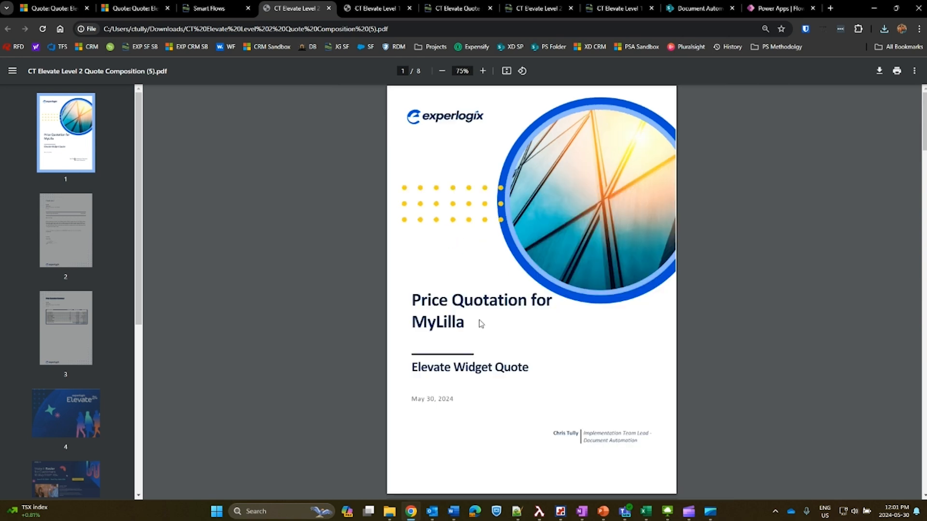
key(ctrl+Tab)
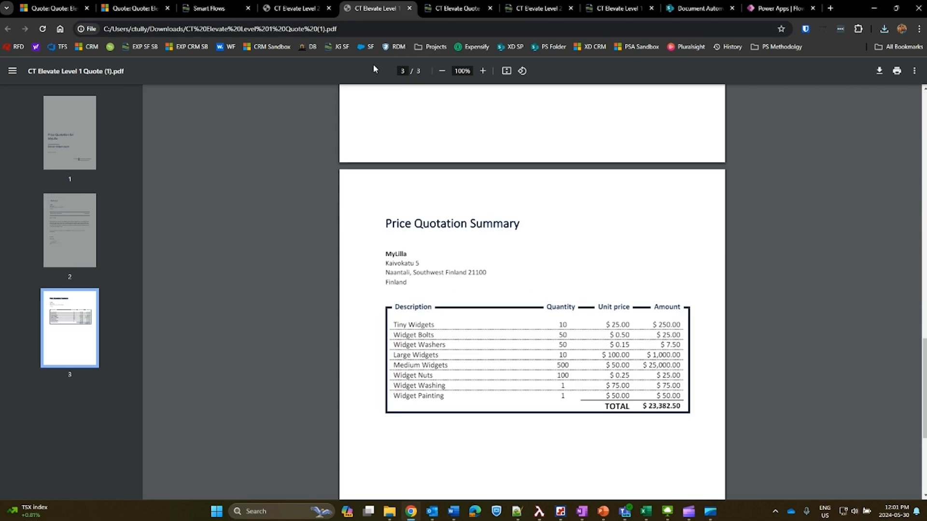
scroll(475, 222, up, 10)
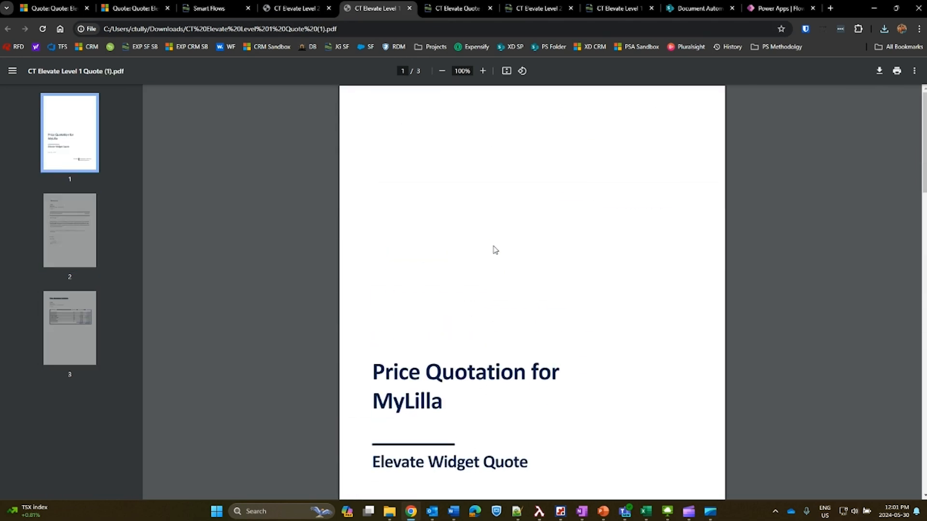
scroll(495, 250, down, 3)
key(ctrl+shift+Tab)
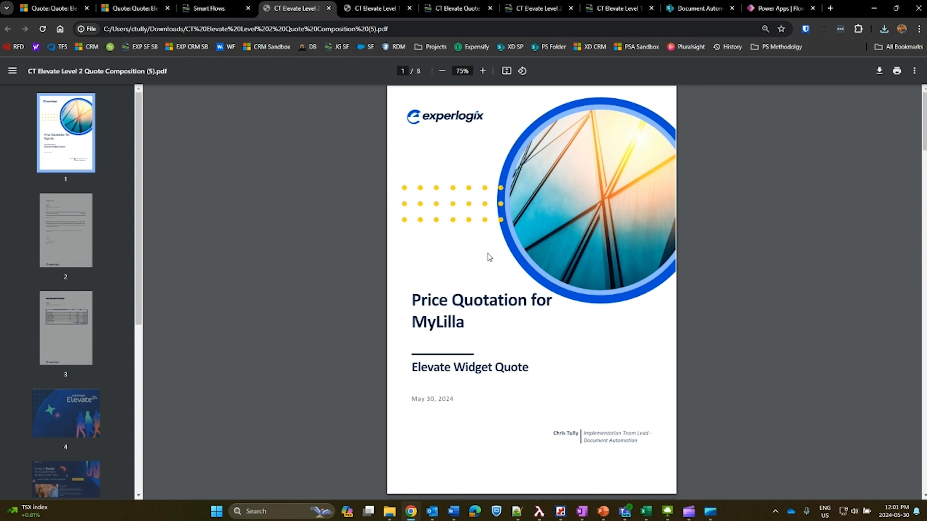
Examine the Level 2 quote PDF from the cover and thank-you letter through to the Elevate 24 brochure pages.
scroll(509, 263, down, 6)
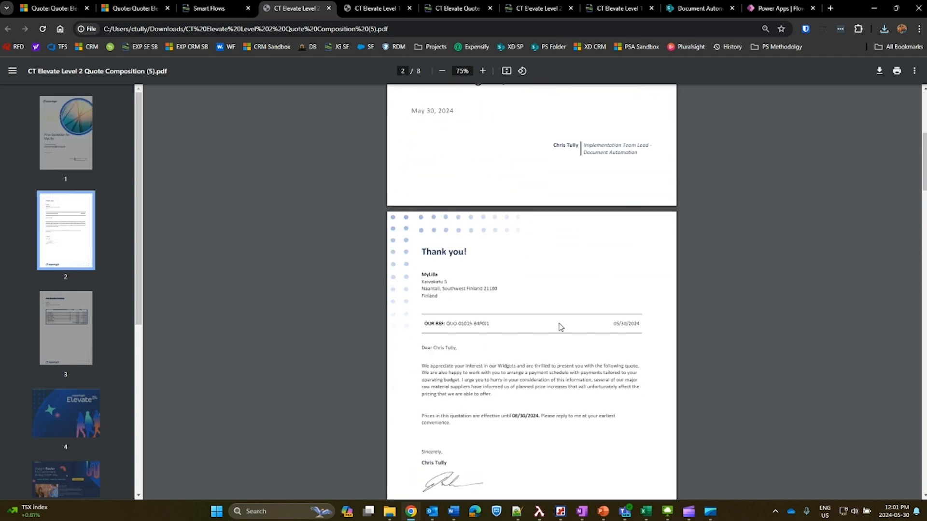
scroll(373, 276, down, 3)
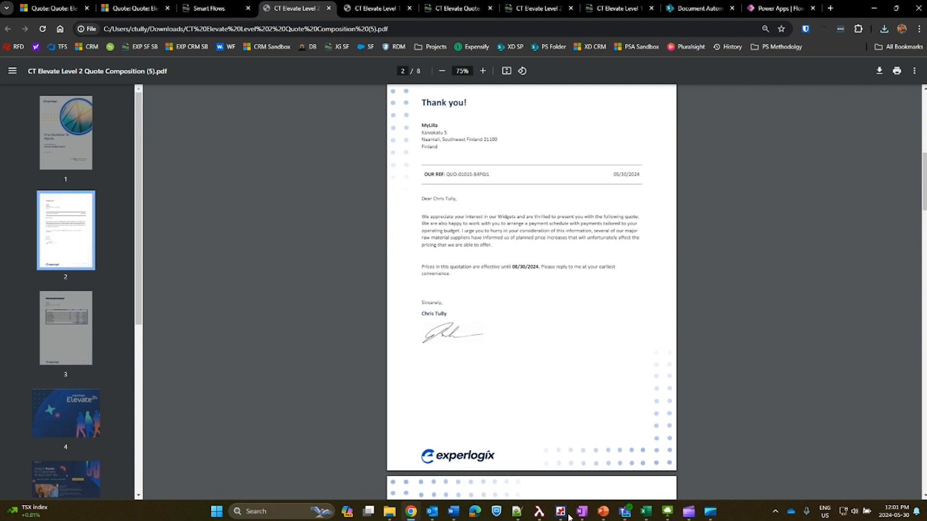
scroll(492, 258, down, 10)
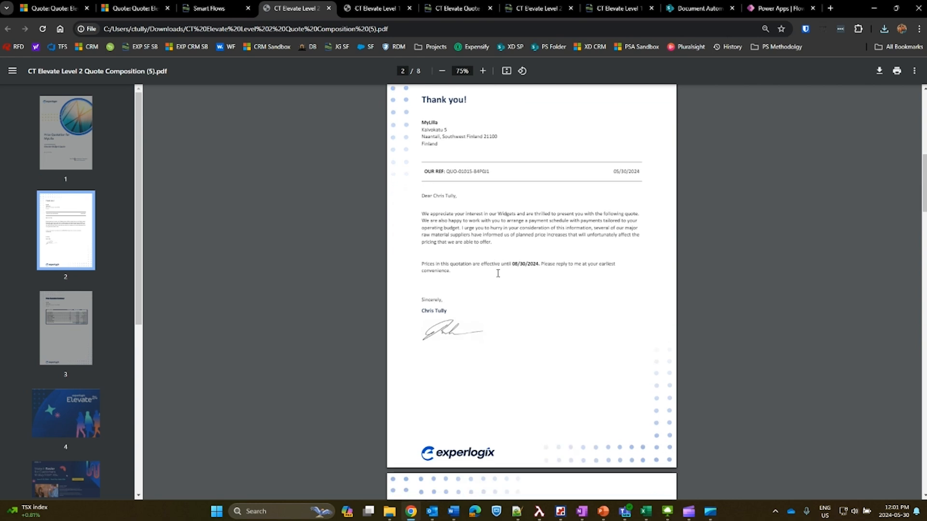
scroll(515, 311, down, 3)
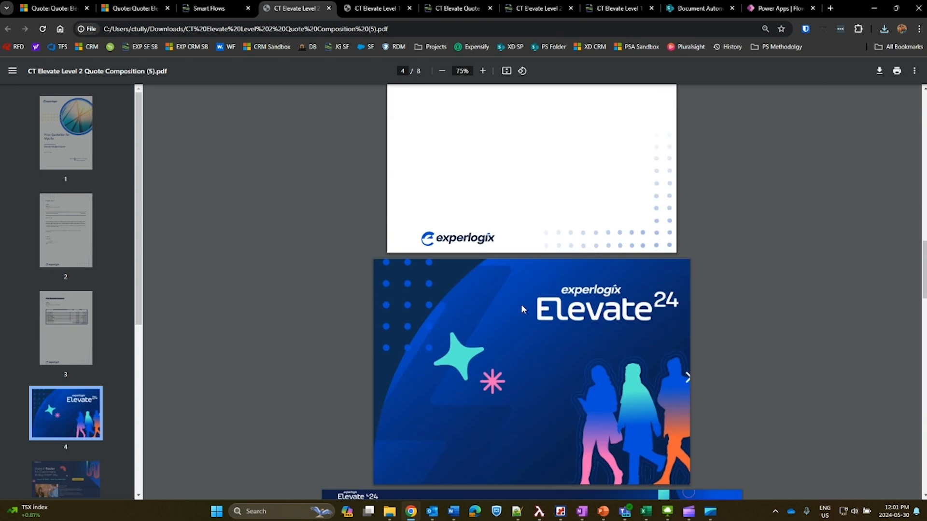
scroll(531, 318, up, 5)
scroll(545, 290, up, 15)
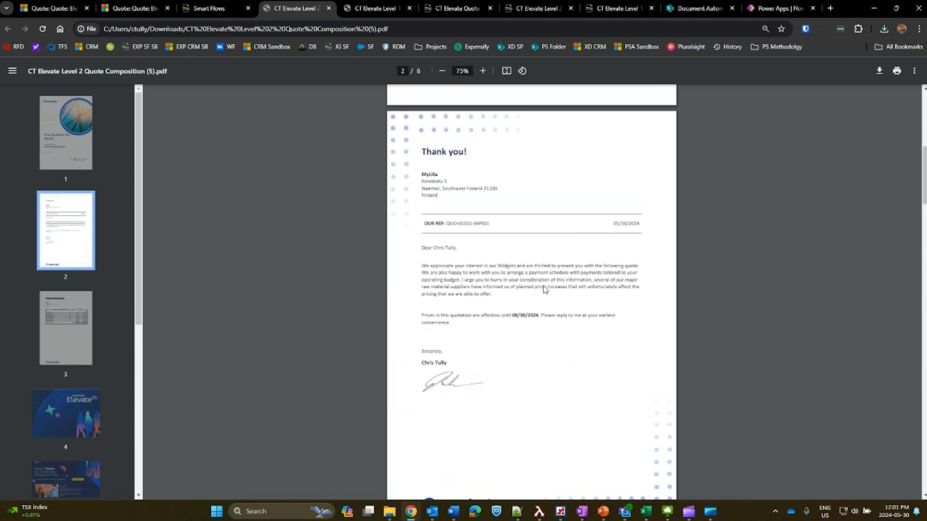
scroll(490, 290, down, 15)
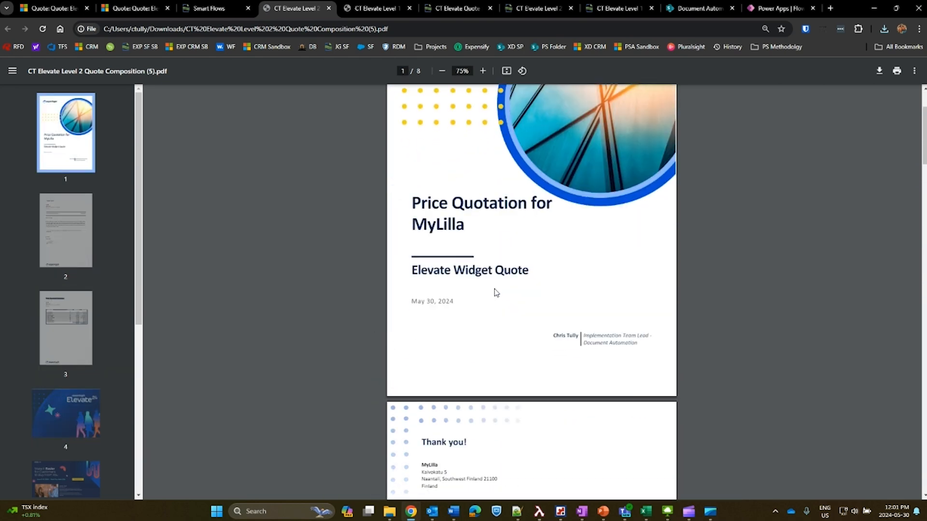
scroll(510, 290, down, 10)
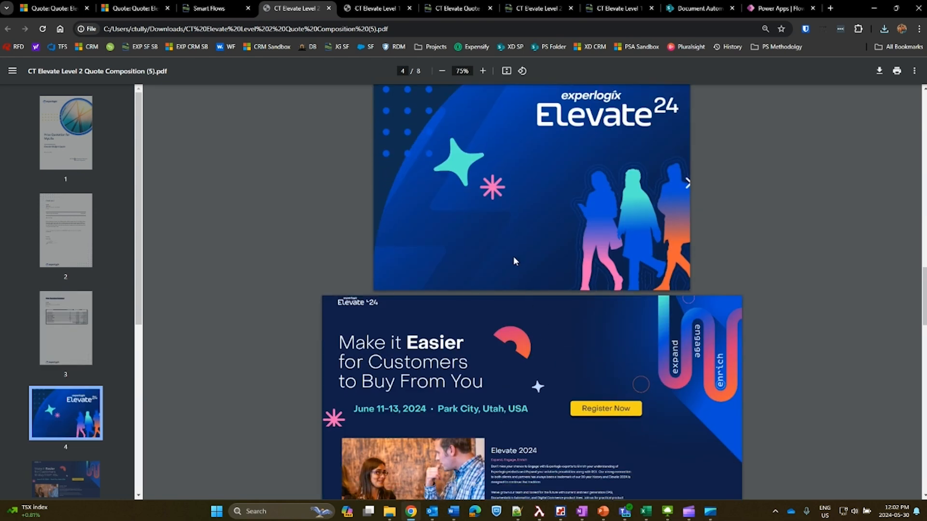
Check the last page of the Level 1 quote PDF and return to the Level 2 PDF.
click(374, 8)
scroll(495, 301, down, 8)
scroll(494, 302, down, 5)
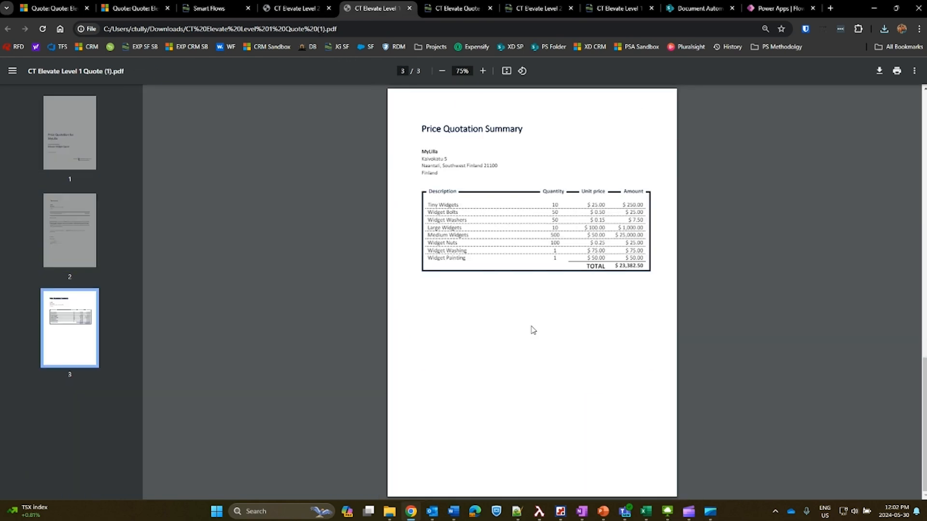
key(ctrl+shift+Tab)
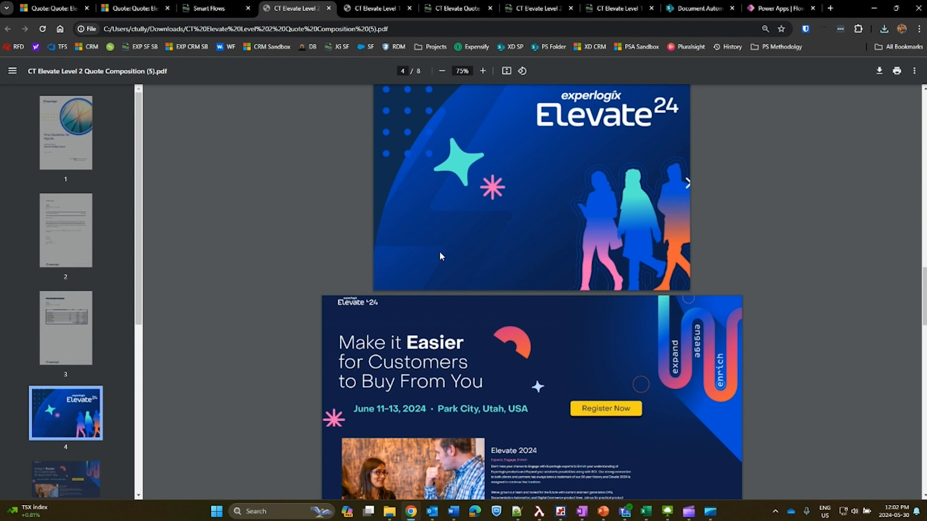
Review the FAQ, brochure and price summary pages of the Level 2 quote PDF, ending back at its cover.
scroll(441, 256, down, 7)
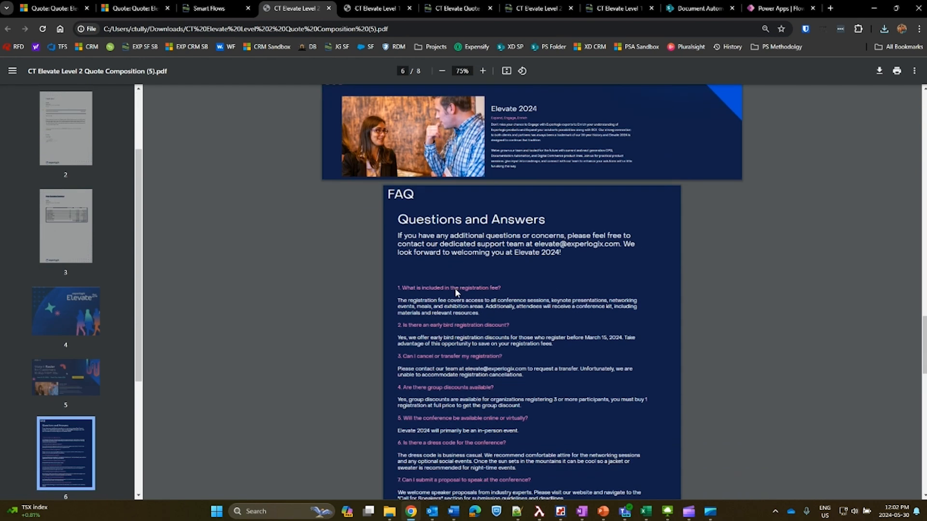
scroll(455, 288, down, 5)
scroll(466, 291, up, 7)
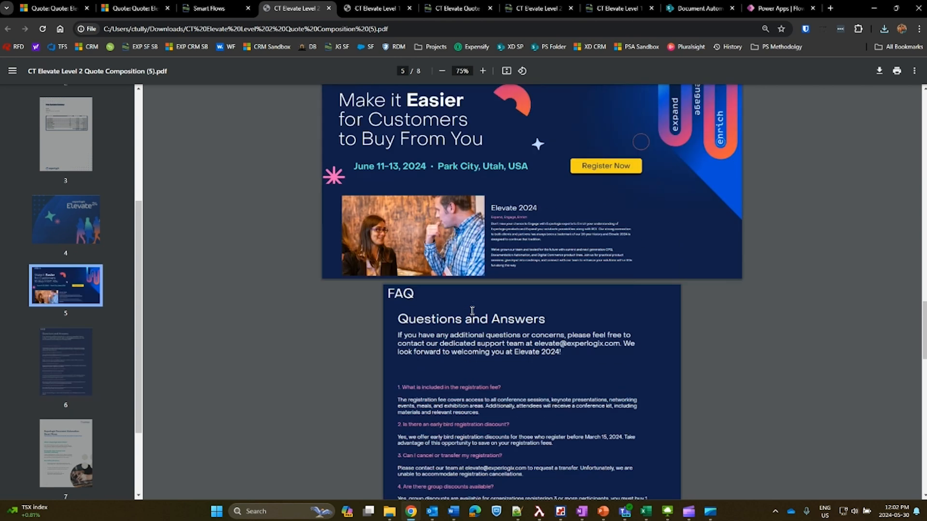
scroll(472, 310, up, 10)
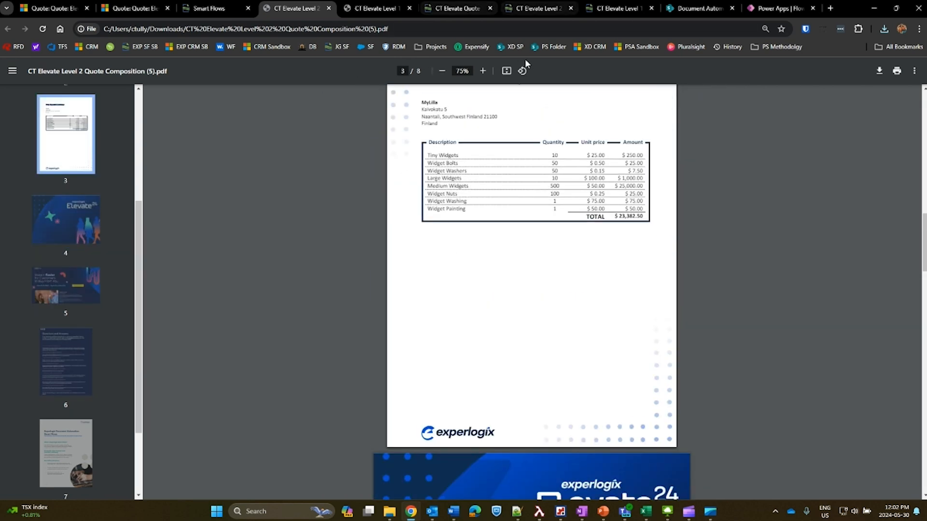
scroll(488, 211, up, 10)
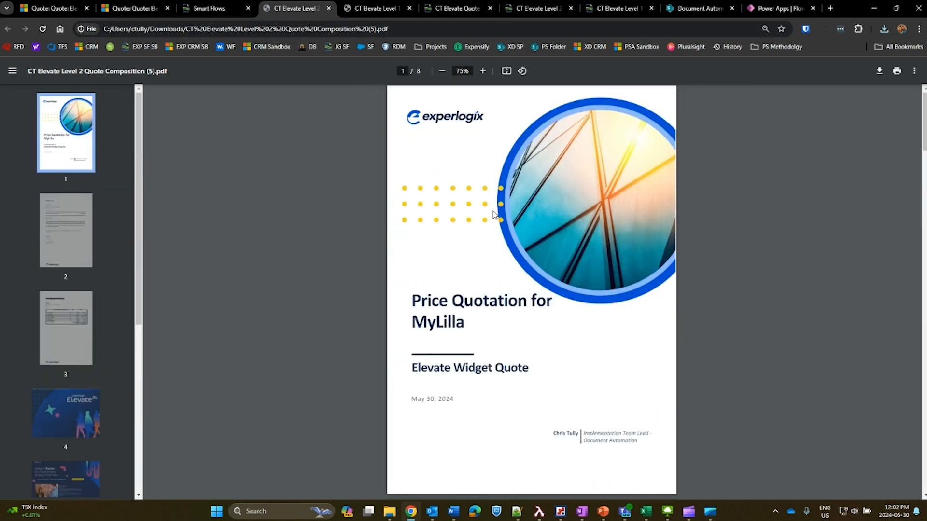
Revisit the Level 1 flow and the CT Elevate Quote data set, ending at the CT Elevate Level 2 Quote Composition template.
click(615, 8)
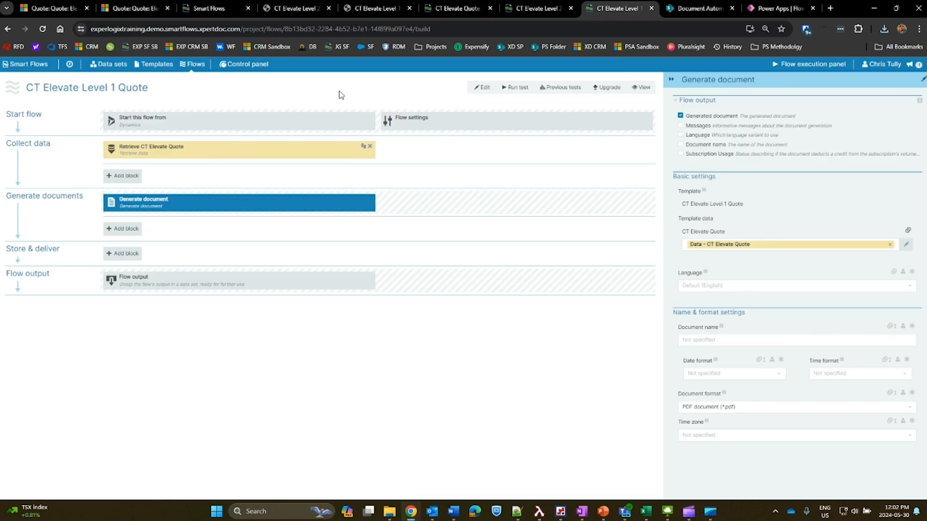
click(457, 8)
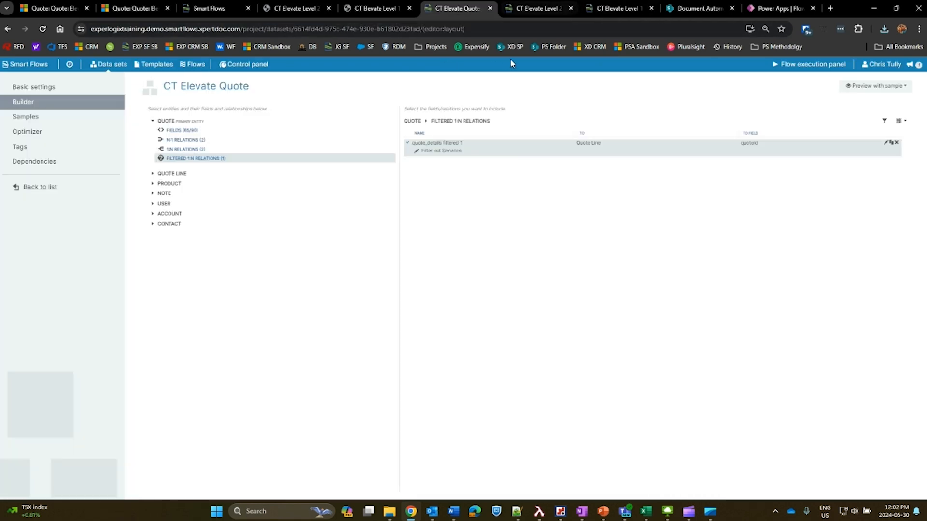
click(536, 8)
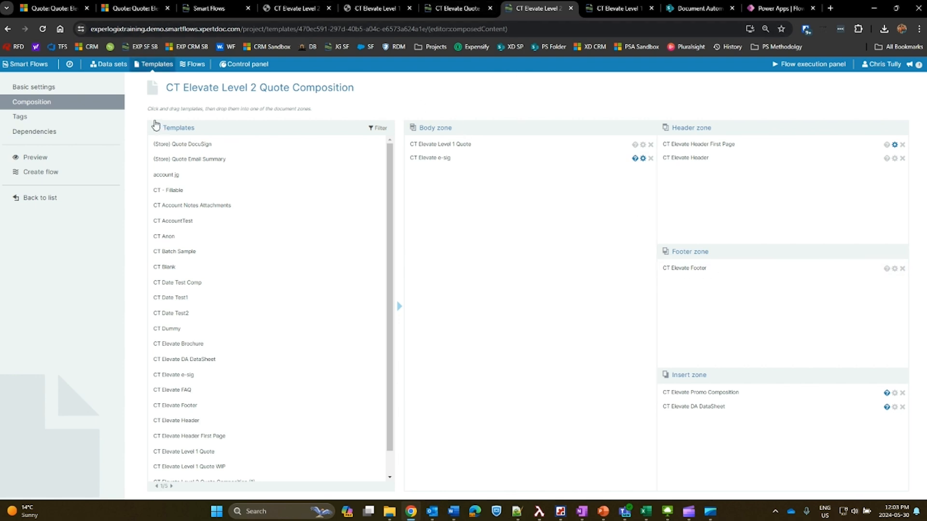
Select the CT Elevate Header First Page template in the templates list and open it for design.
click(154, 64)
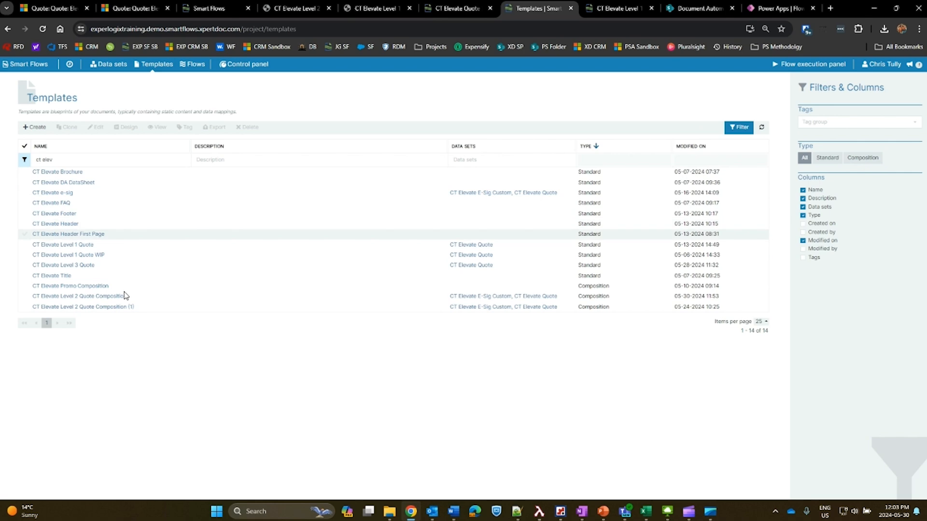
click(121, 234)
click(126, 127)
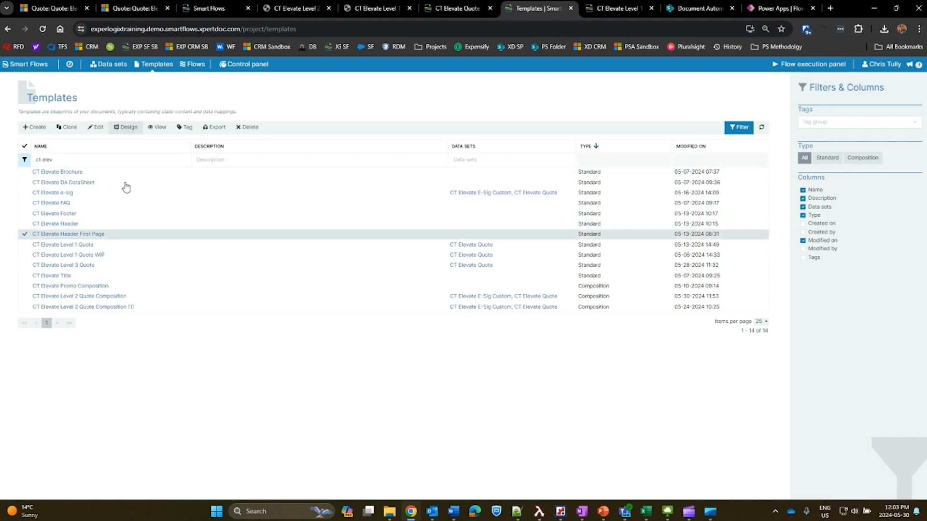
Open the English variant of the CT Elevate Header First Page template in Word, inspect its header artwork and return to the templates list.
click(525, 161)
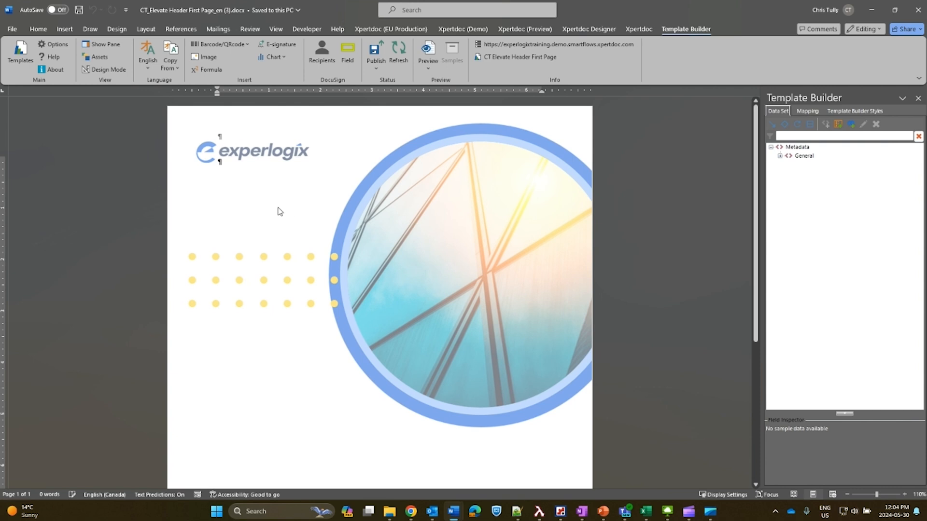
double_click(263, 202)
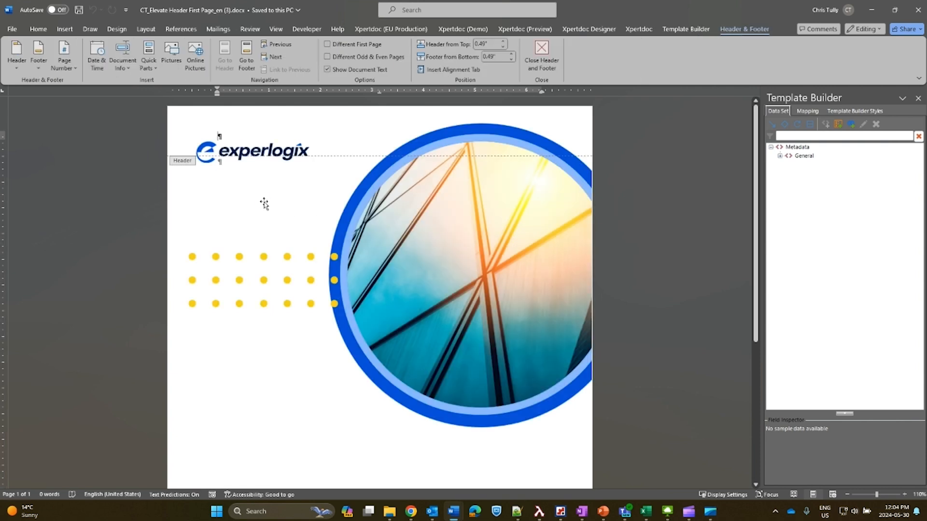
scroll(292, 244, down, 3)
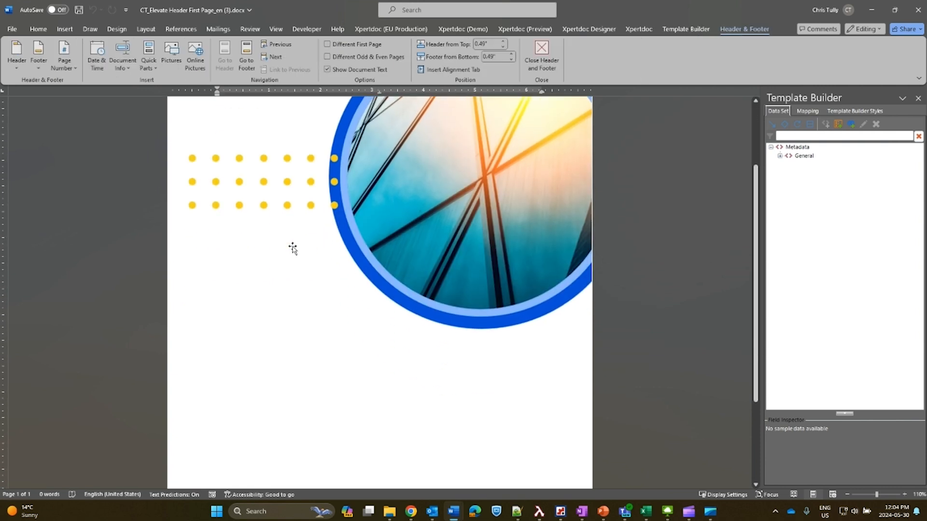
scroll(292, 248, up, 3)
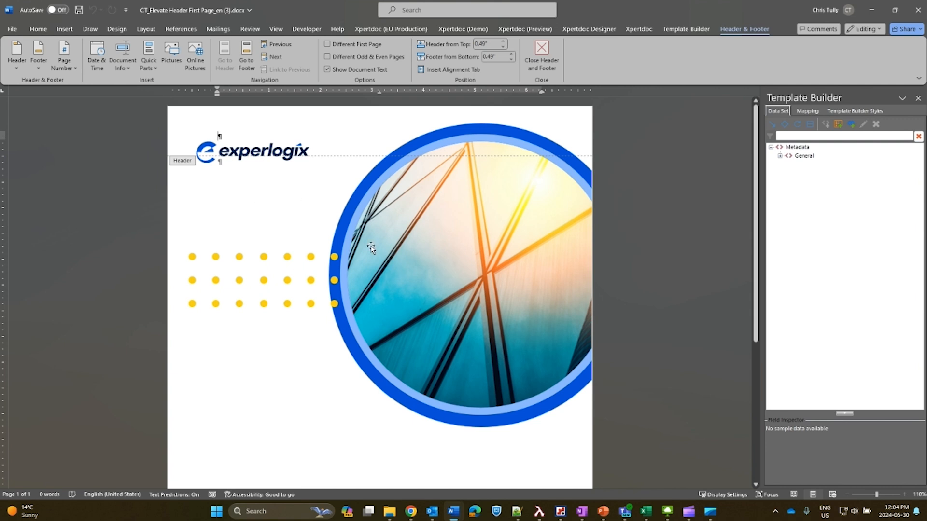
click(414, 288)
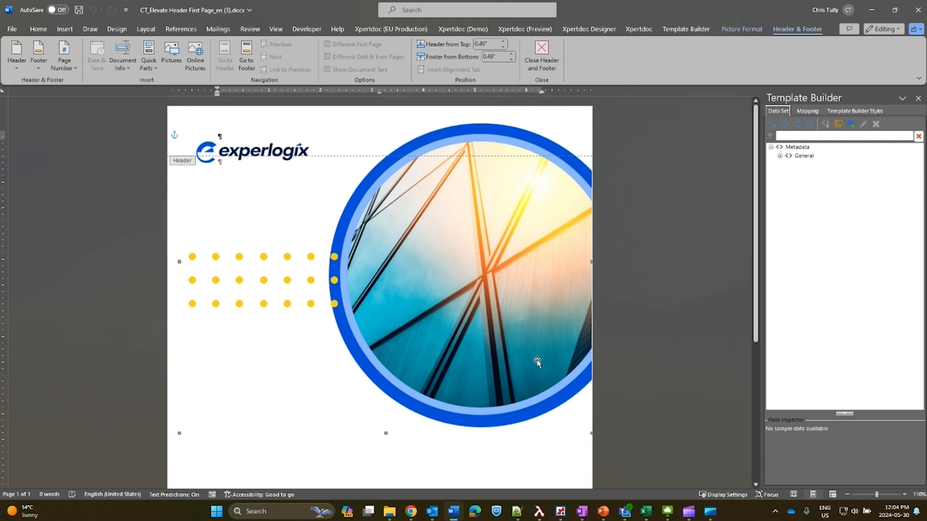
scroll(493, 363, down, 2)
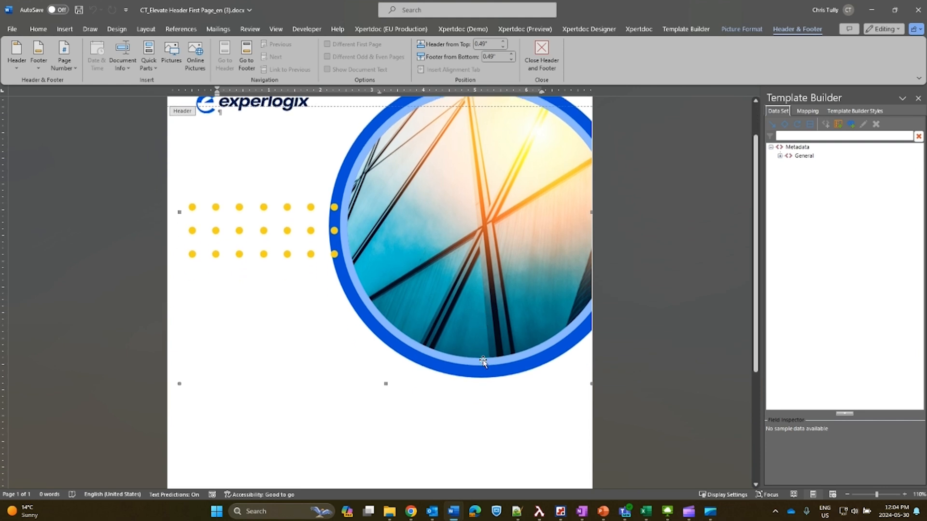
scroll(483, 362, down, 2)
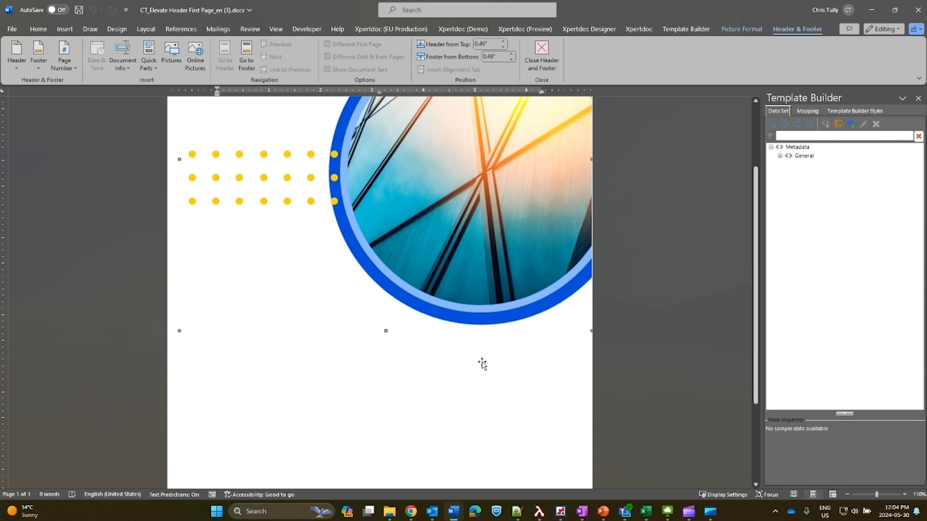
scroll(481, 365, up, 4)
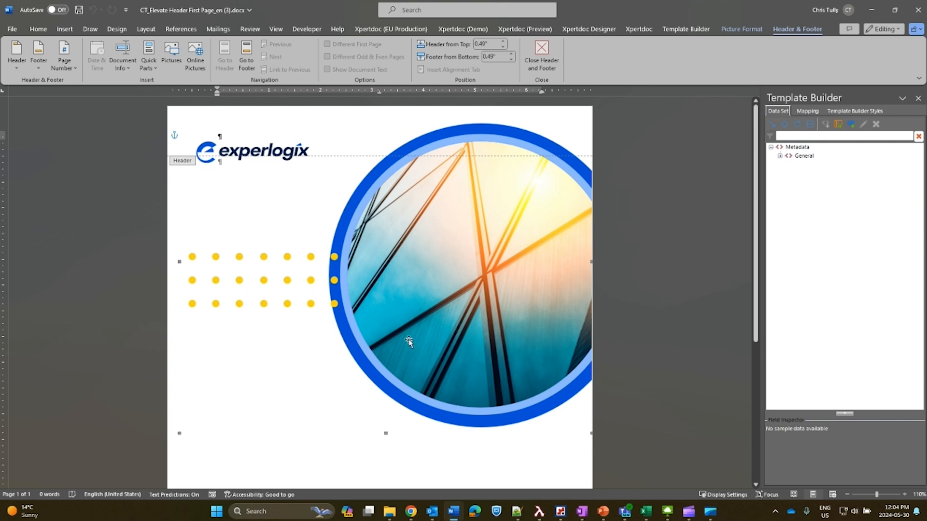
scroll(408, 339, down, 5)
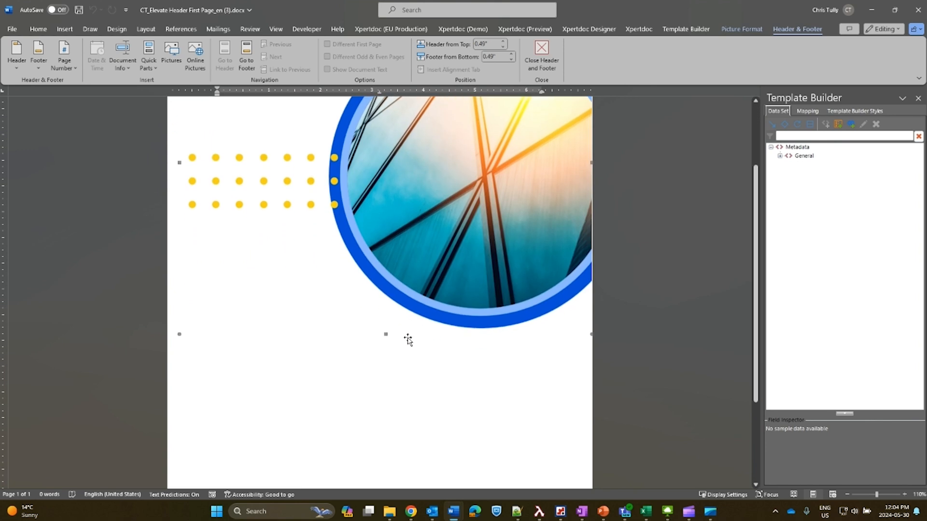
scroll(410, 357, up, 1)
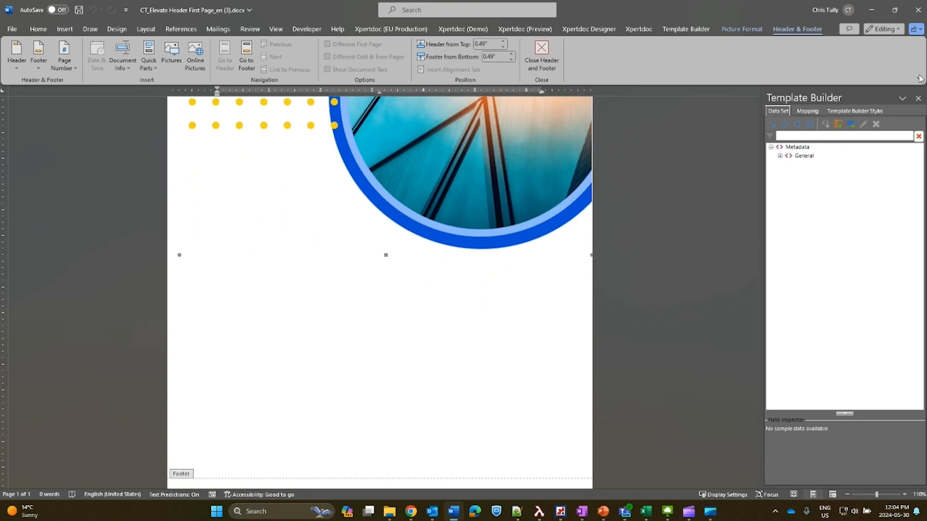
click(872, 10)
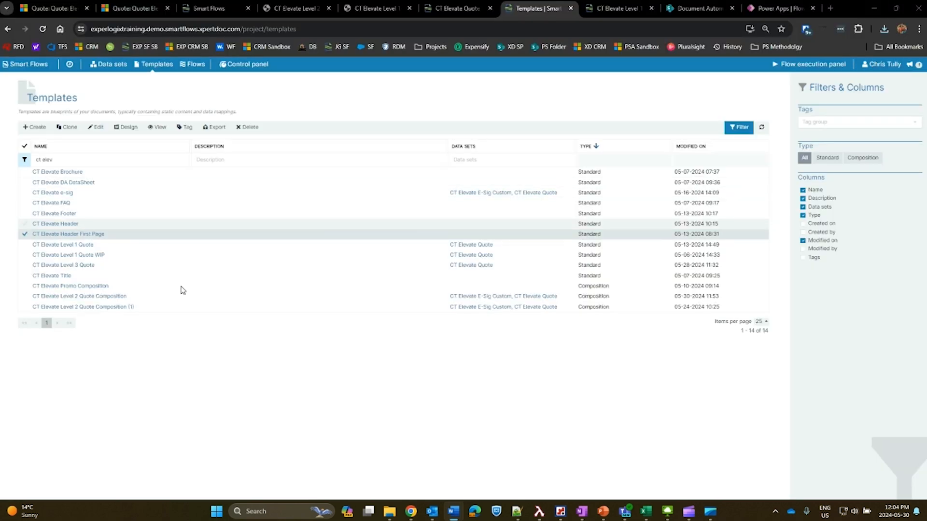
Select the CT Elevate Header template and open its English variant for design in Word.
click(120, 286)
click(124, 297)
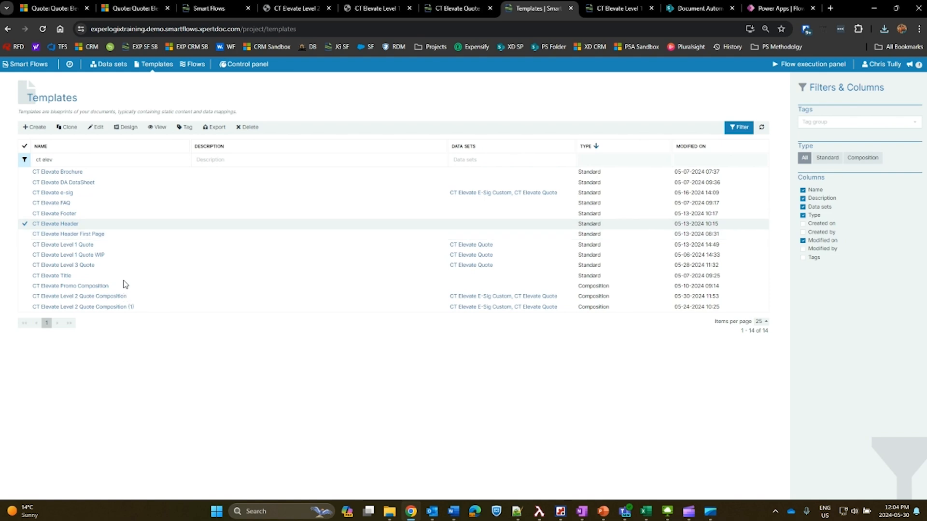
click(128, 188)
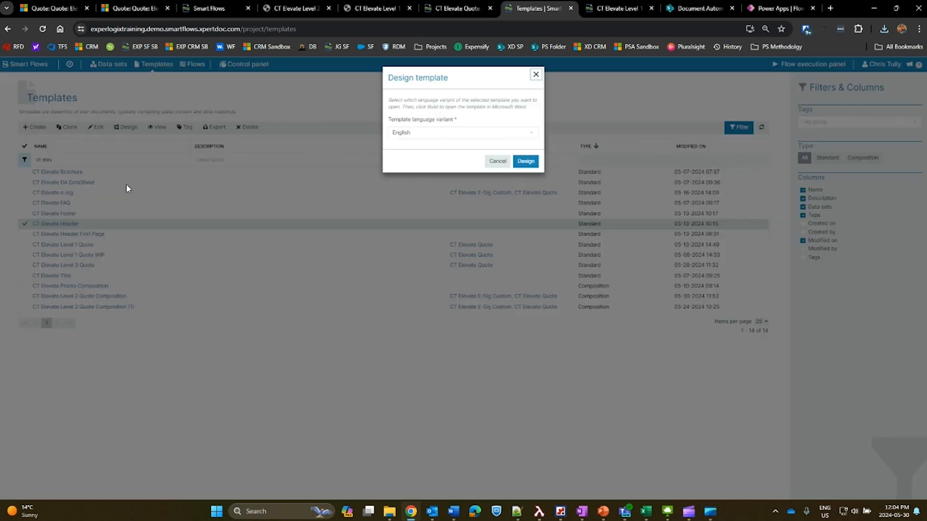
click(543, 220)
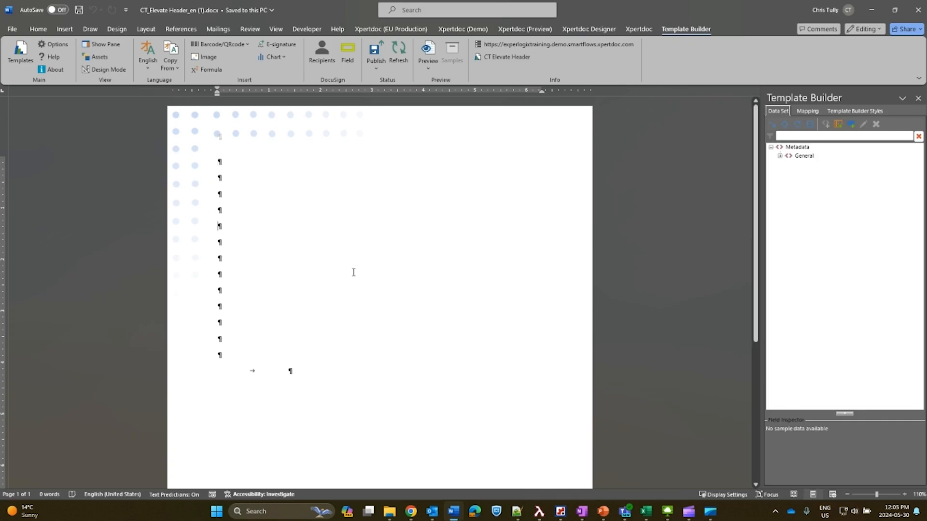
Hide the formatting marks in the CT Elevate Header document, review its full page design and return to the templates list in the browser.
click(38, 29)
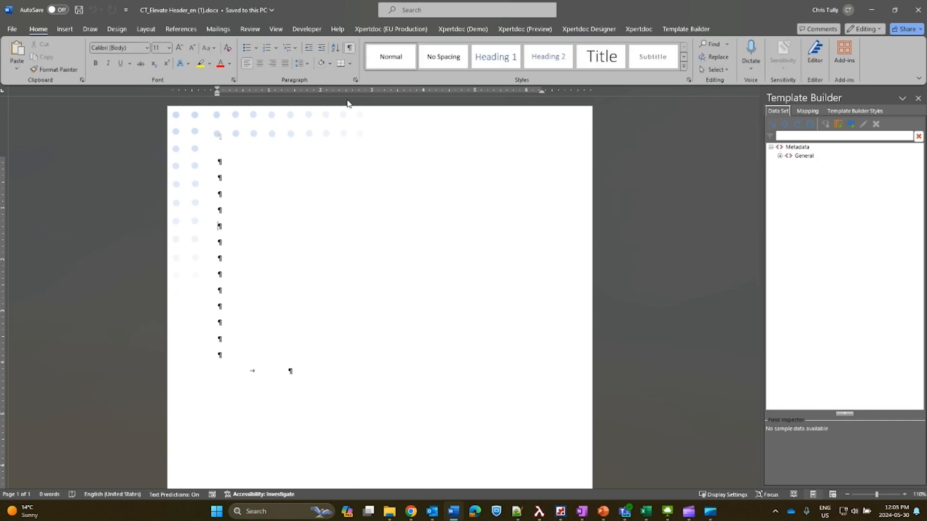
scroll(240, 302, down, 5)
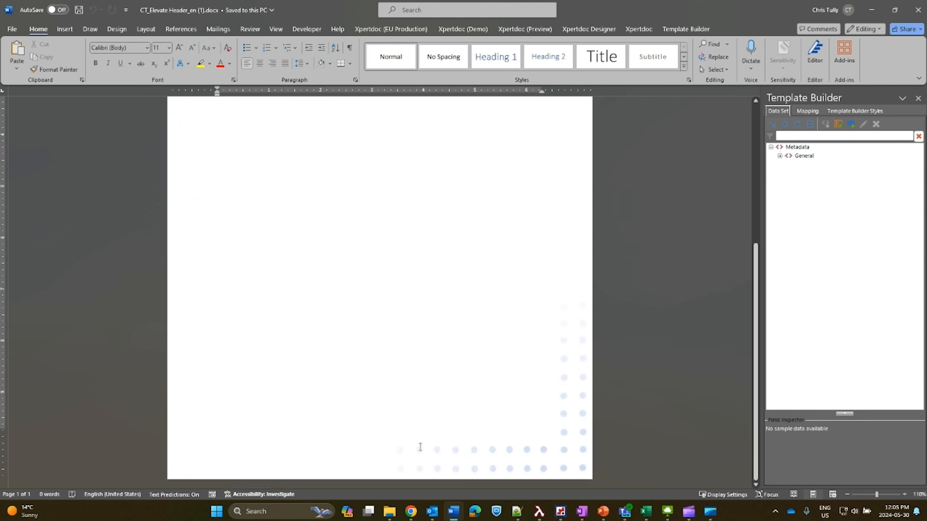
scroll(525, 326, up, 5)
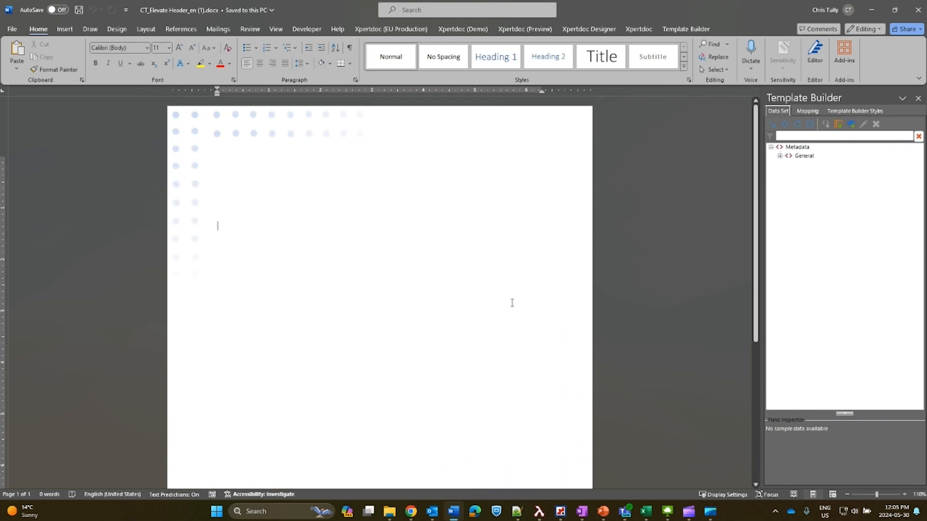
click(411, 512)
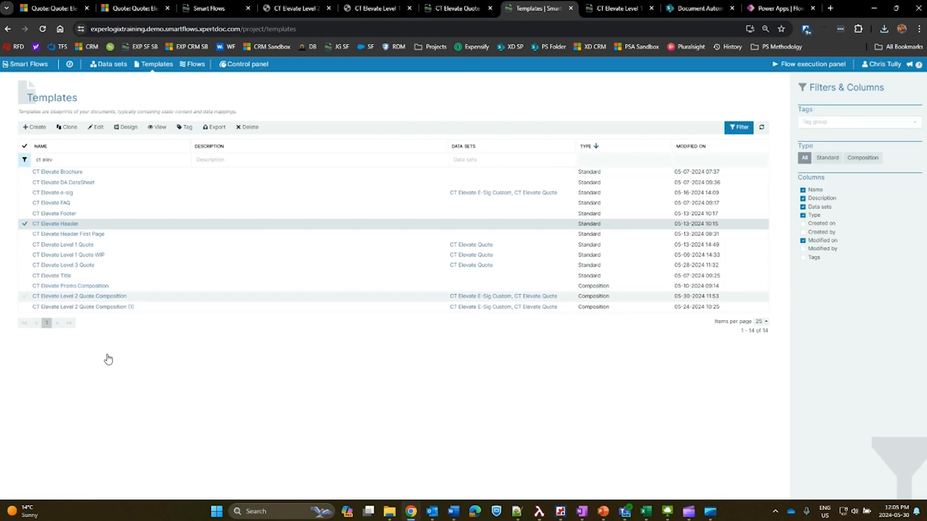
Open the composition zones of CT Elevate Level 2 Quote Composition and check the occurrence settings of its header and footer templates.
click(77, 296)
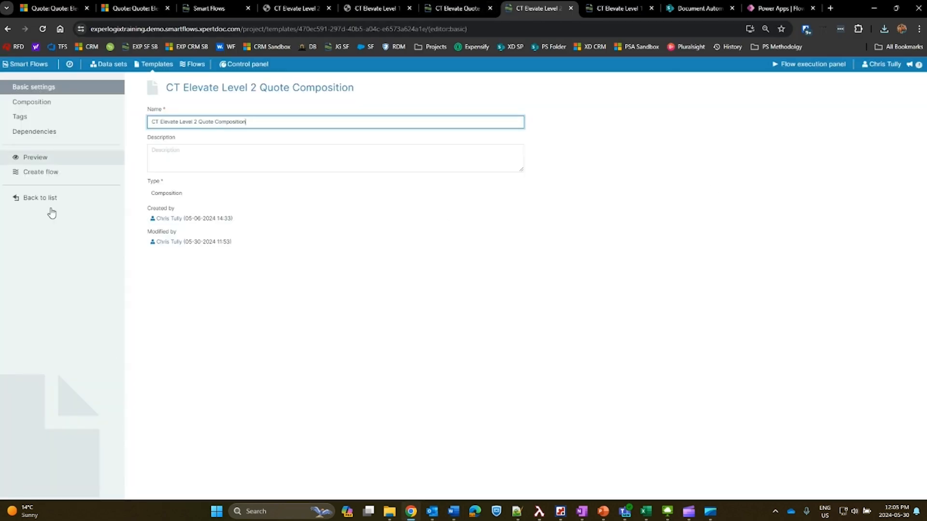
click(32, 102)
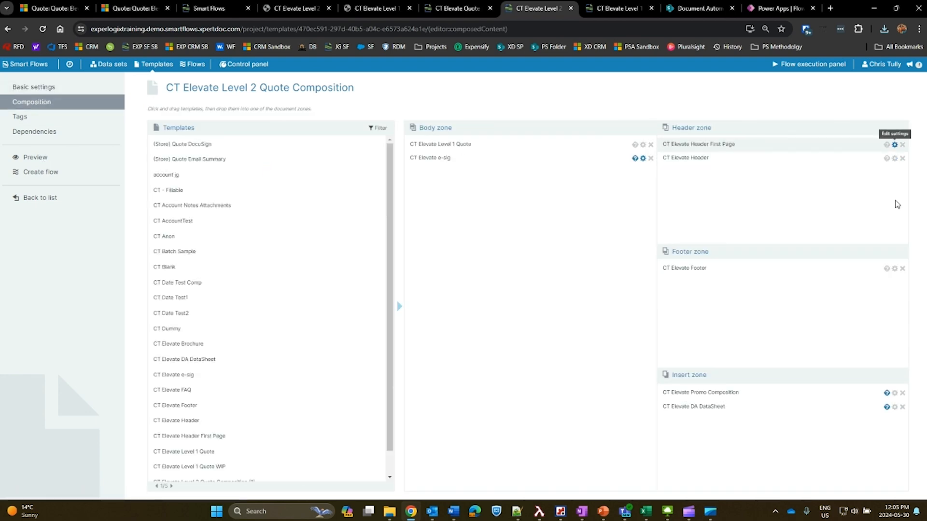
click(895, 144)
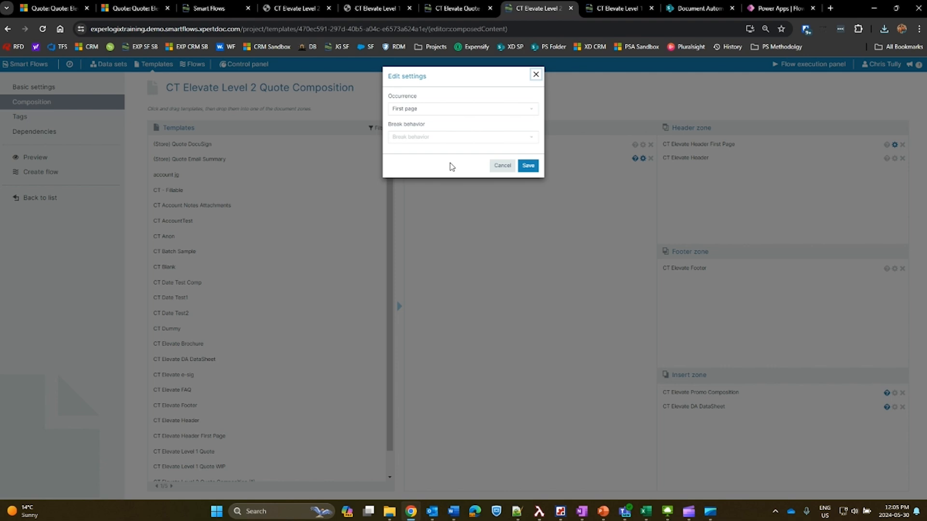
click(448, 109)
click(463, 161)
click(503, 166)
click(895, 159)
click(503, 166)
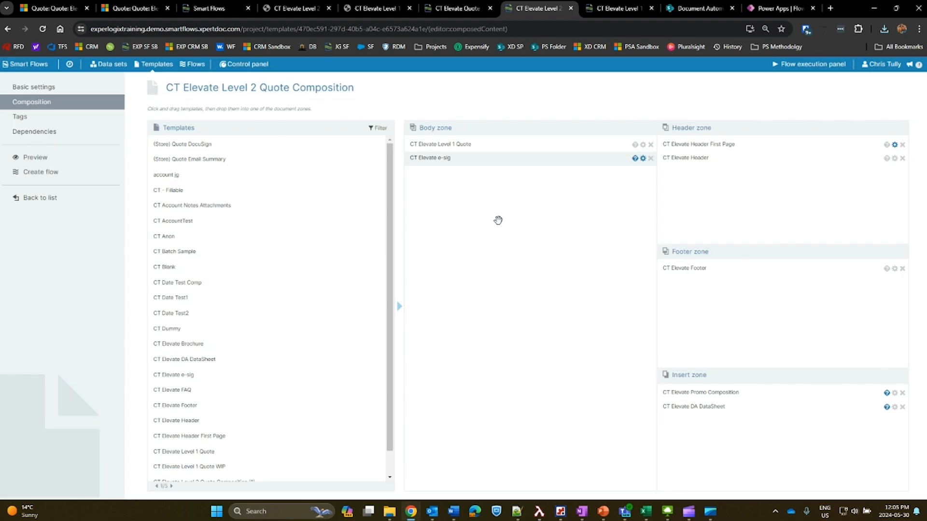
click(894, 269)
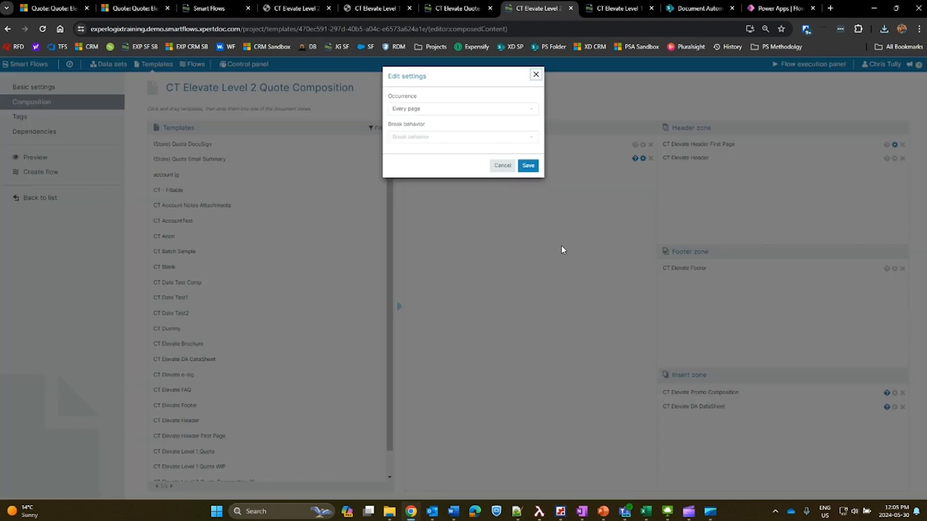
click(502, 227)
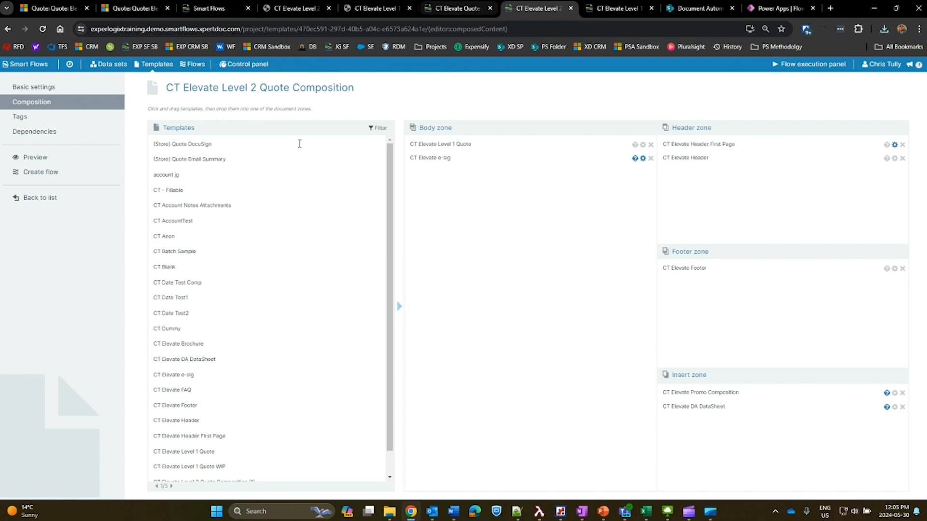
Open the CT Elevate Footer template for design from the templates list, look at its footer in Word and return to the browser.
click(153, 64)
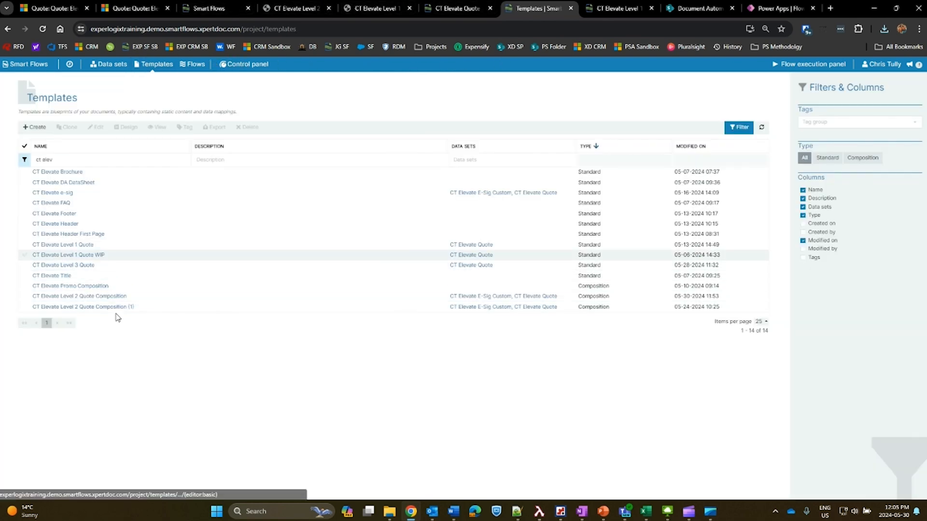
click(106, 213)
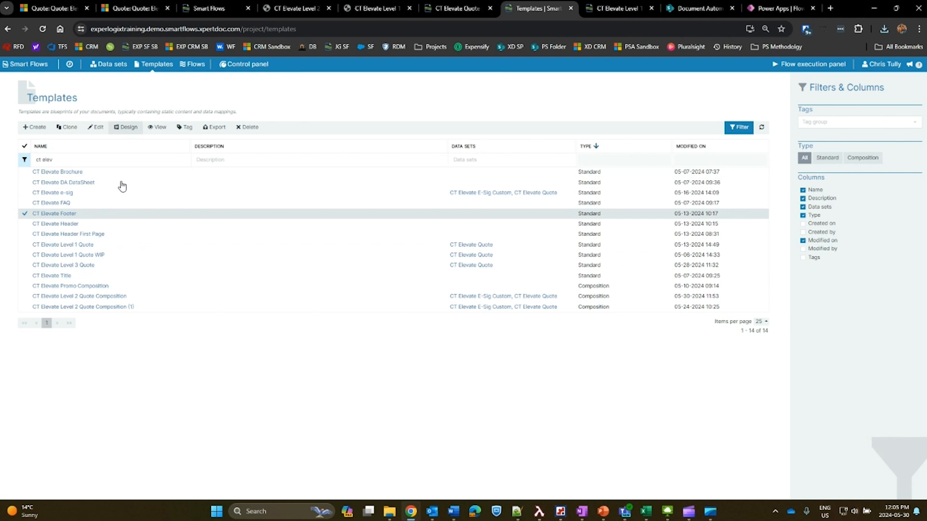
click(125, 127)
click(525, 161)
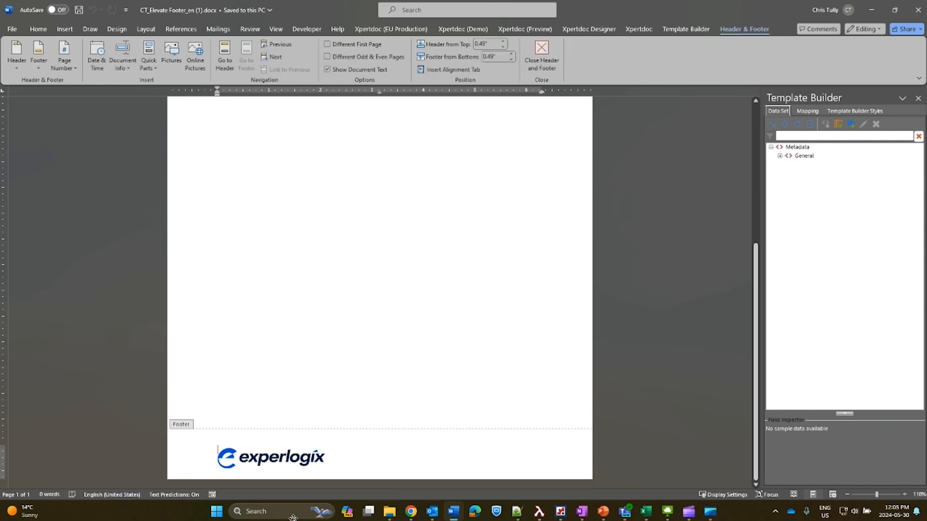
double_click(357, 401)
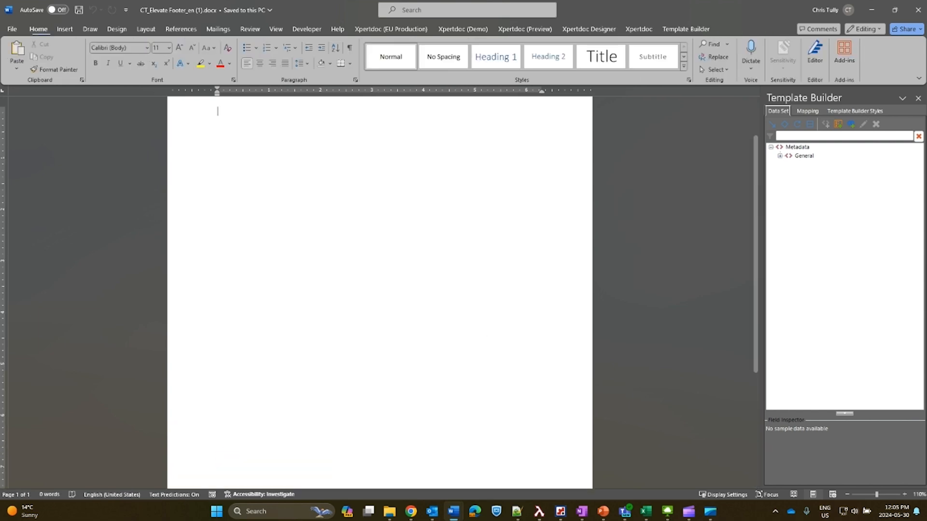
click(412, 511)
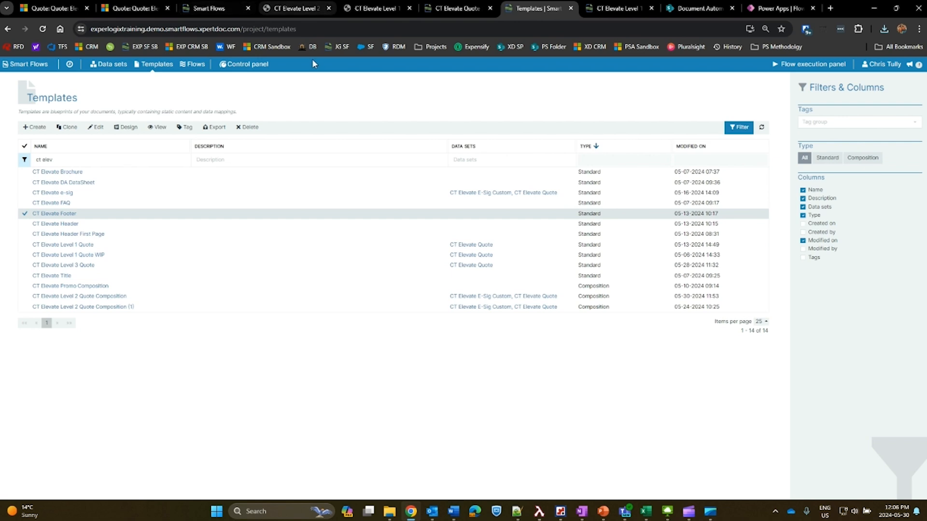
Check how the header and footer appear on the inner pages of the Level 2 quote PDF and return to the templates list.
click(293, 8)
scroll(424, 338, down, 15)
scroll(449, 334, down, 2)
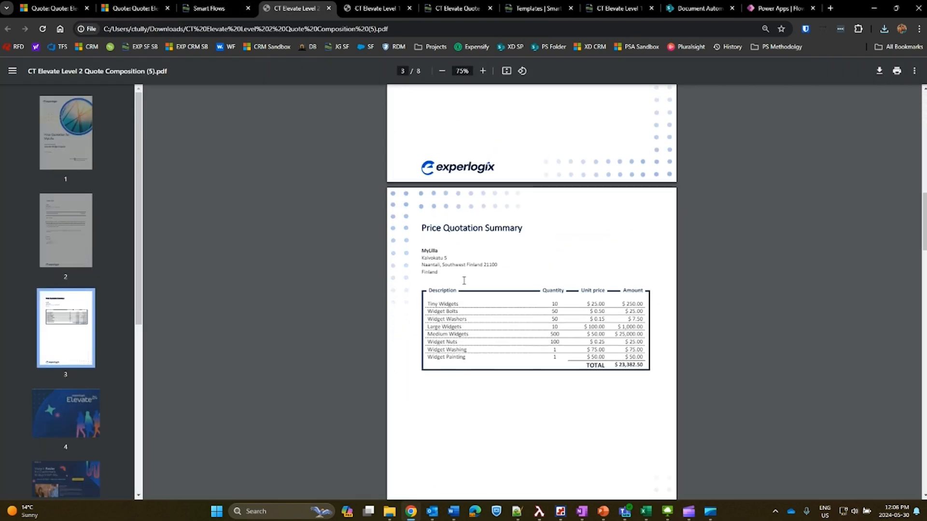
scroll(456, 331, up, 2)
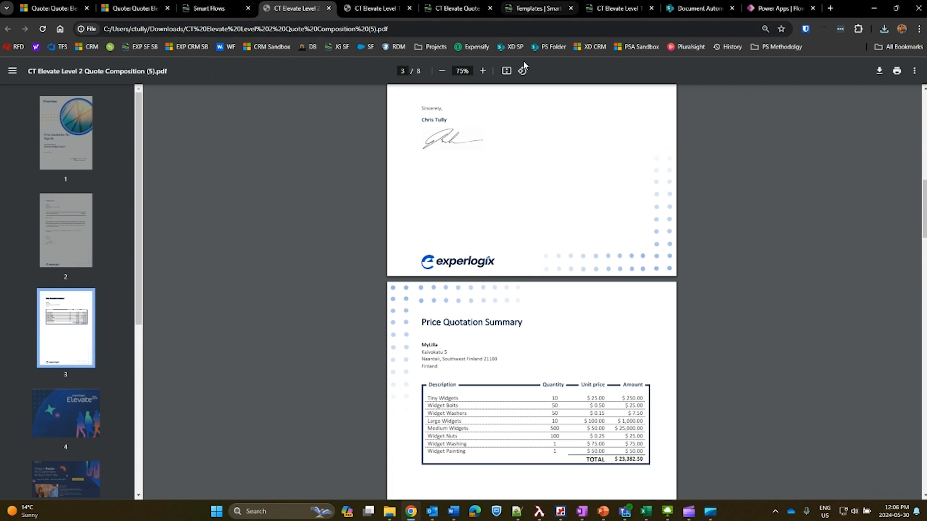
click(529, 8)
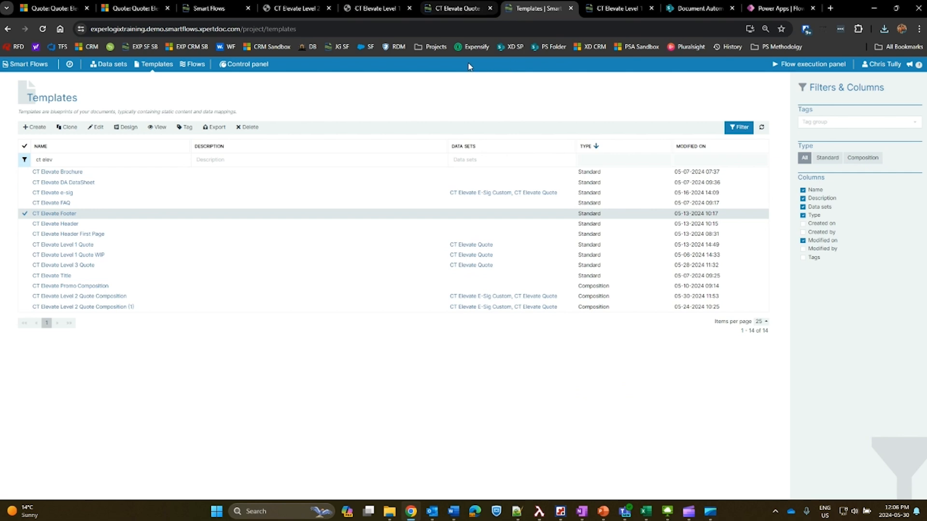
Revisit the CT Elevate Quote data set and reopen the composition zones of the CT Elevate Level 2 Quote Composition template.
click(462, 8)
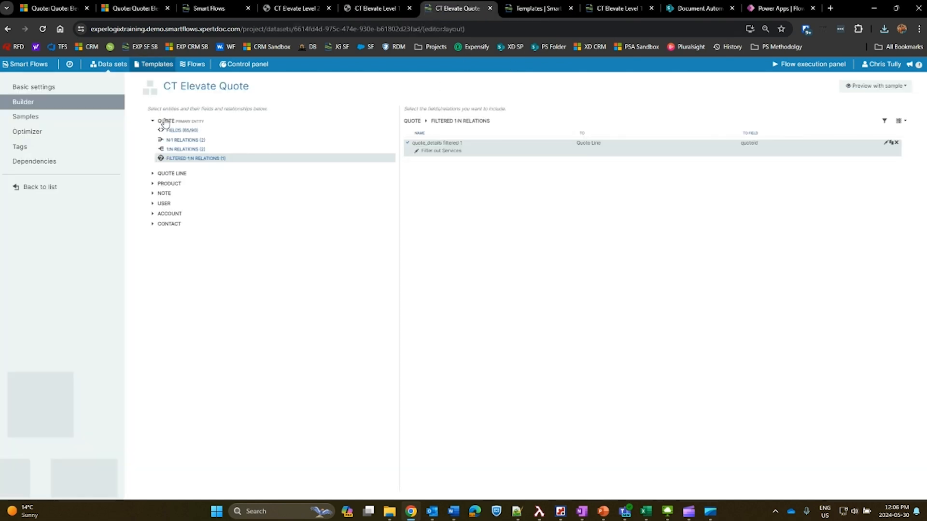
click(530, 9)
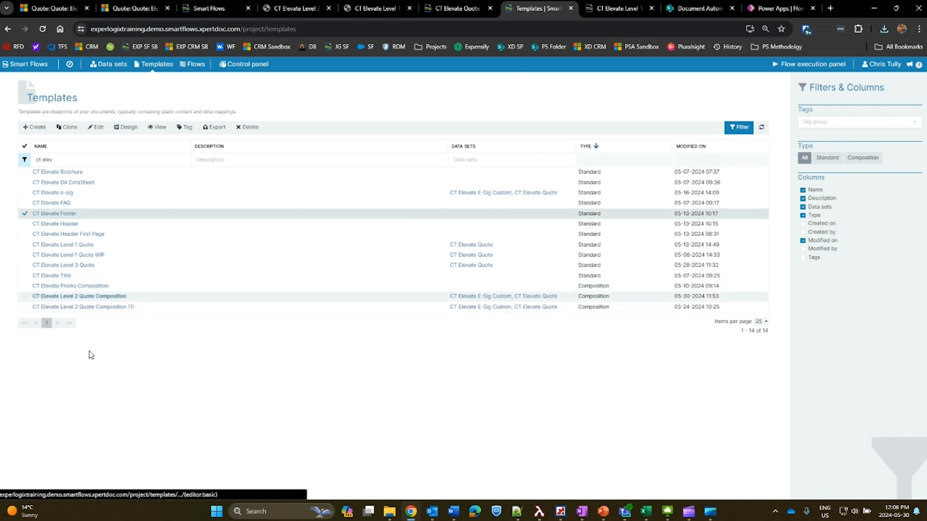
click(116, 296)
click(31, 102)
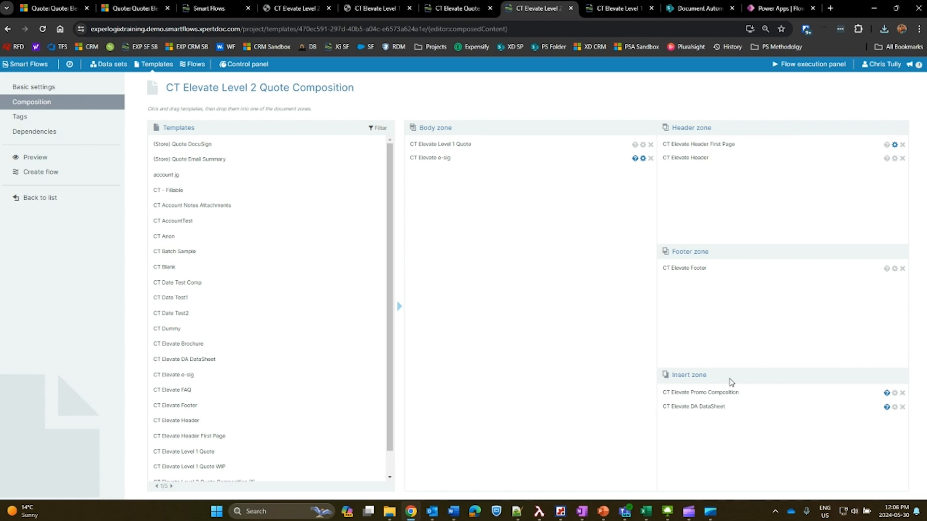
Review the promo, FAQ and data sheet pages inserted at the end of the Level 2 quote PDF.
click(296, 9)
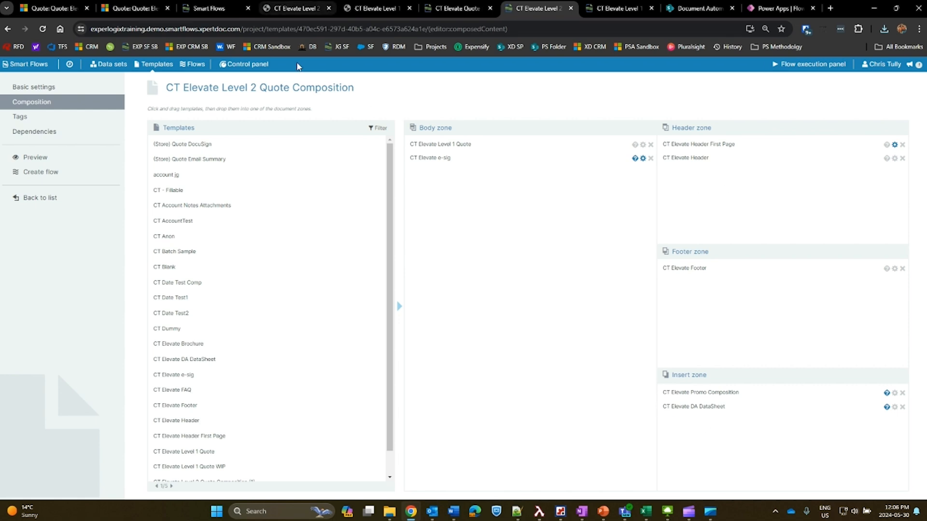
scroll(367, 254, down, 9)
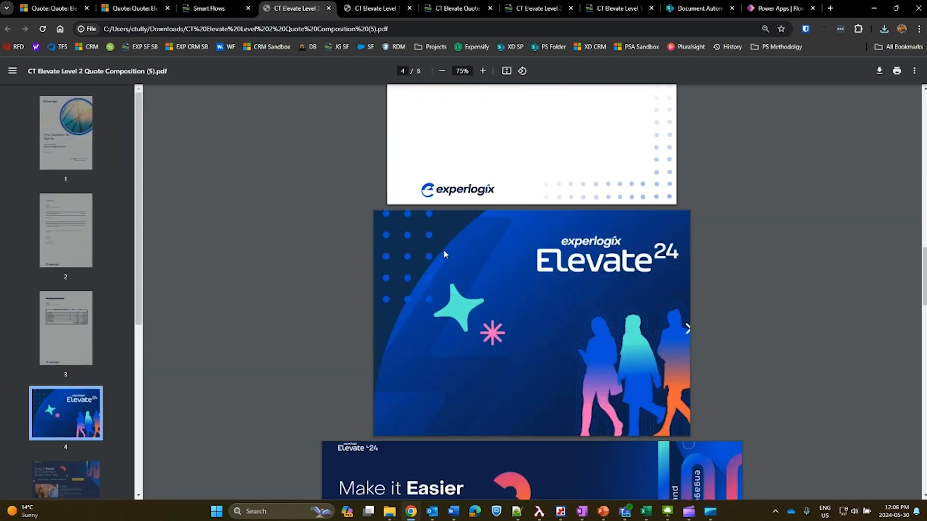
scroll(444, 249, down, 1)
scroll(492, 265, down, 17)
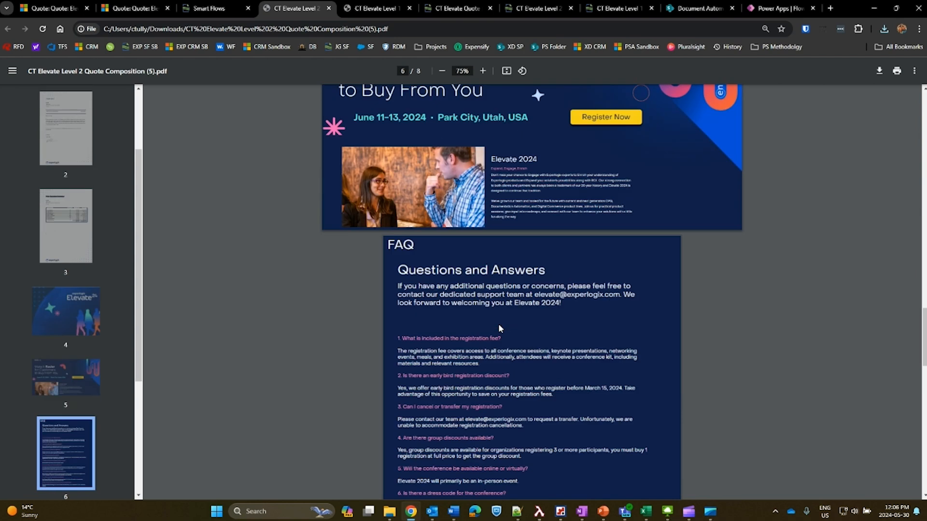
scroll(529, 314, down, 2)
scroll(529, 315, up, 3)
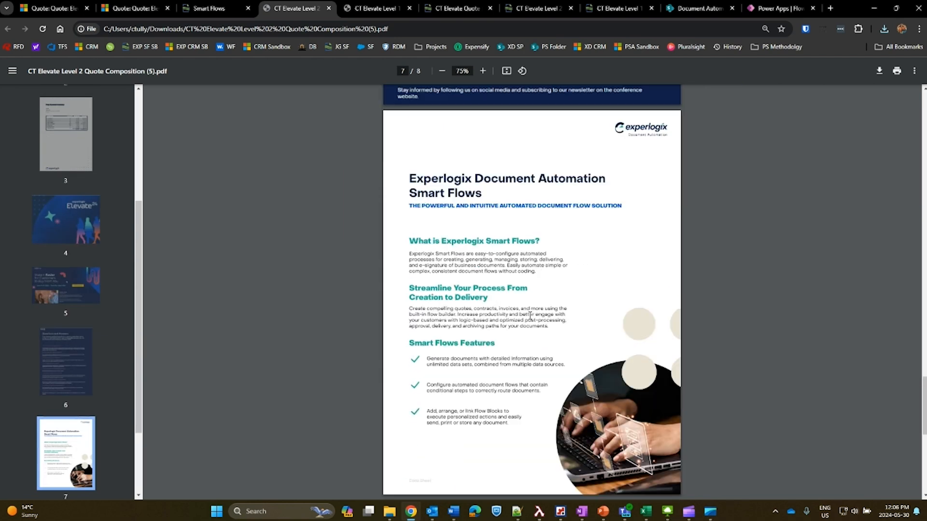
scroll(530, 315, down, 3)
In the Level 2 composition, inspect the Pre-conf Promo condition on the CT Elevate Promo Composition insert and close it without saving.
click(531, 8)
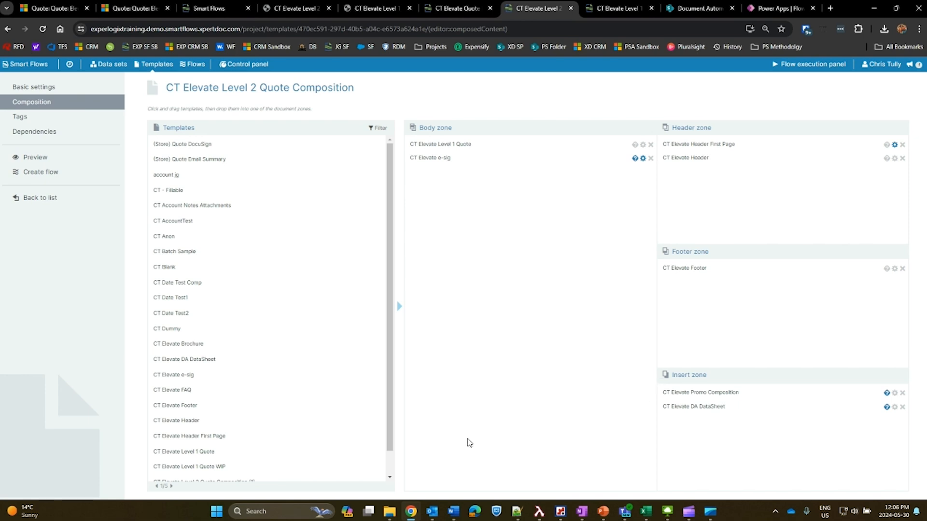
click(887, 452)
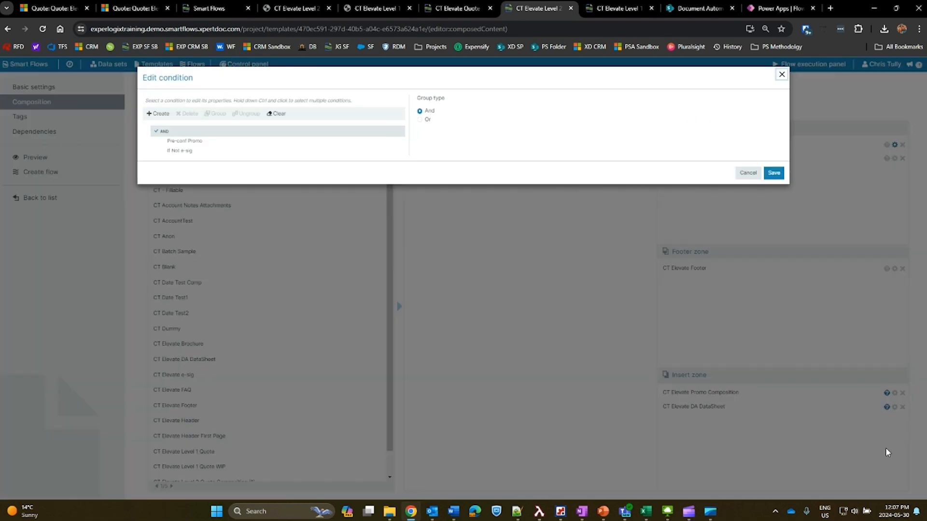
click(291, 198)
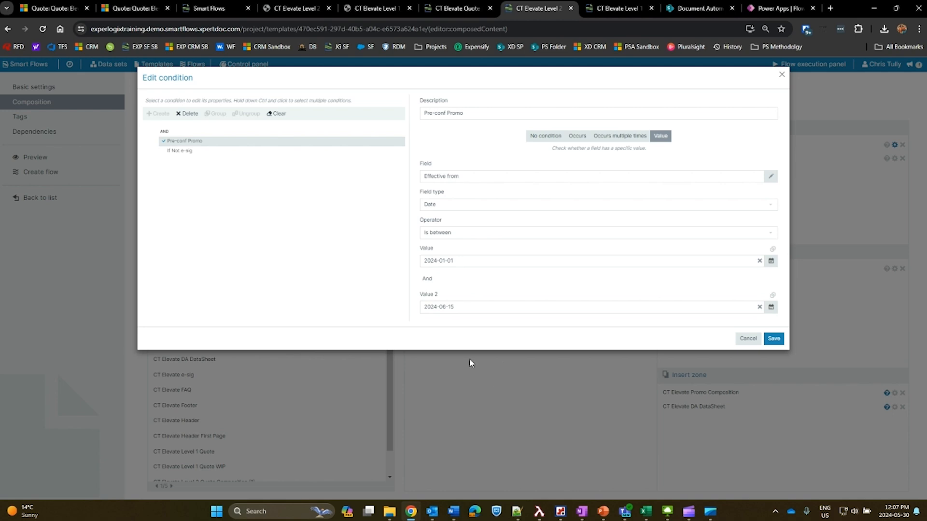
click(748, 339)
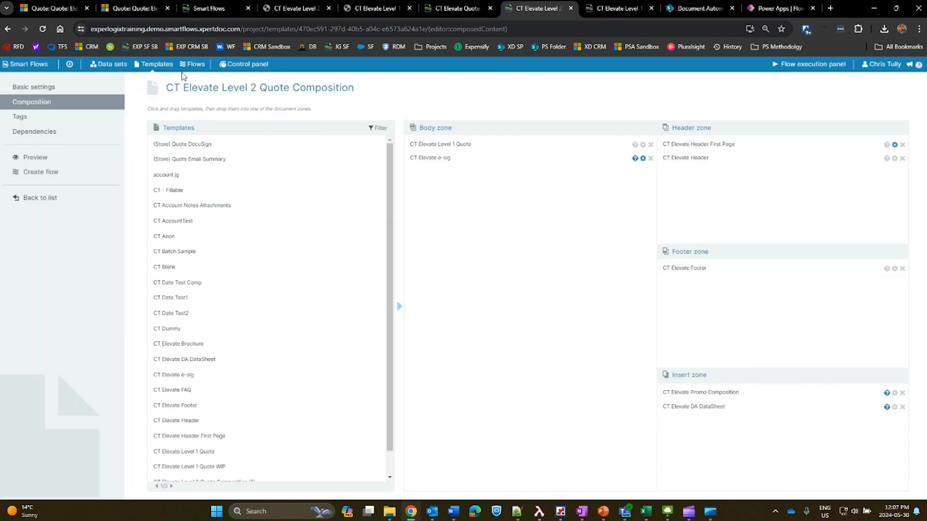
Set the Elevate Widget Quote's Effective from date to 6/30/2024 in Dynamics 365 and save the quote.
click(132, 8)
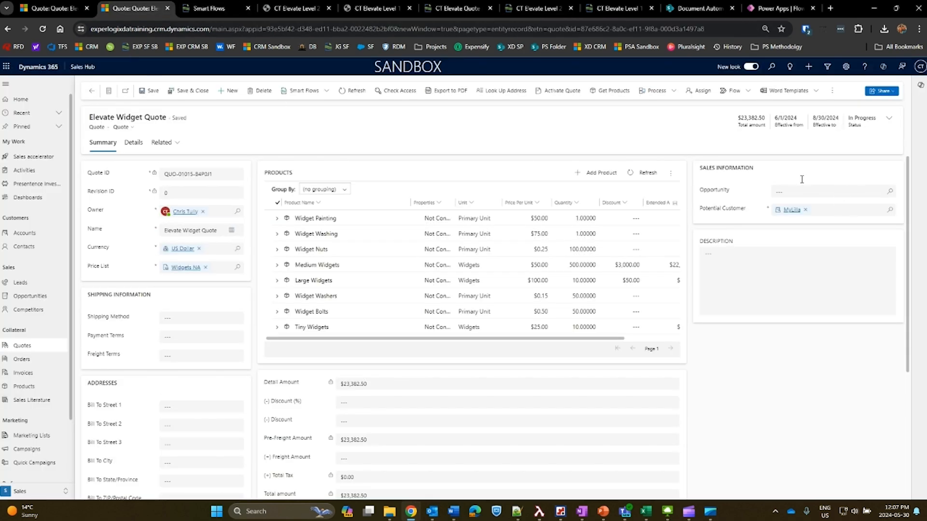
click(889, 119)
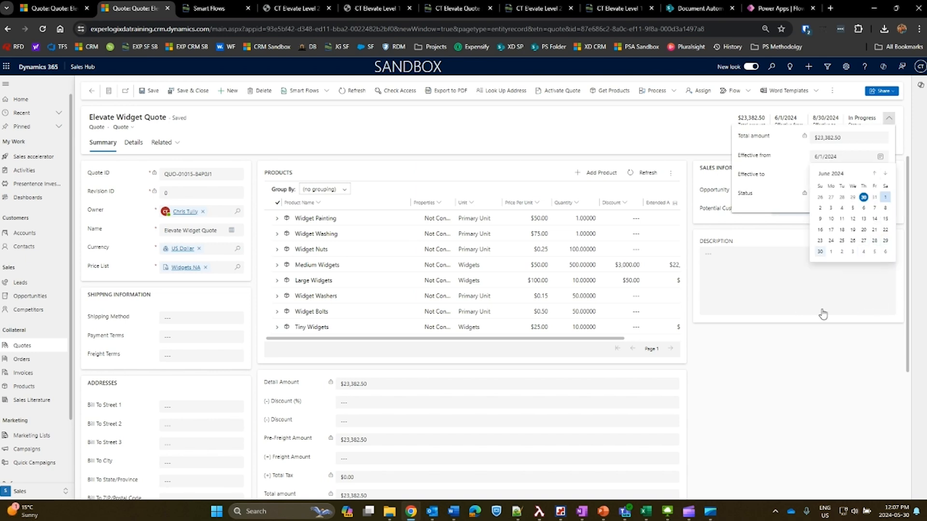
click(820, 252)
key(ctrl+s)
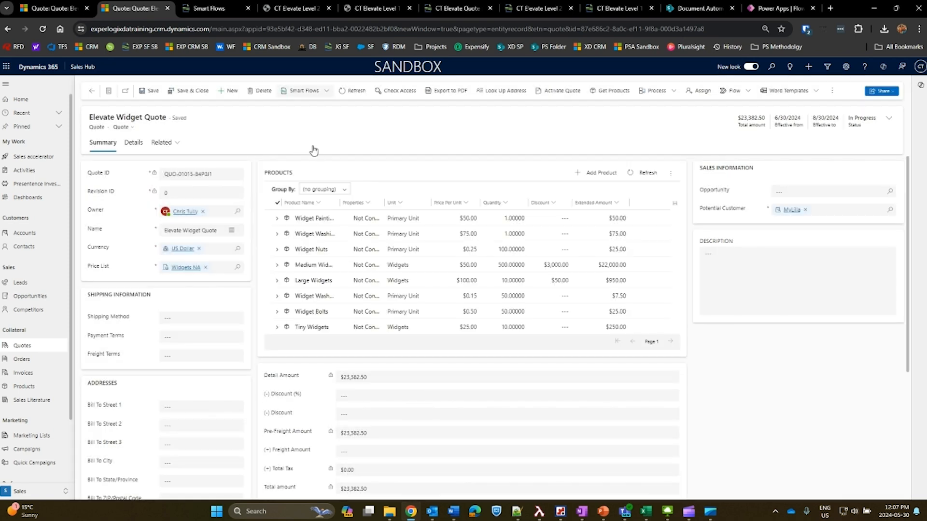
Run the CT Elevate Level 2 Quote flow on the quote and check which insert pages the generated PDF contains.
click(319, 242)
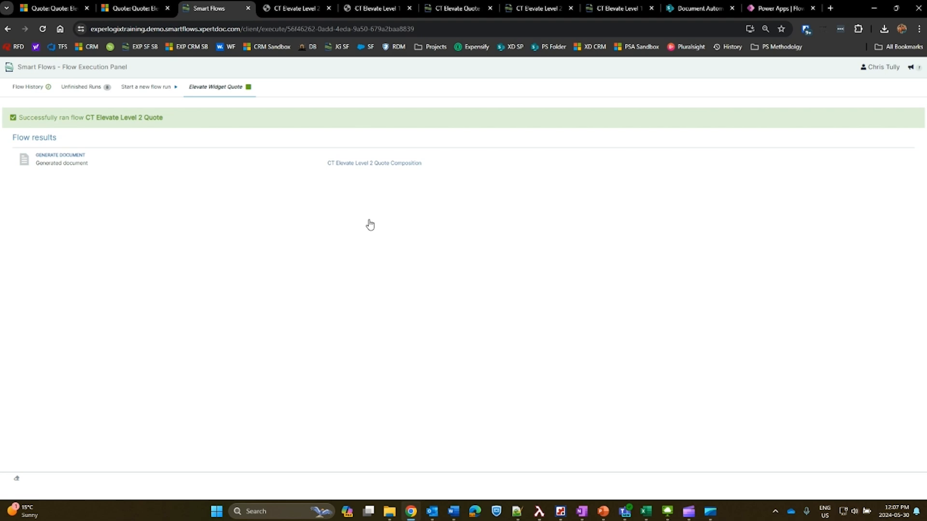
click(786, 61)
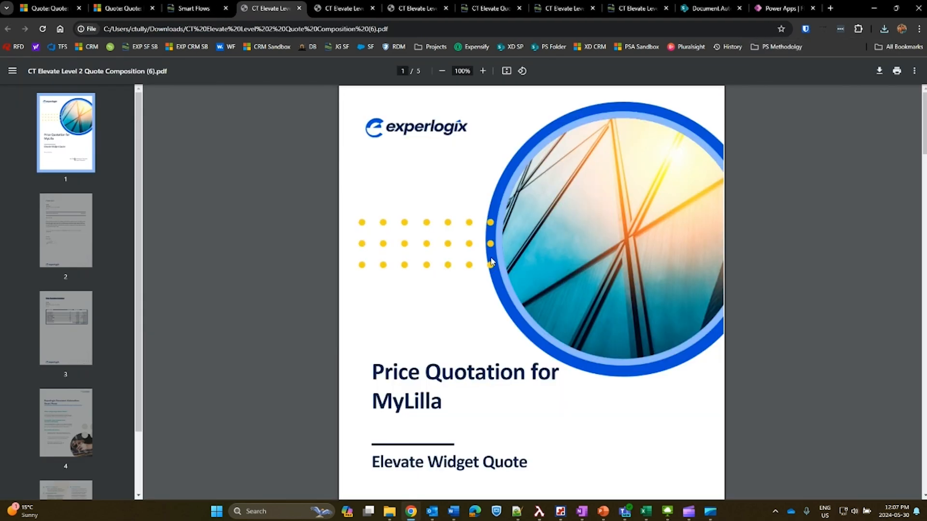
scroll(508, 260, down, 5)
scroll(508, 261, down, 20)
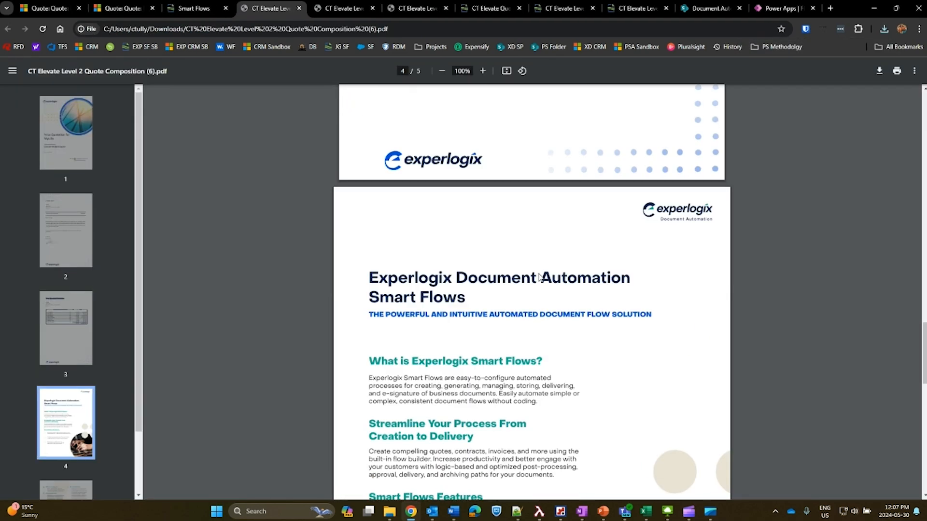
scroll(547, 271, down, 5)
scroll(536, 285, up, 10)
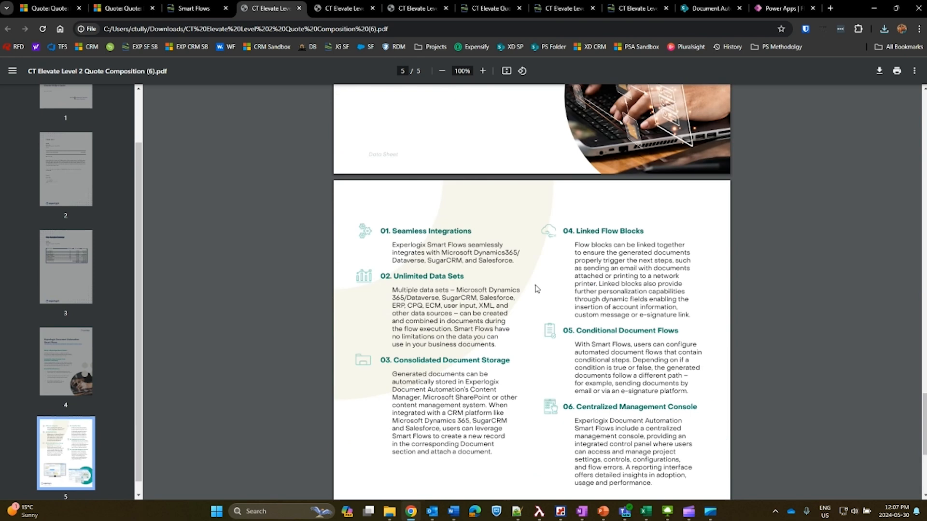
scroll(536, 285, up, 4)
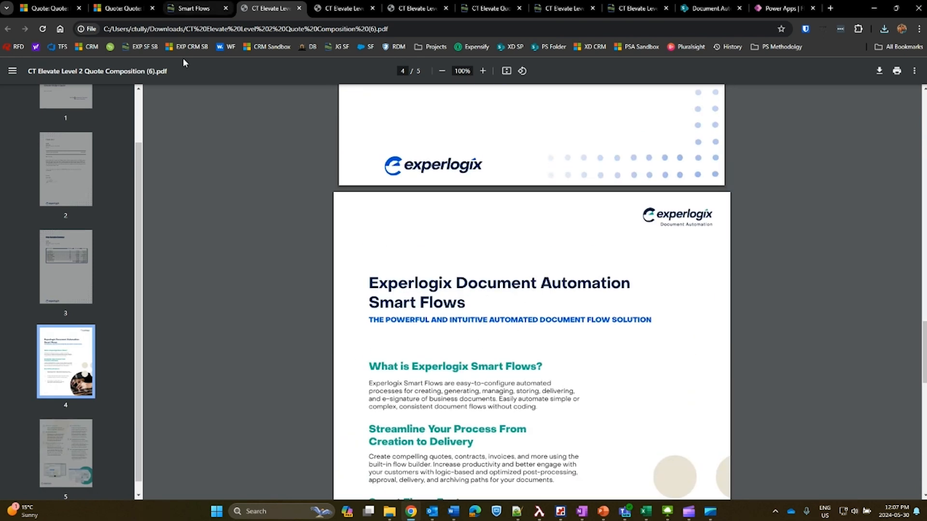
Return to the Level 2 composition and inspect the condition editor of the CT Elevate Header First Page template, leaving it unchanged.
click(490, 8)
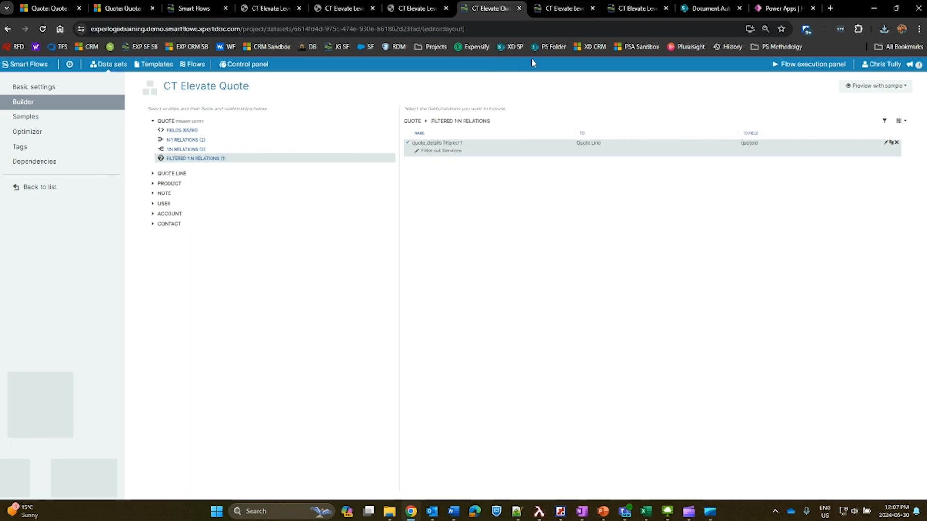
click(554, 8)
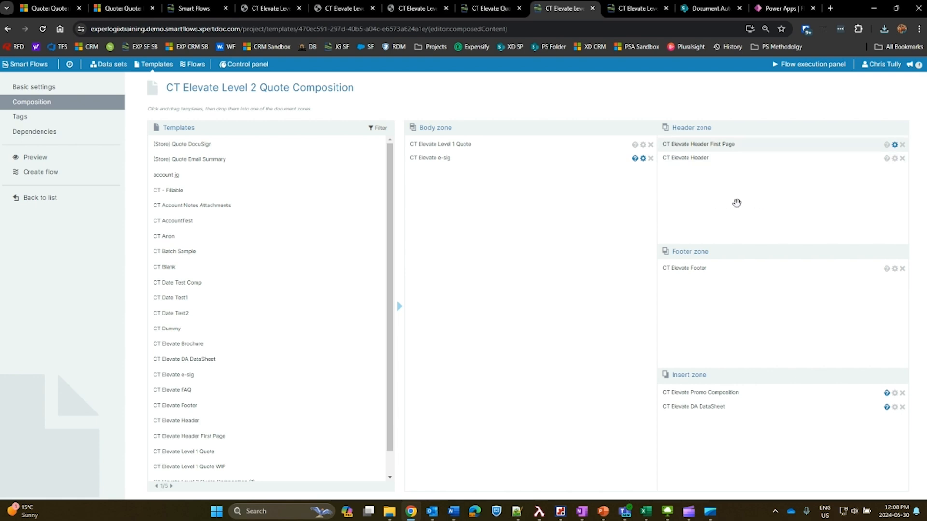
click(887, 202)
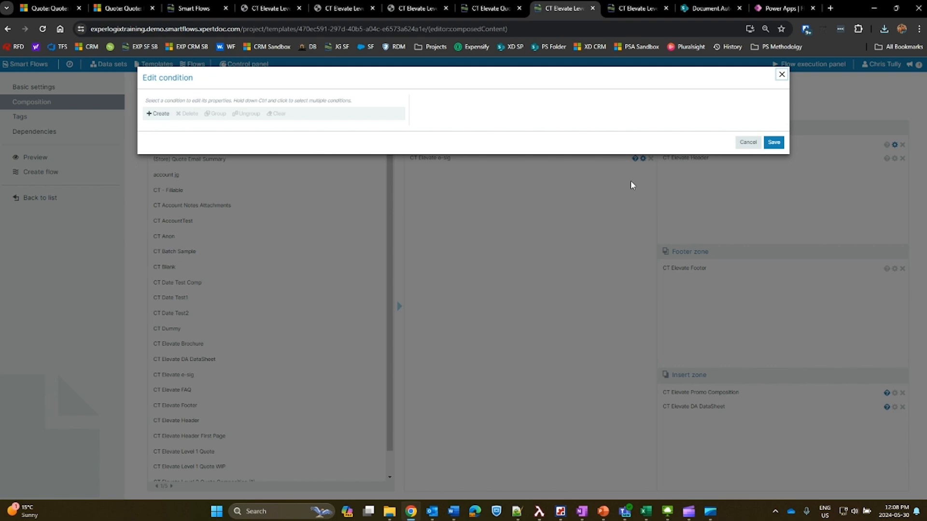
click(746, 205)
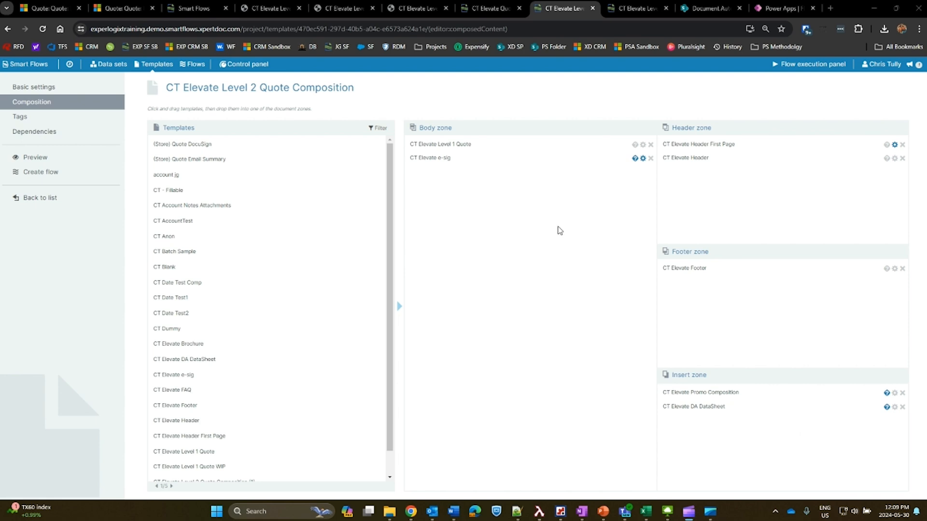
Replace CT Elevate Level 1 Quote with CT Elevate Level 3 Quote in the composition's body zone, above CT Elevate e-sig, and save.
scroll(241, 410, down, 1)
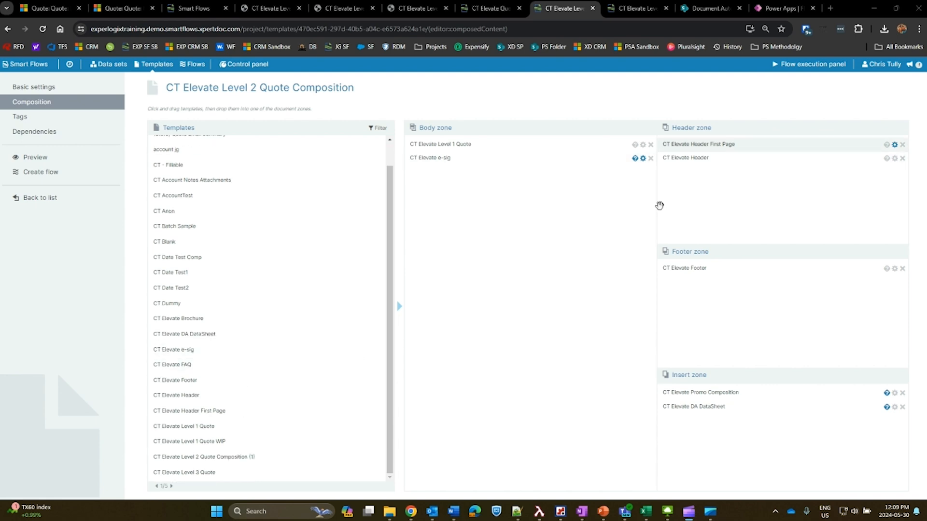
click(651, 144)
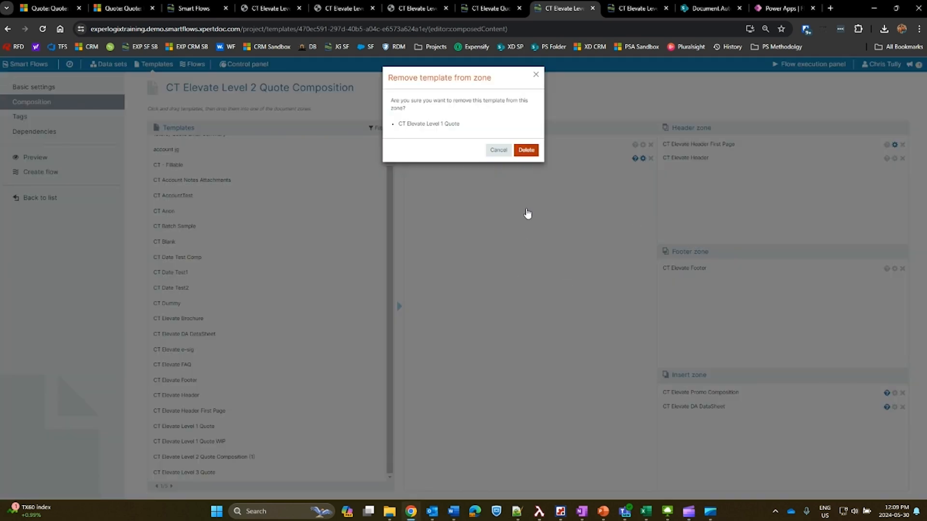
click(526, 150)
drag(193, 472, 476, 203)
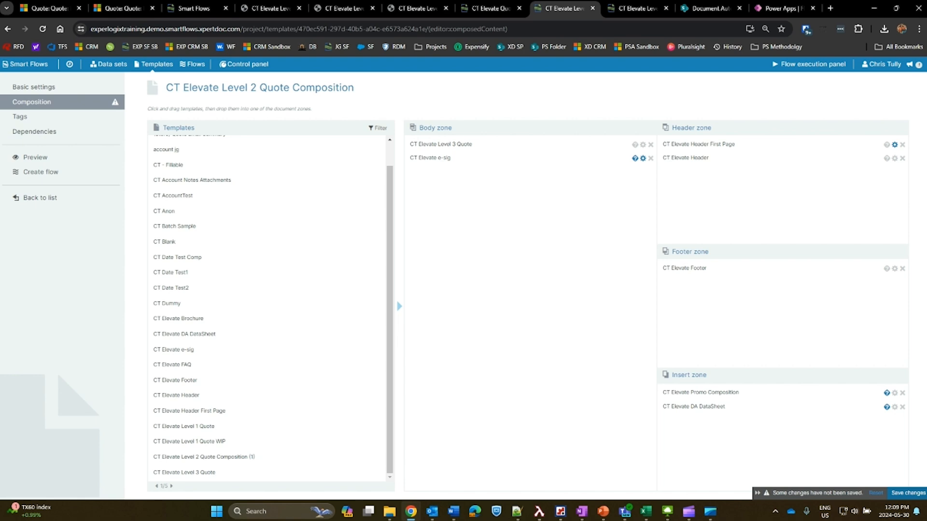
click(908, 493)
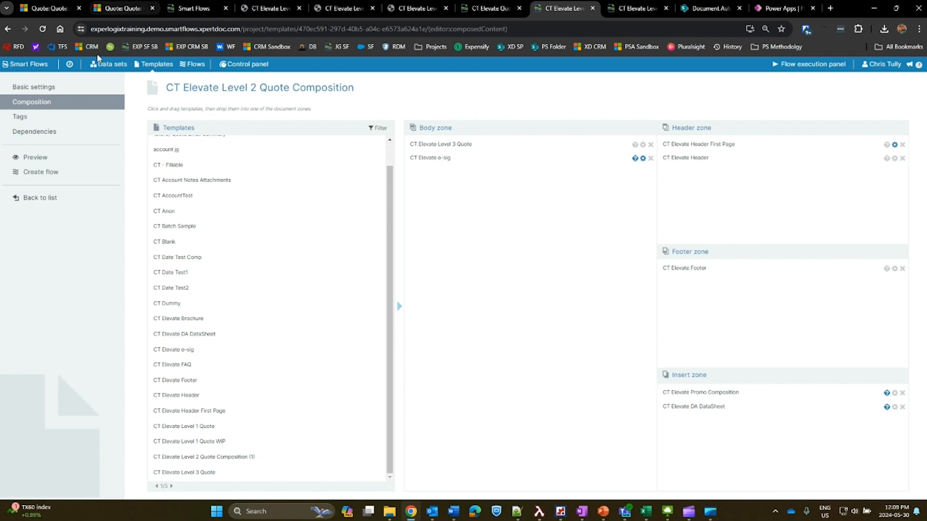
Run the CT Elevate Level 2 Quote flow from the Elevate Widget Quote record and open the generated PDF.
click(48, 8)
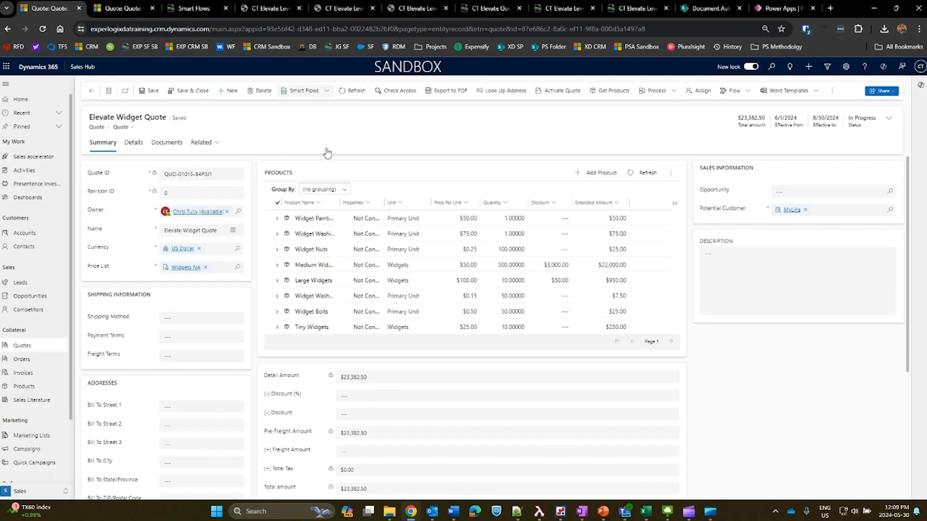
click(305, 90)
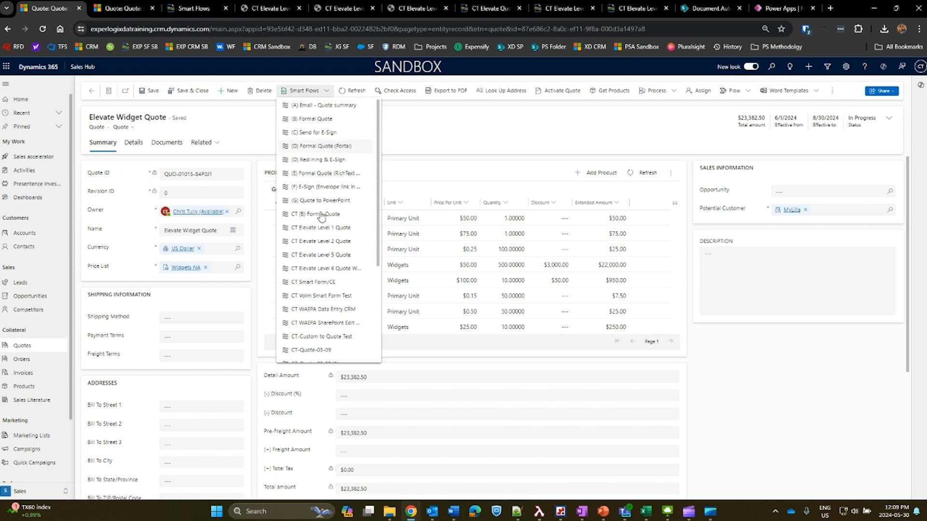
click(344, 303)
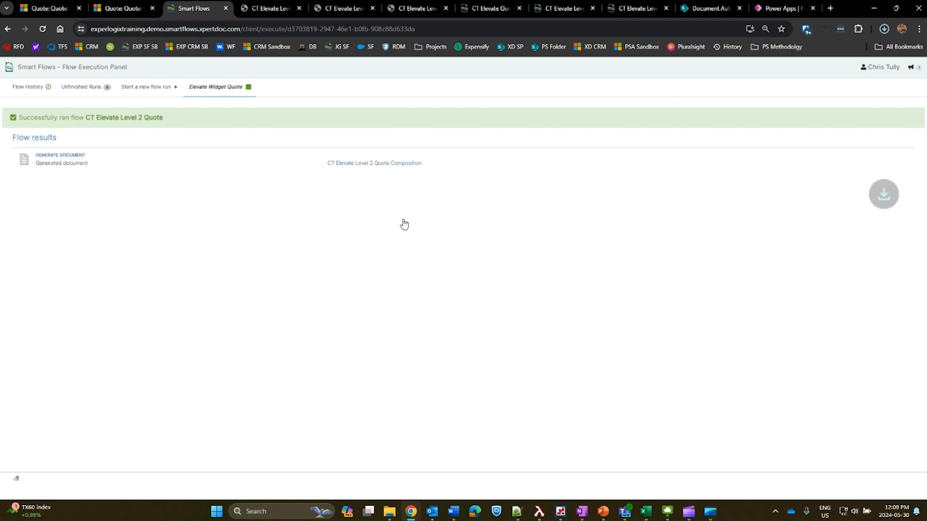
click(787, 59)
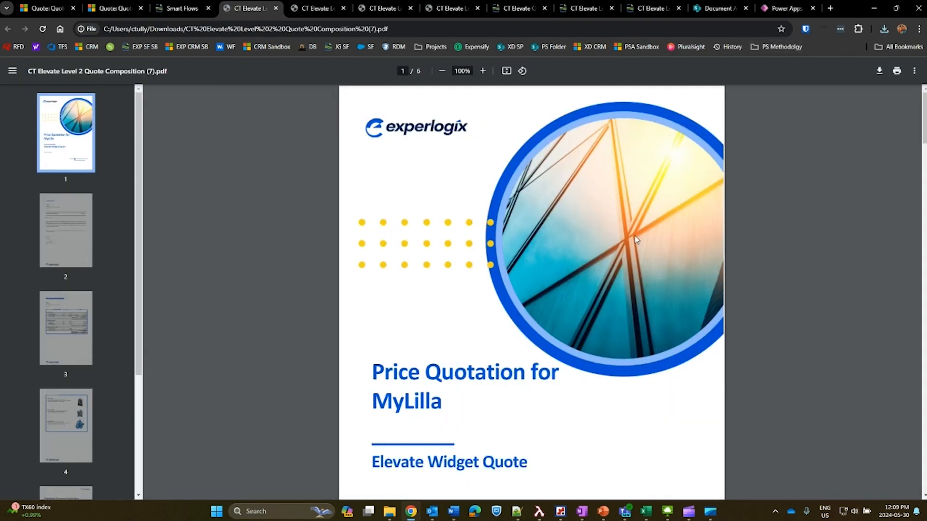
Review the new PDF's cover page, letter and price quotation summary with its product categories and discounts.
scroll(598, 261, down, 2)
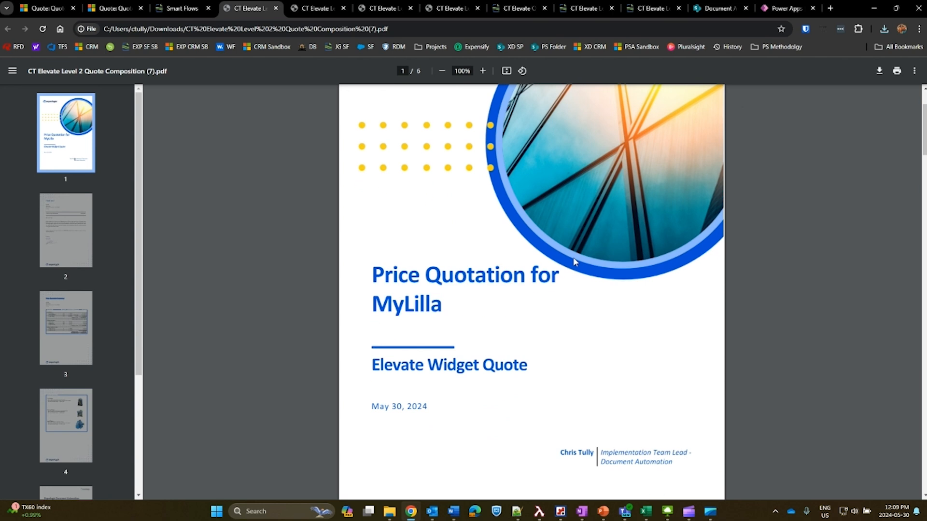
scroll(475, 313, down, 2)
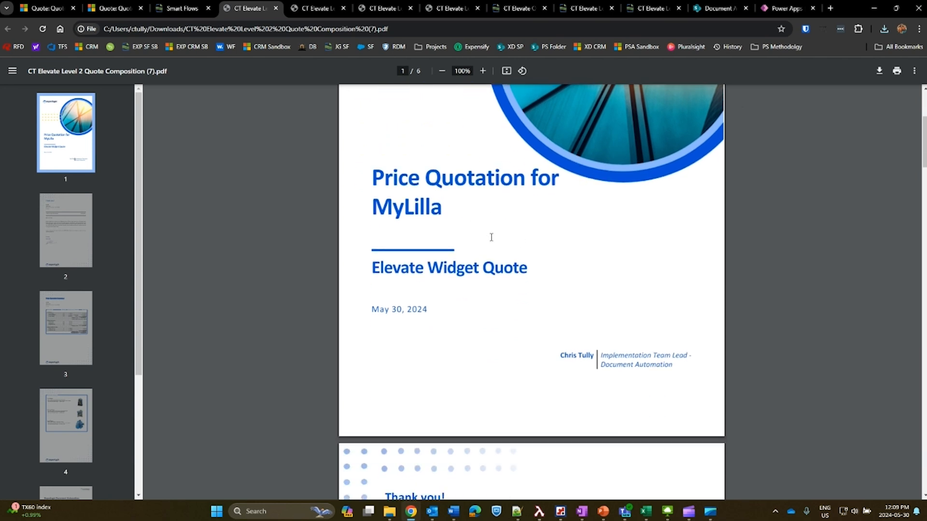
scroll(492, 238, down, 10)
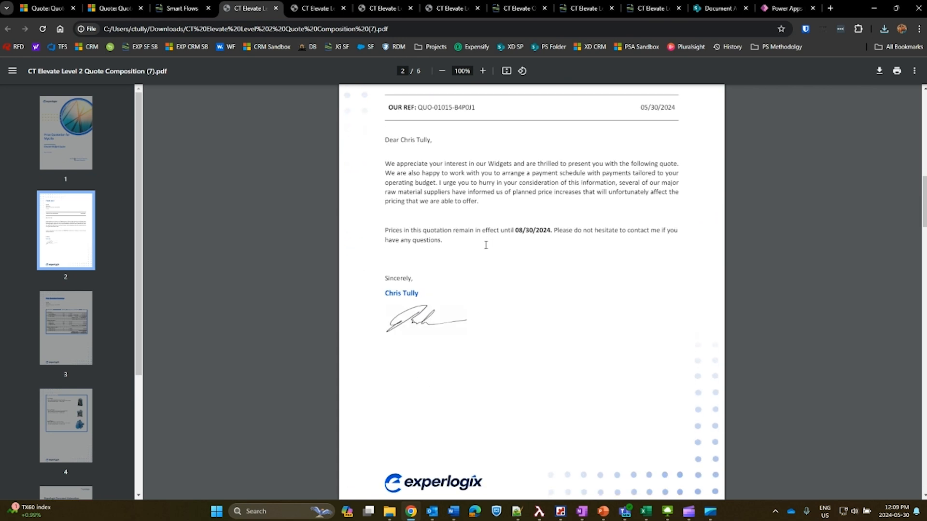
scroll(486, 245, down, 9)
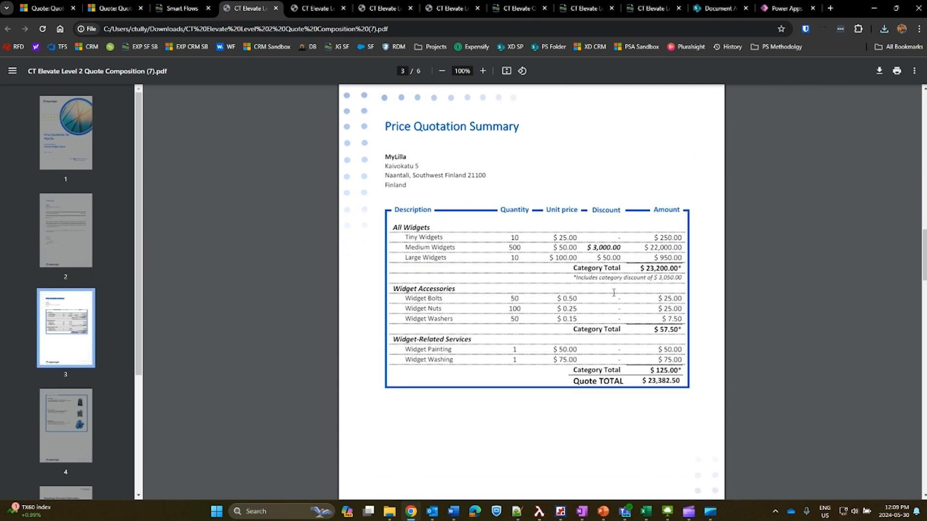
Compare with the price quotation summary table in the previously generated Level 2 quote PDF.
click(317, 9)
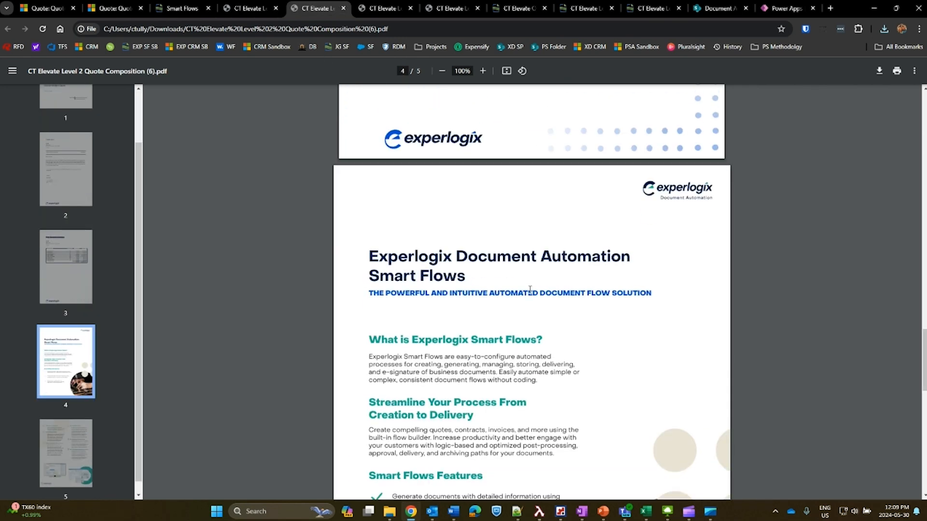
scroll(530, 290, up, 15)
scroll(519, 303, down, 4)
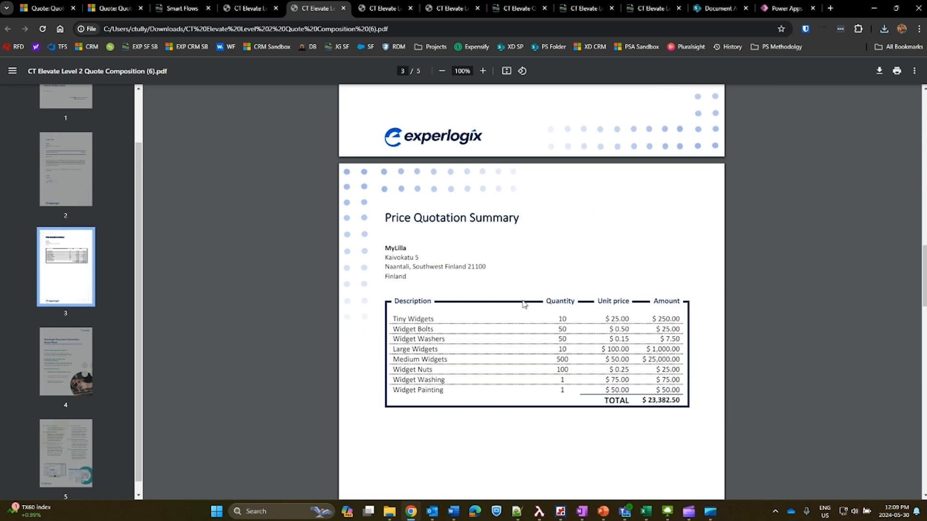
scroll(524, 304, down, 3)
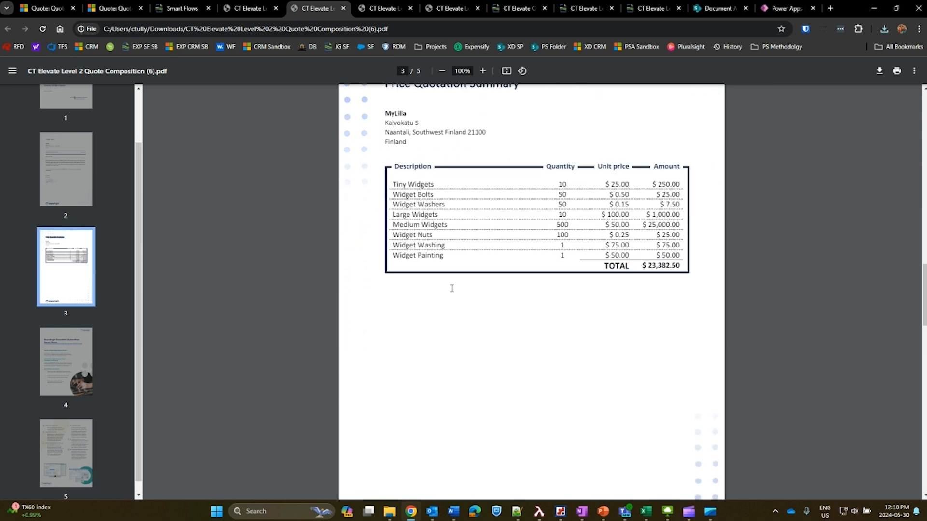
Open the English variant of the CT Elevate Level 3 Quote template for design in Word.
click(249, 8)
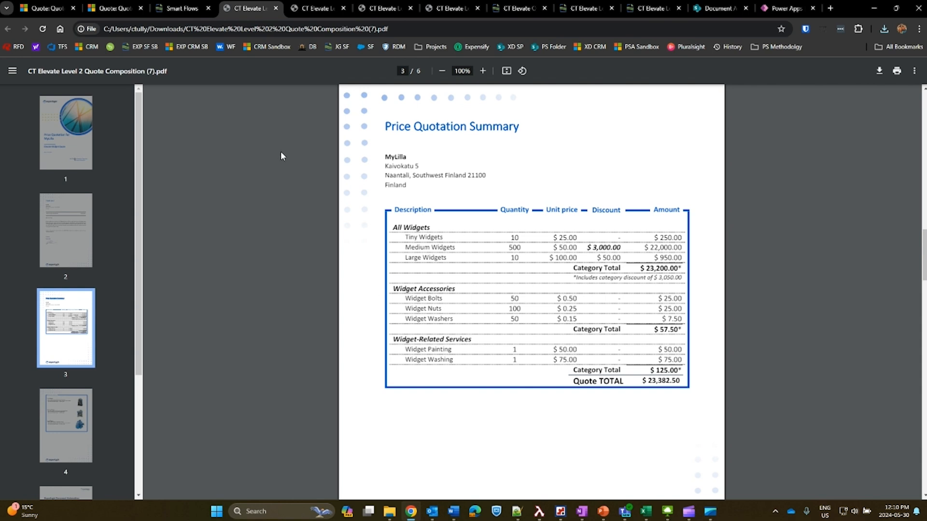
click(516, 8)
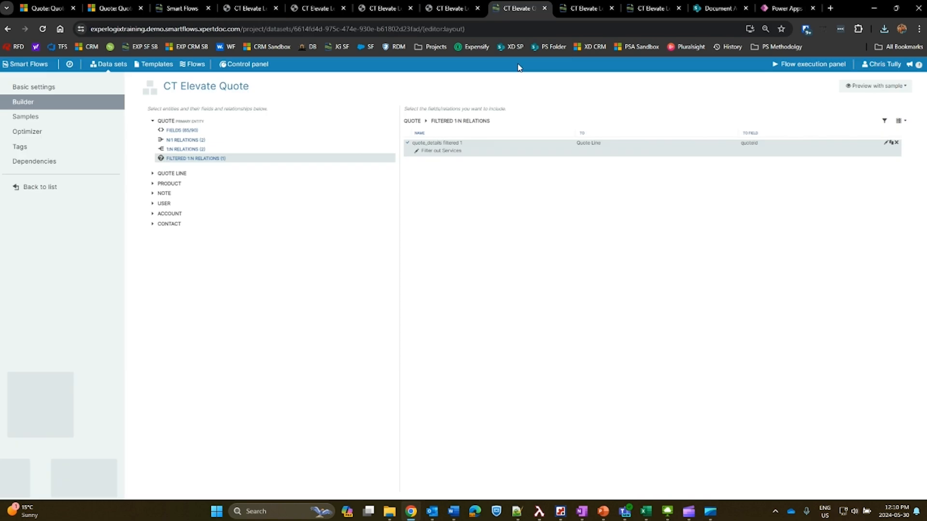
click(584, 9)
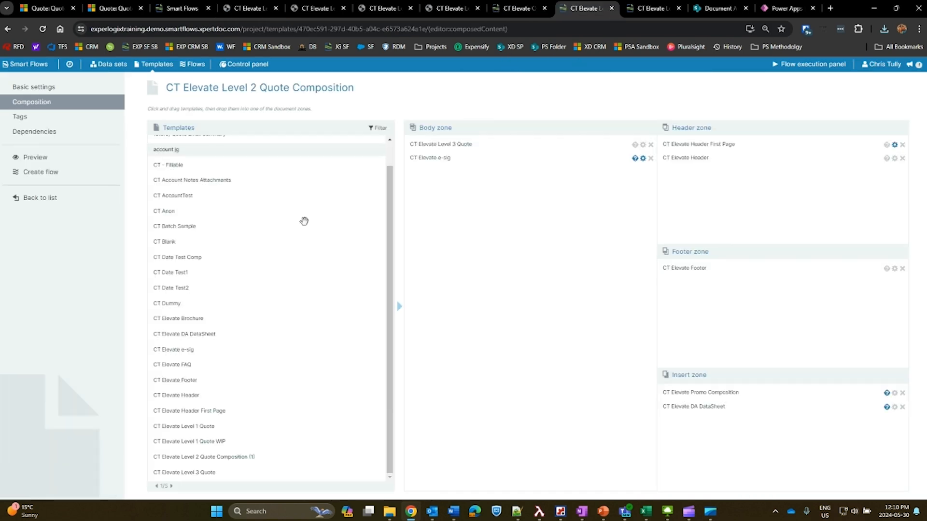
click(114, 197)
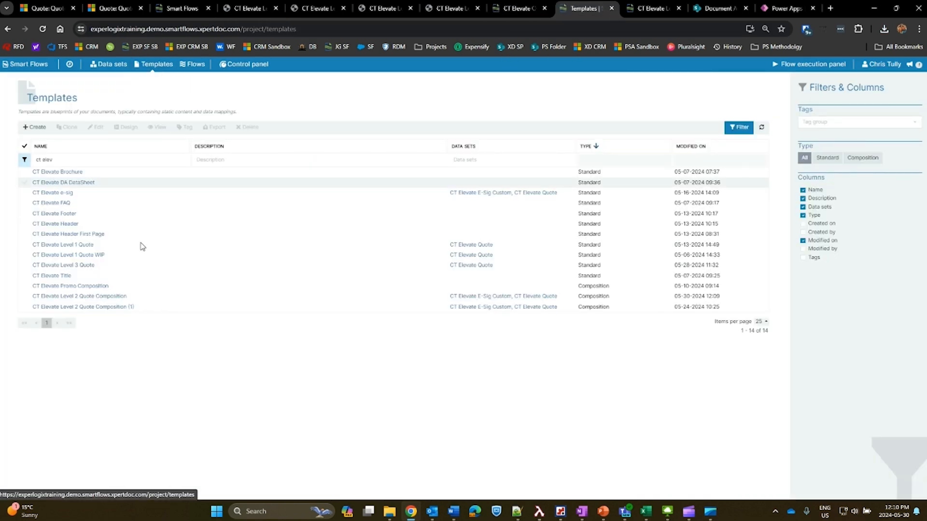
click(115, 265)
click(125, 127)
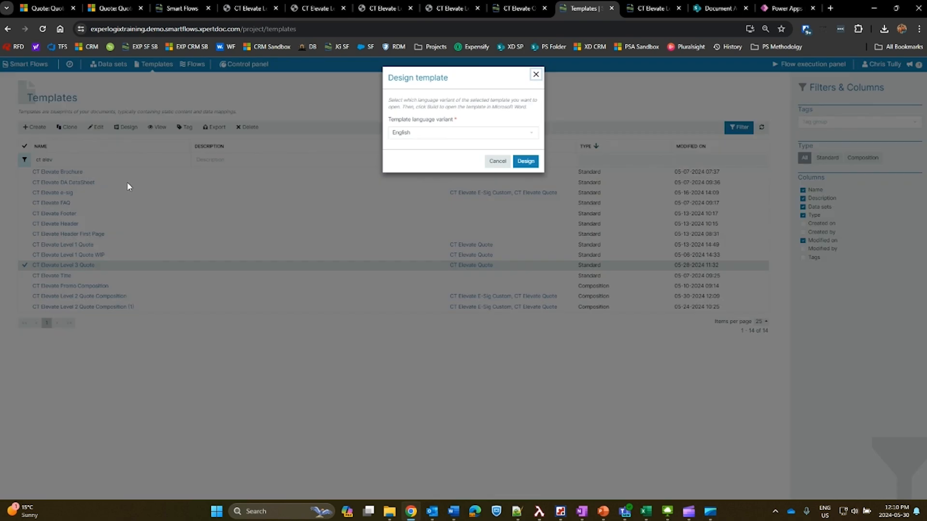
click(526, 161)
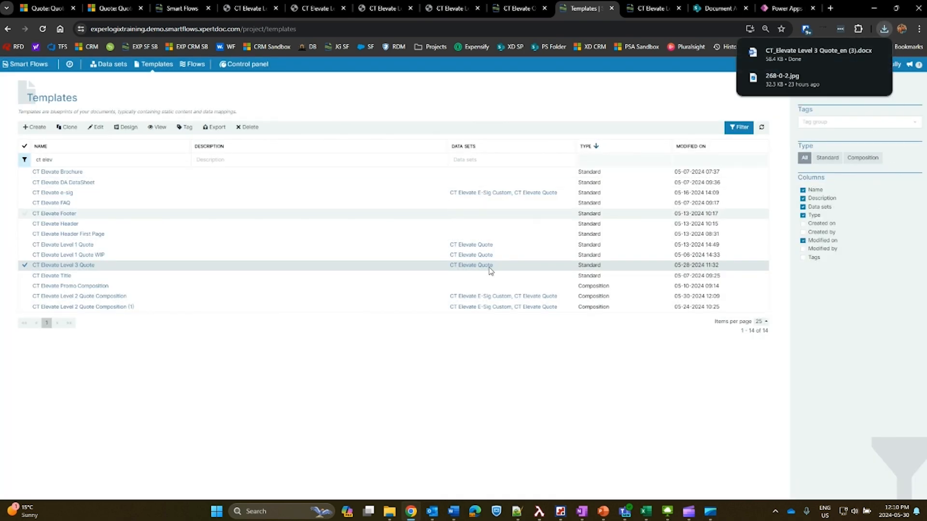
click(802, 55)
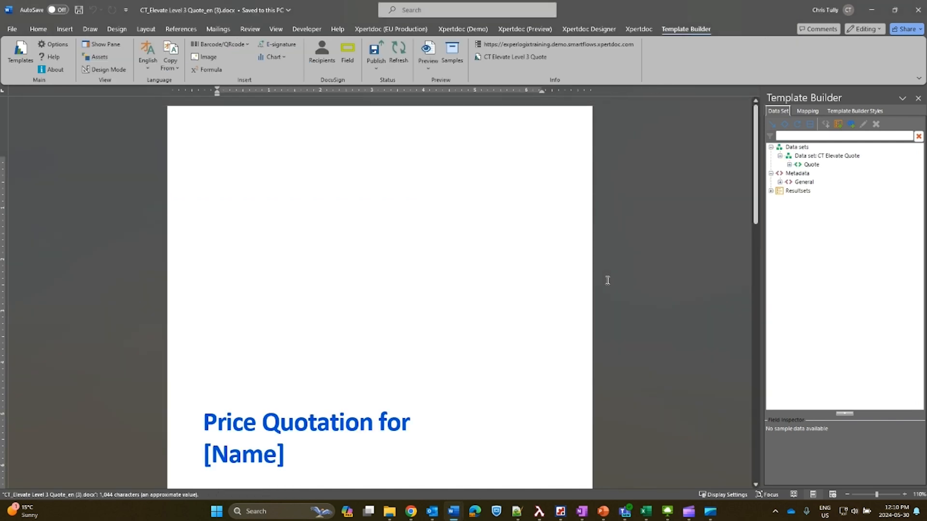
Examine the HierarchyPath grouping and its nested QuoteDetail loop mapped in the template's Price Quotation Summary table.
scroll(570, 347, down, 10)
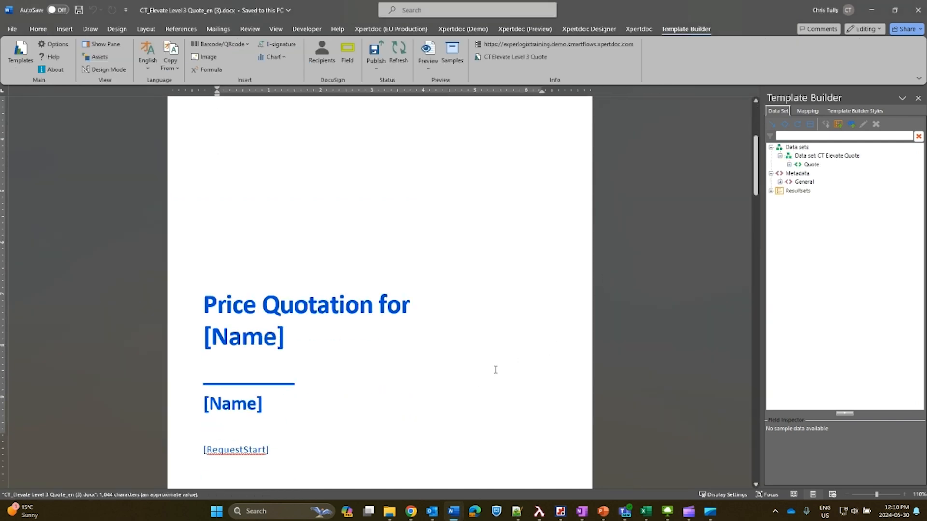
scroll(518, 342, down, 10)
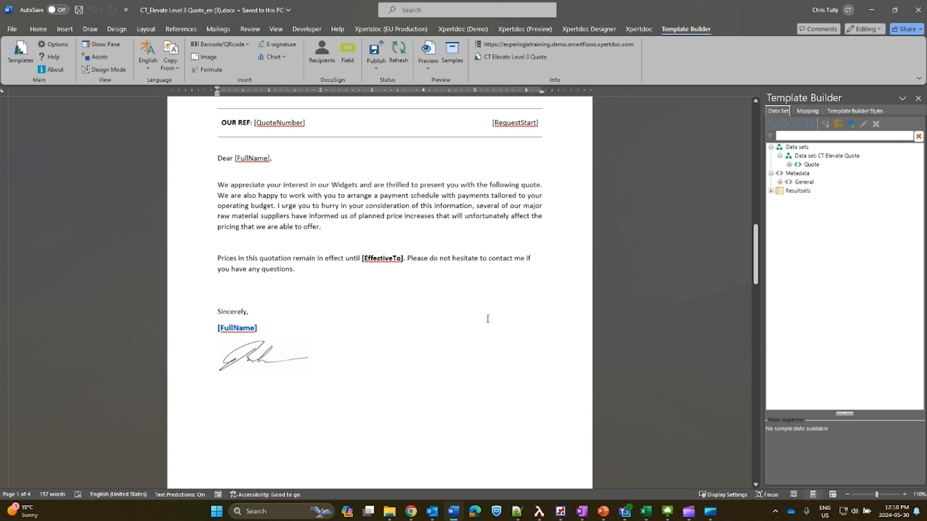
scroll(447, 326, down, 4)
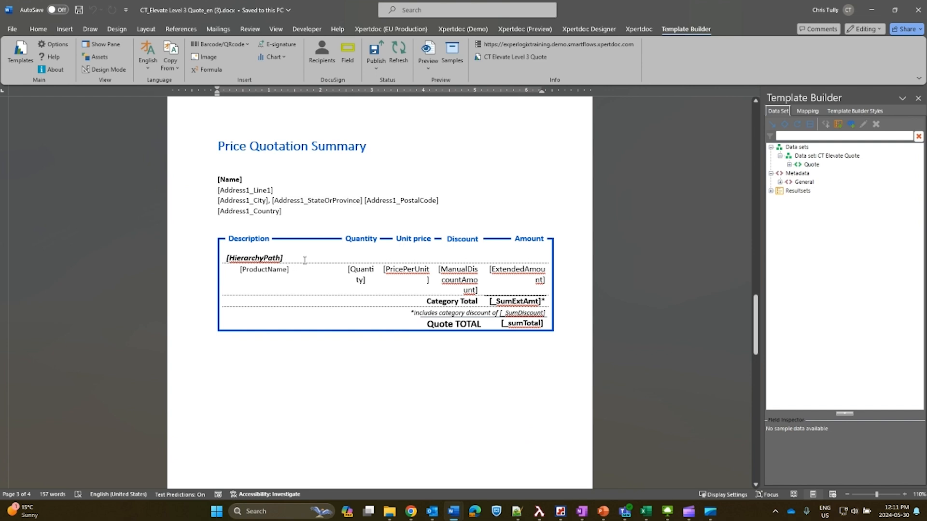
click(320, 344)
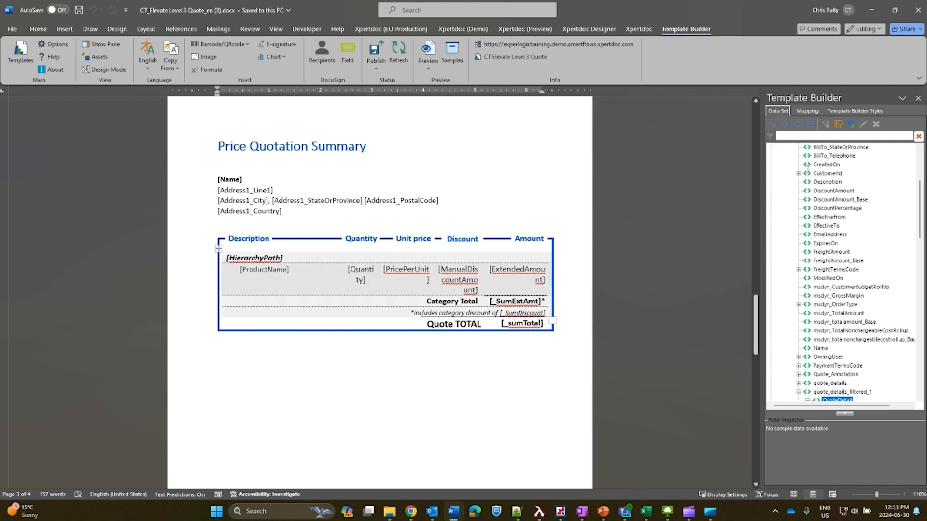
click(808, 111)
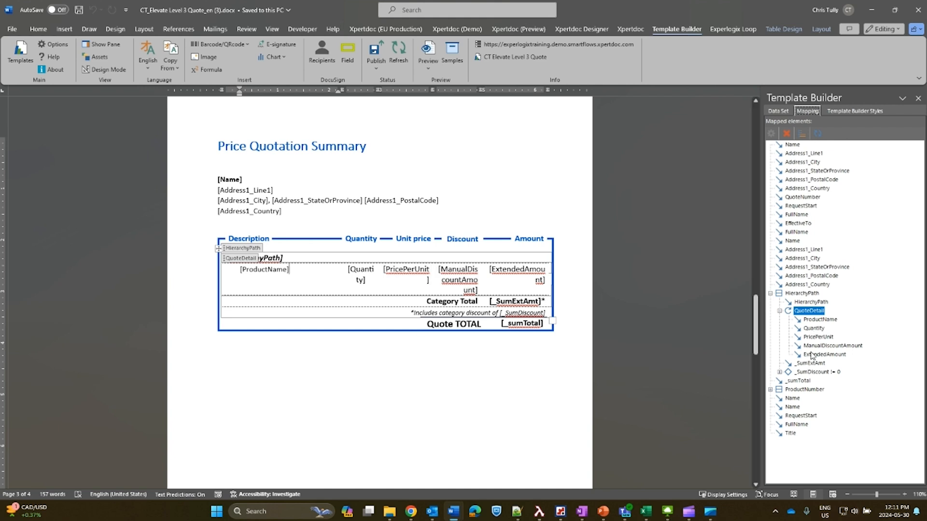
key(Up)
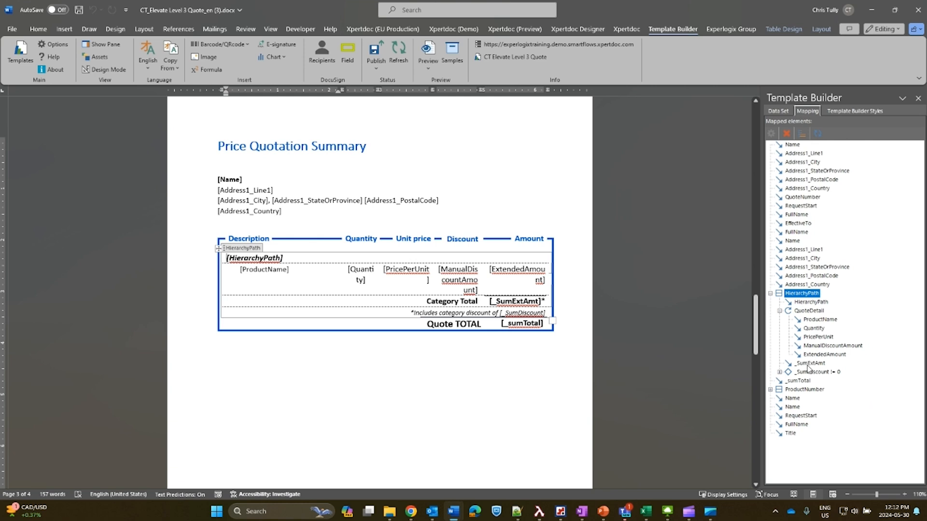
key(Down)
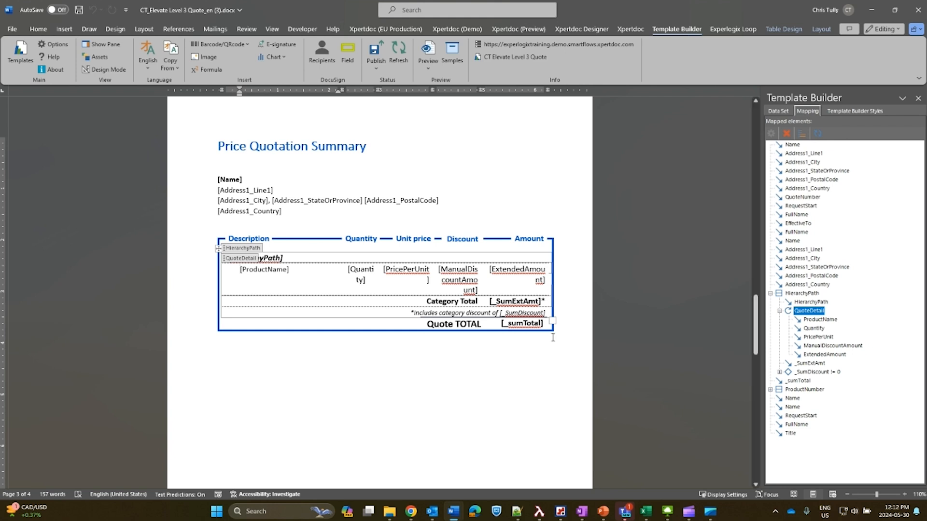
Locate the Category Total's _SumExtAmt field in the data set and check the category totals in the generated PDF in Chrome.
right_click(515, 302)
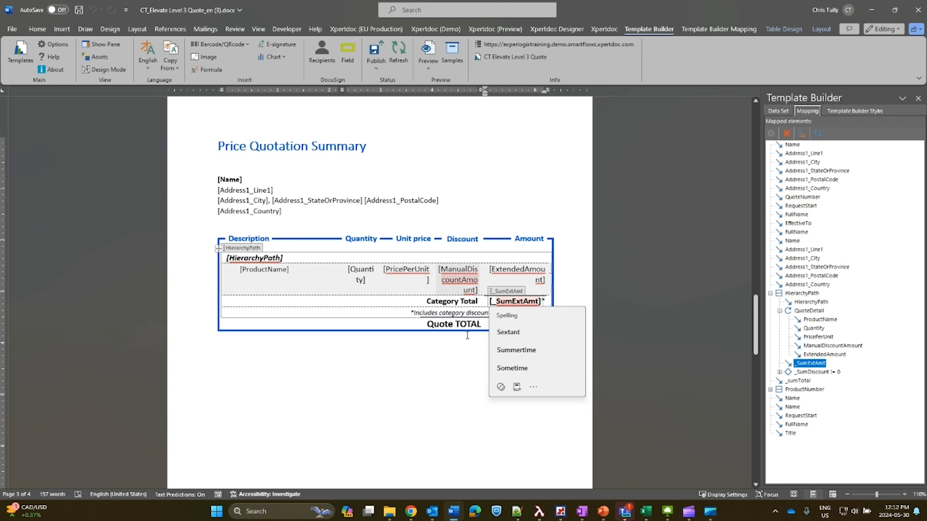
click(779, 110)
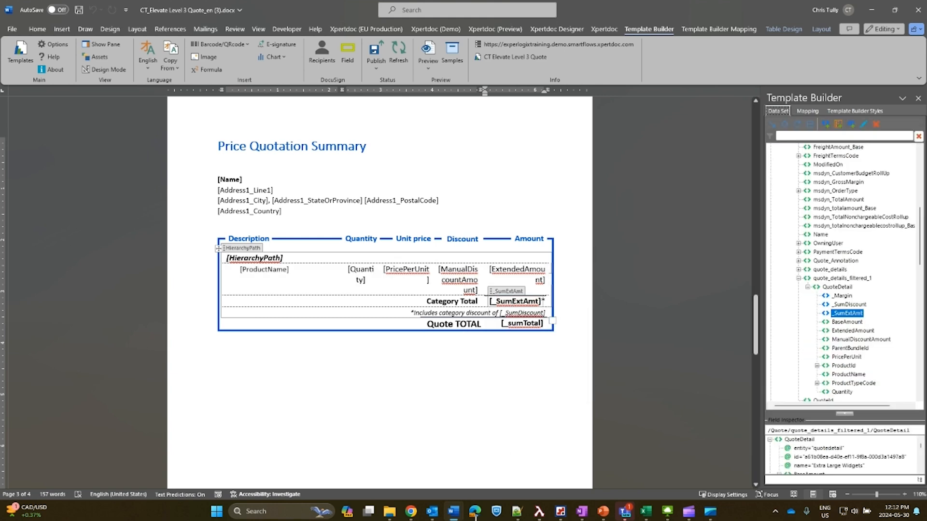
click(411, 511)
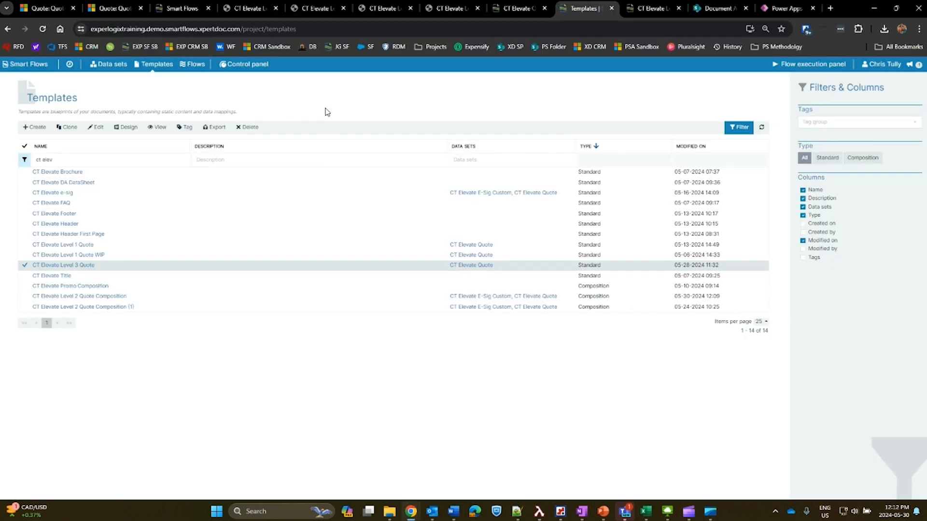
click(248, 8)
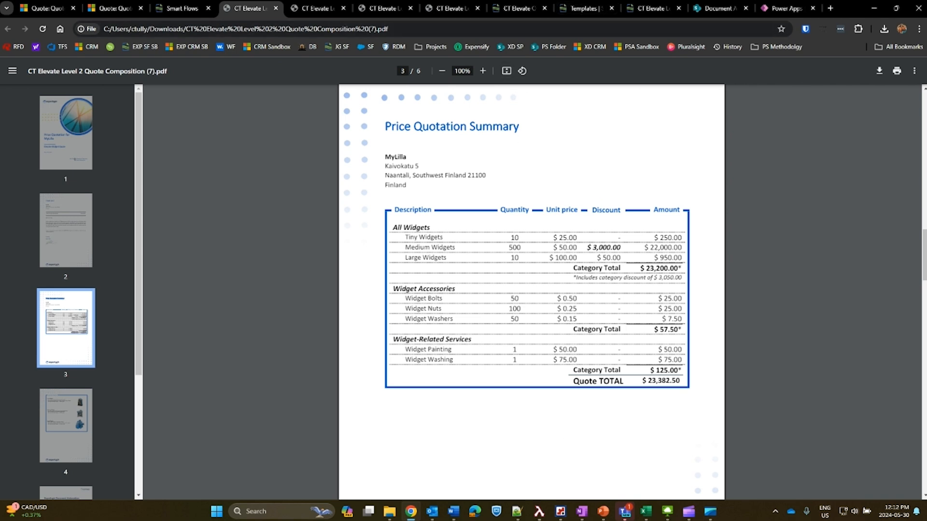
Return to the Level 3 Quote template in Word and review the expression of the _SumExtAmt pseudo-field.
mouse_move(452, 512)
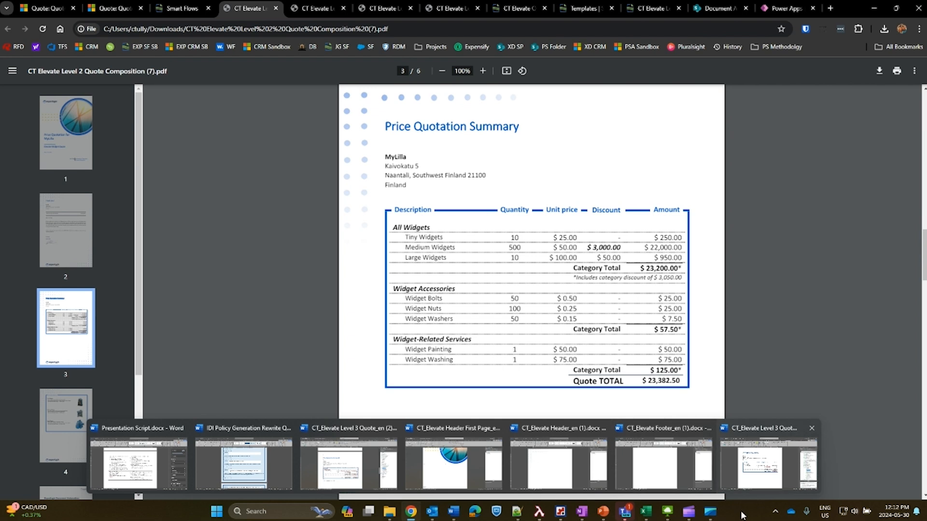
click(765, 464)
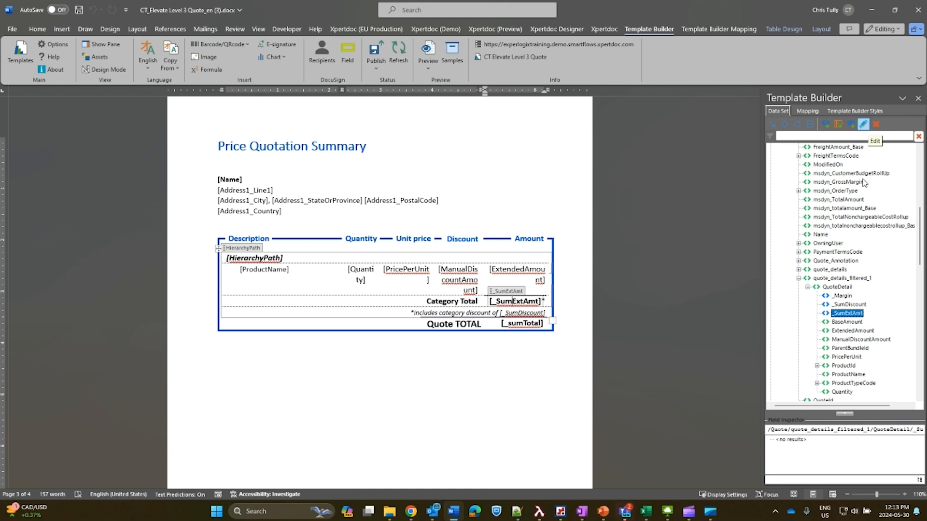
click(863, 124)
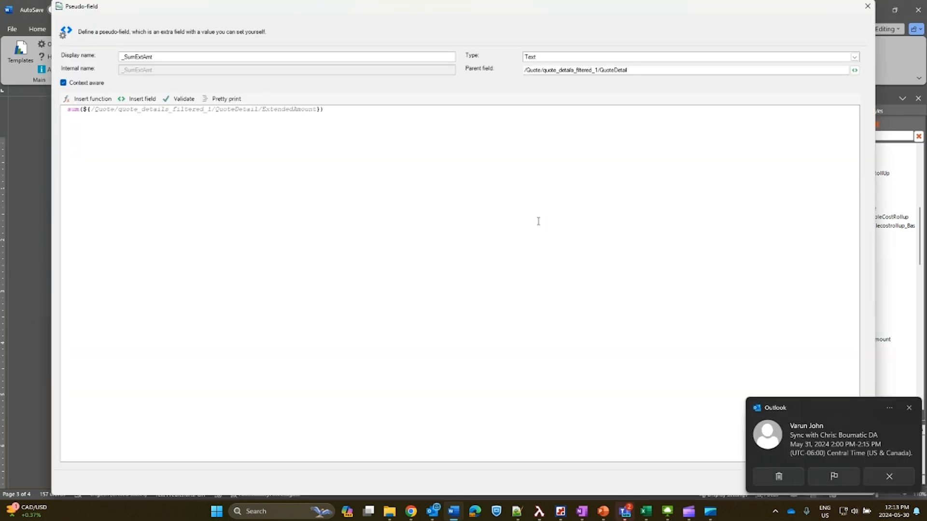
click(906, 473)
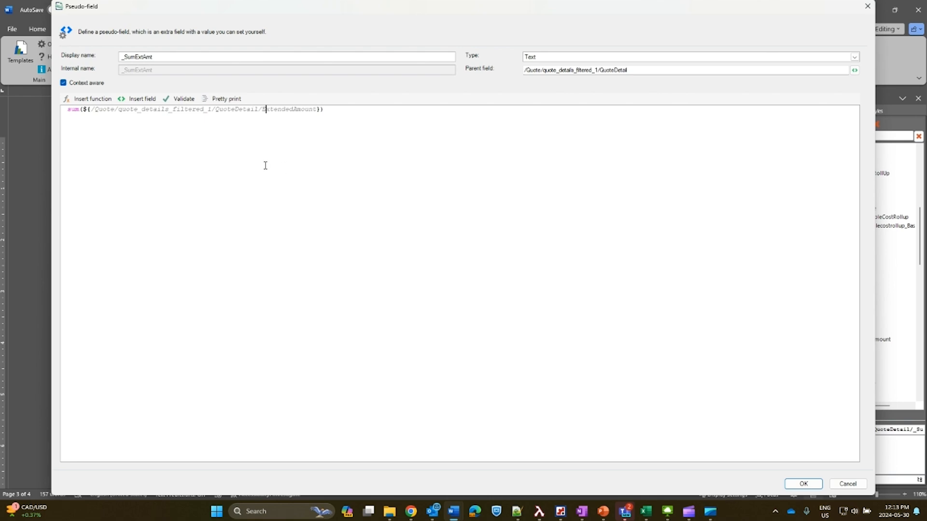
drag(265, 165, 317, 166)
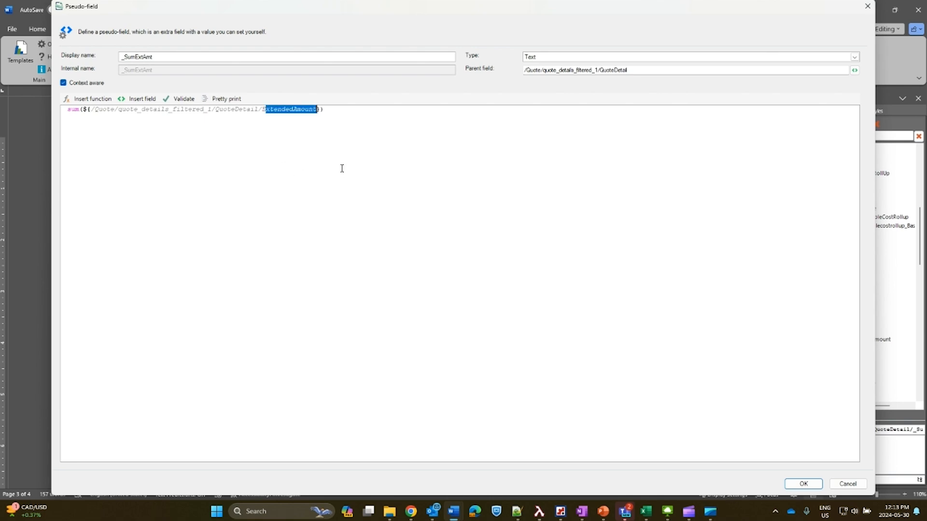
click(339, 165)
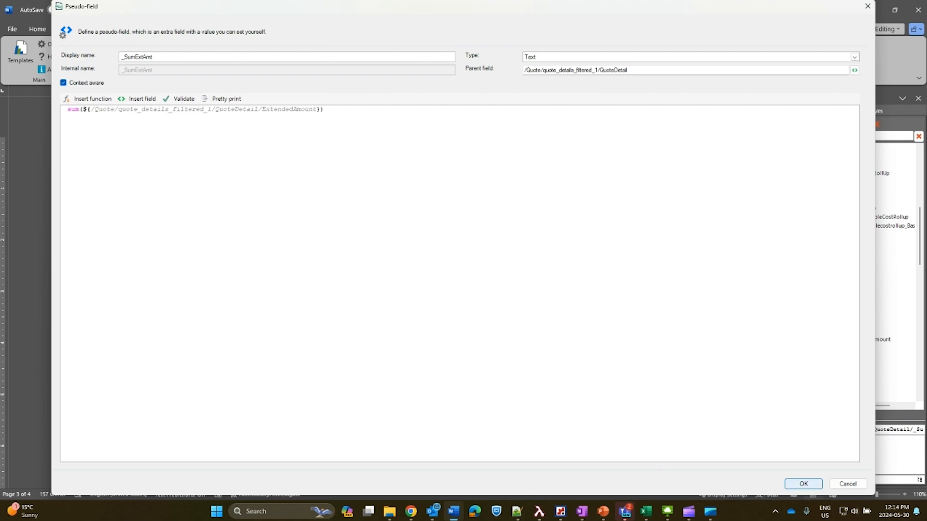
click(803, 483)
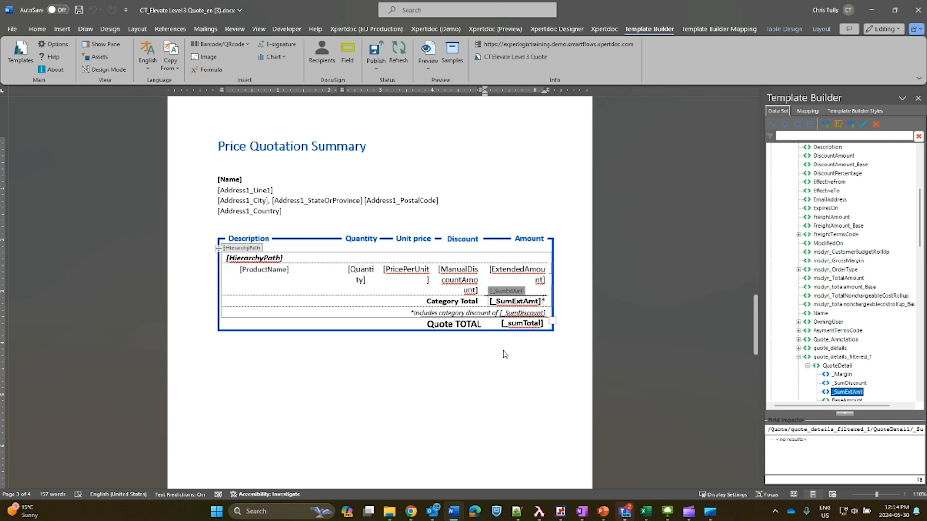
Switch to the generated PDF in Chrome and inspect how the Medium Widgets discount is formatted.
click(411, 511)
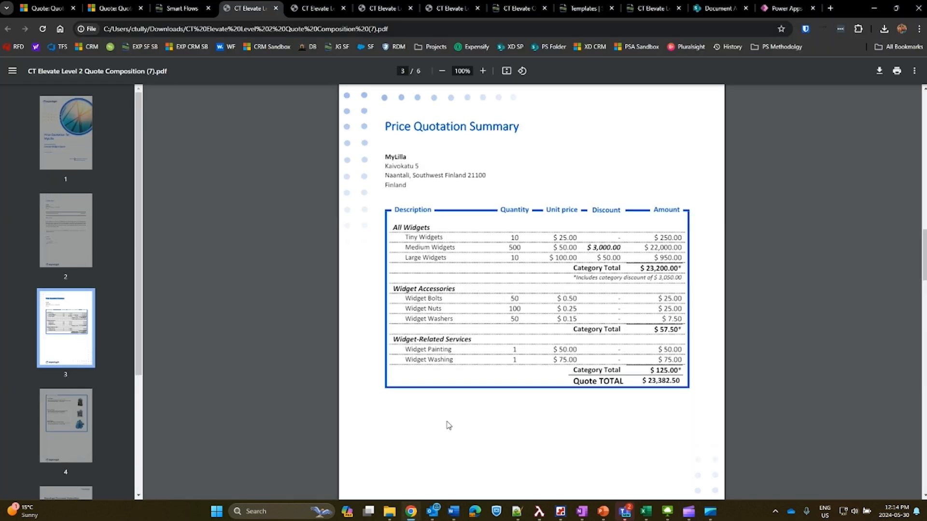
drag(587, 303, 625, 302)
click(599, 256)
drag(587, 300, 623, 300)
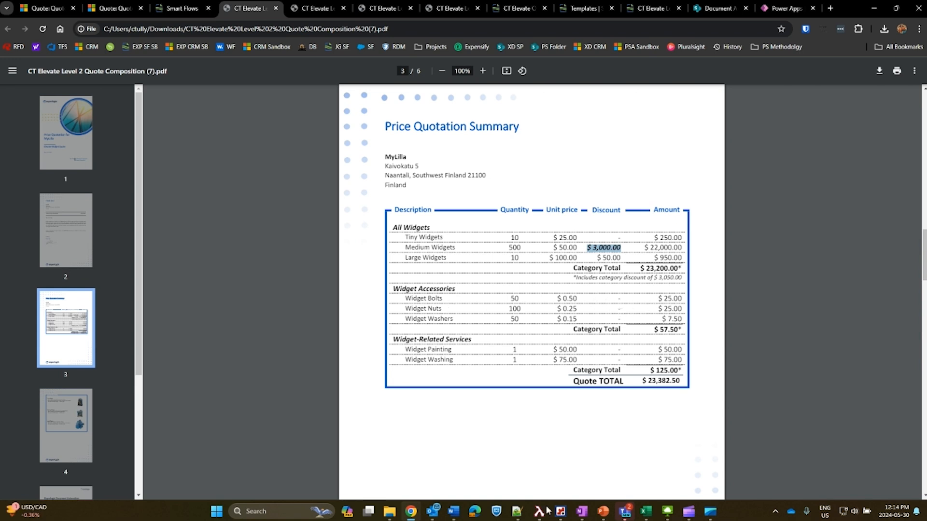
Open the formatting settings of the ManualDiscountAmount mapping in the Level 3 Quote template in Word.
mouse_move(453, 511)
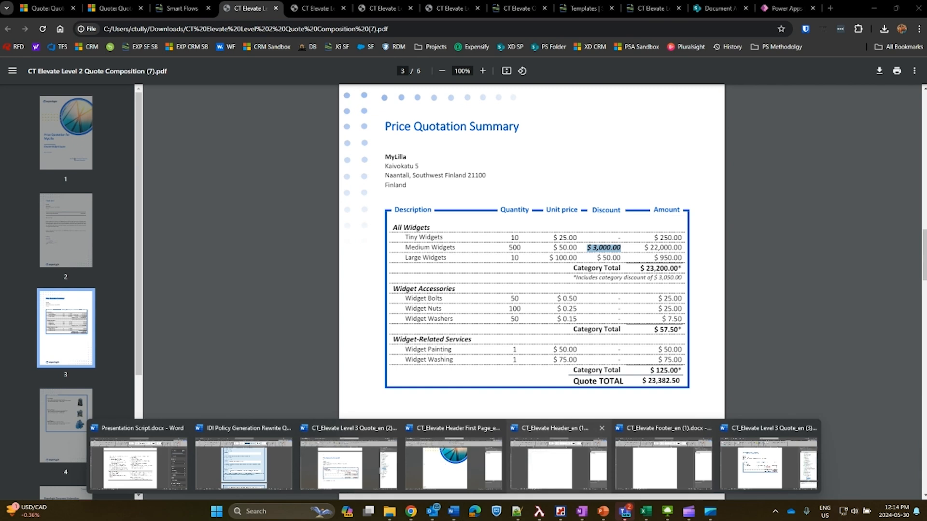
click(769, 463)
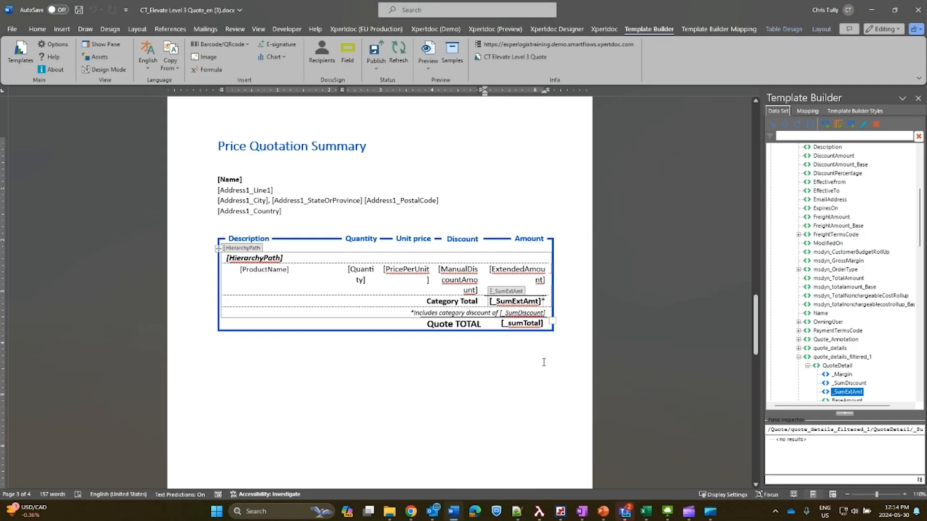
click(450, 281)
click(807, 111)
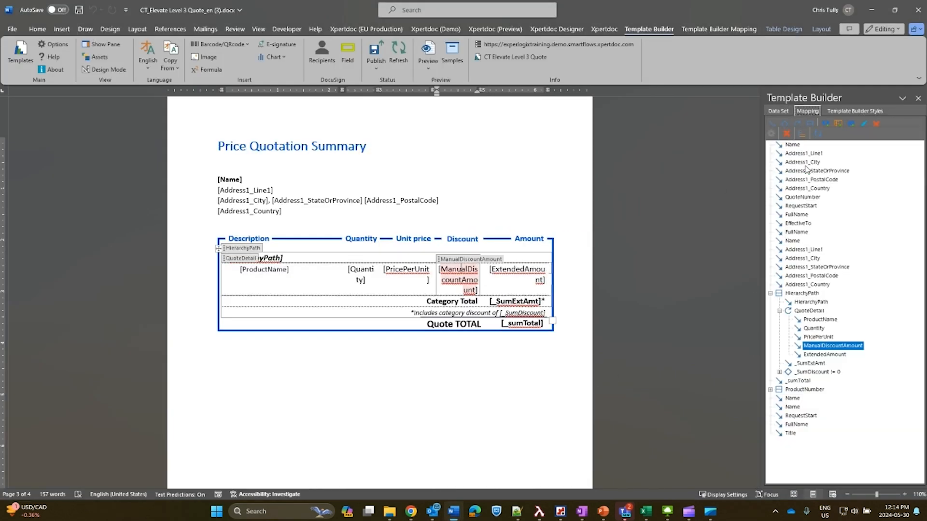
click(771, 133)
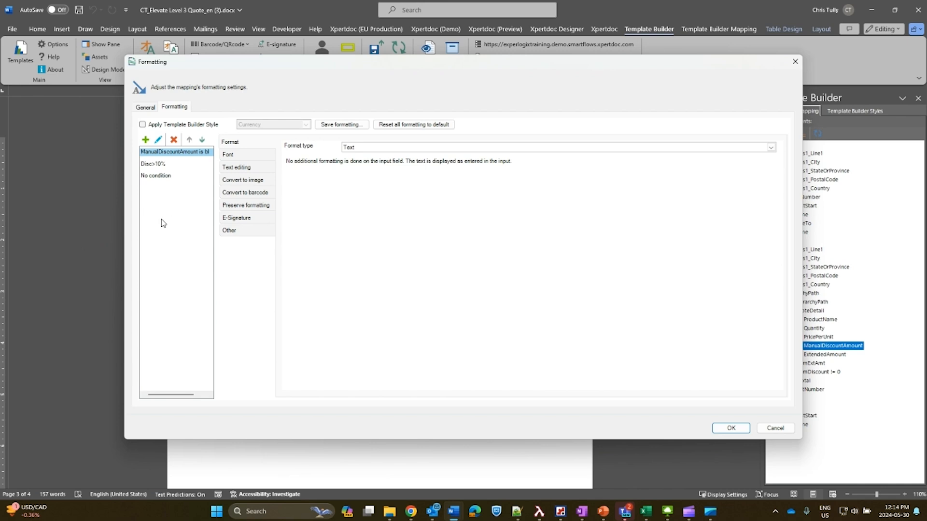
Review the expression and font settings of the Disc>10% condition on the ManualDiscountAmount mapping, and close its formatting settings.
click(159, 165)
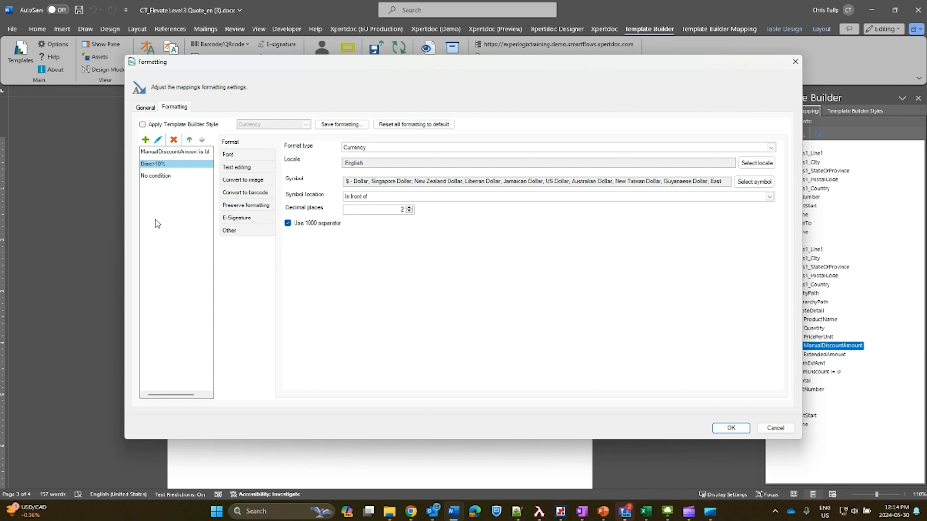
click(158, 140)
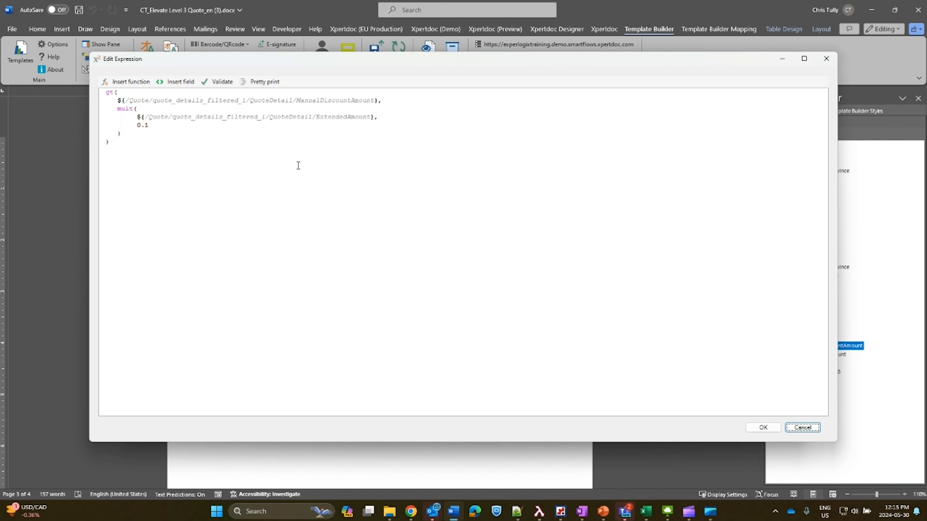
drag(299, 157, 368, 156)
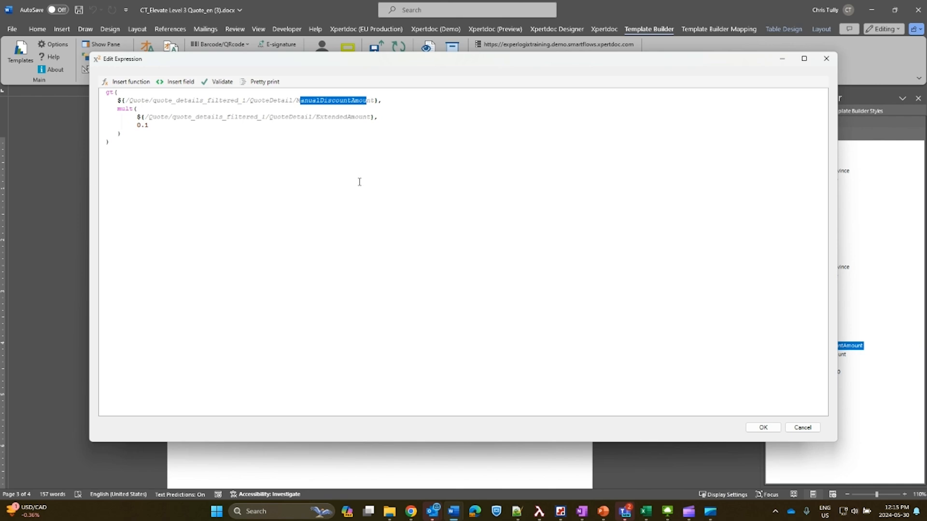
click(321, 172)
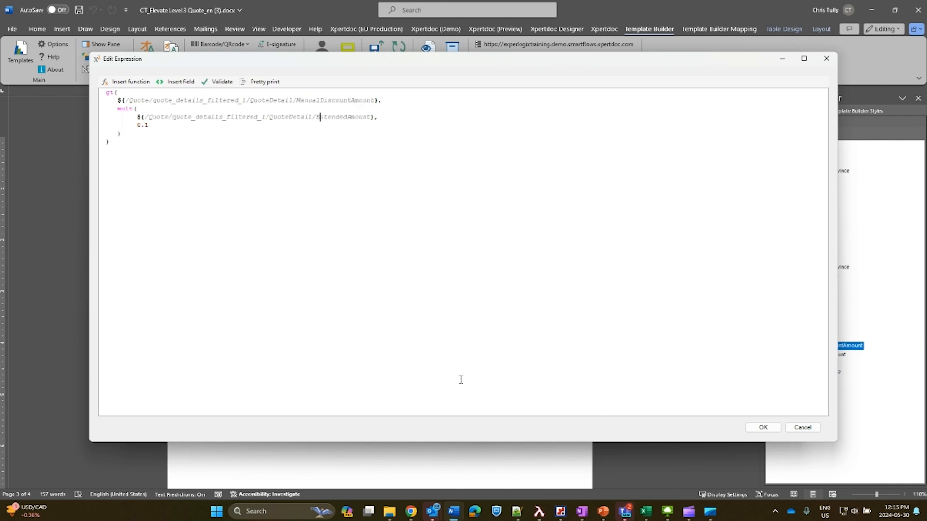
click(763, 427)
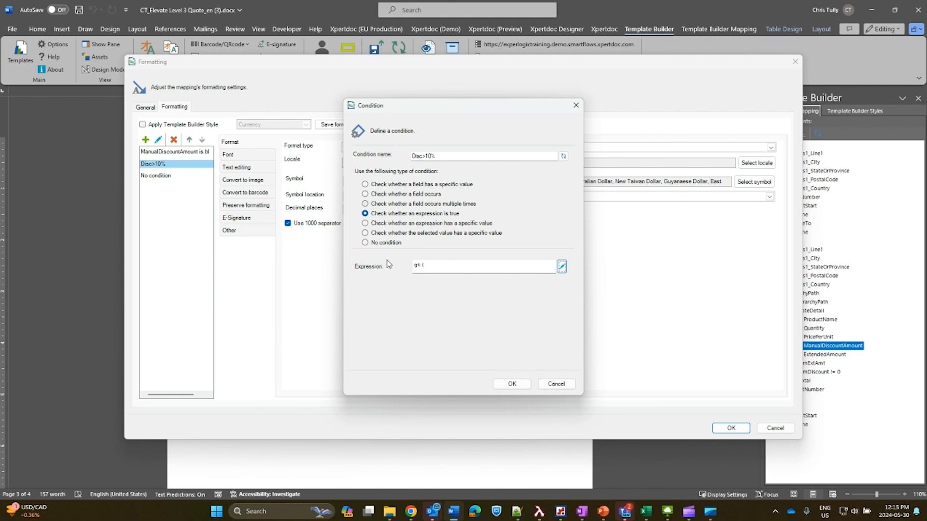
click(508, 383)
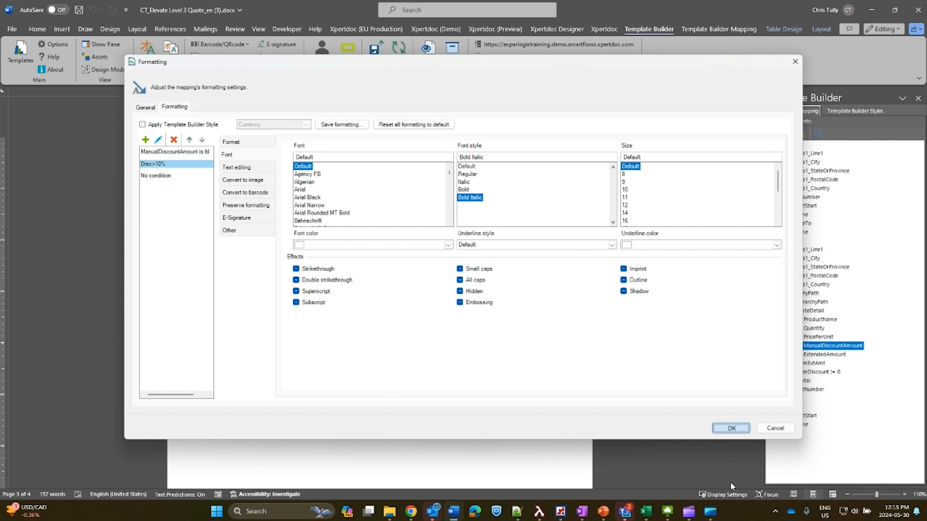
click(731, 428)
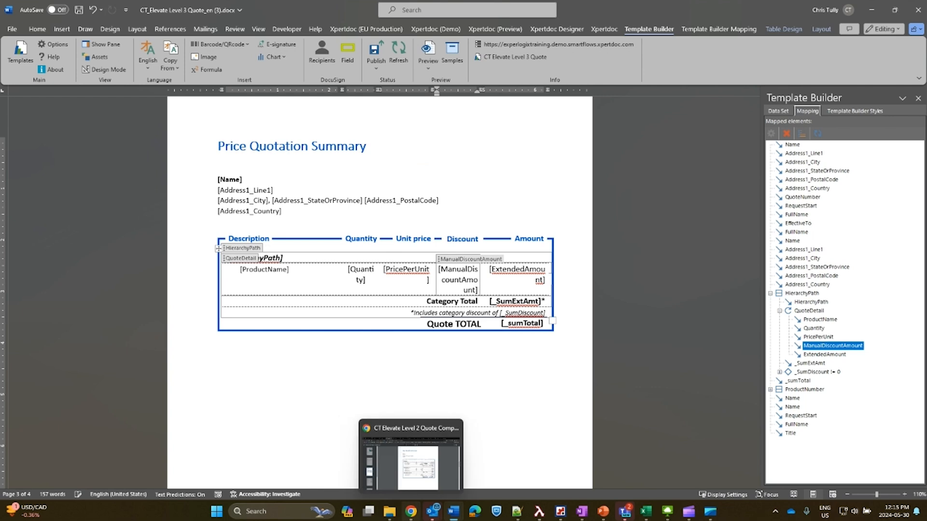
Switch to the generated PDF in Chrome and examine the category discount note under the All Widgets total.
click(411, 512)
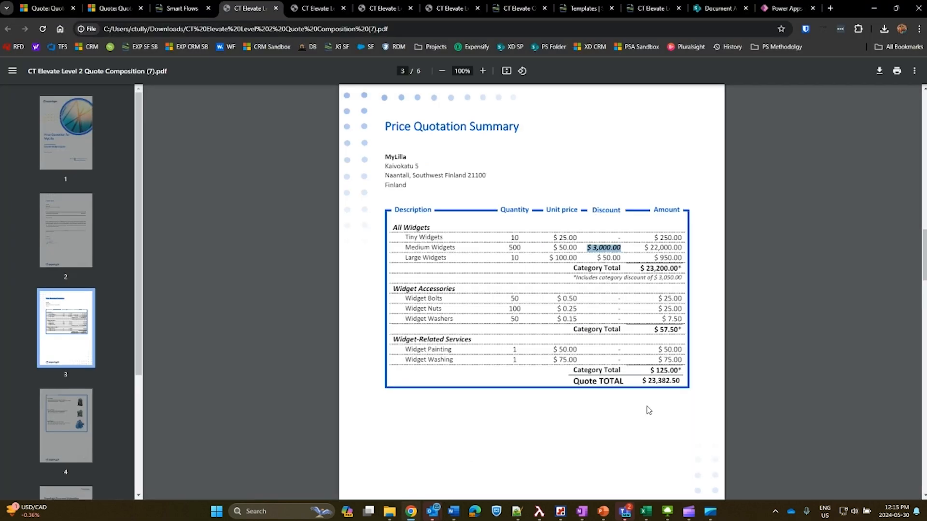
drag(572, 333, 684, 330)
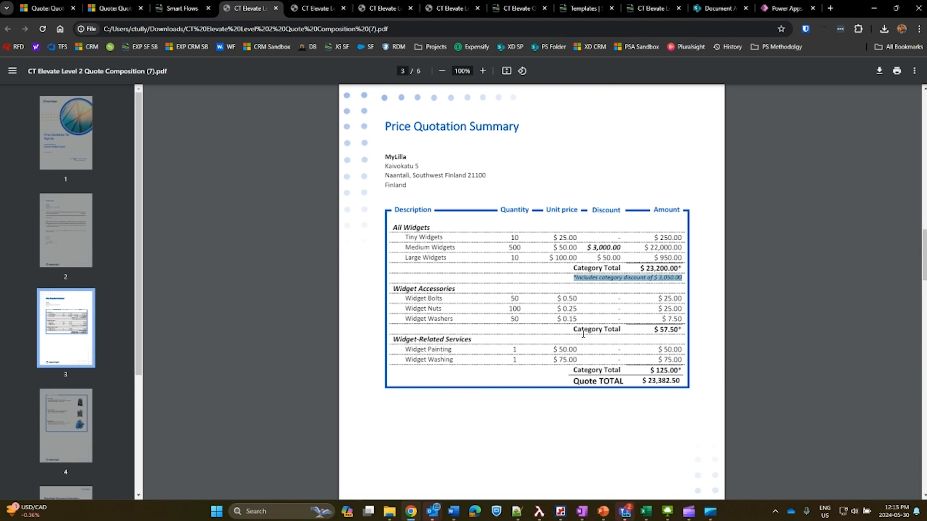
click(660, 331)
drag(660, 332, 681, 331)
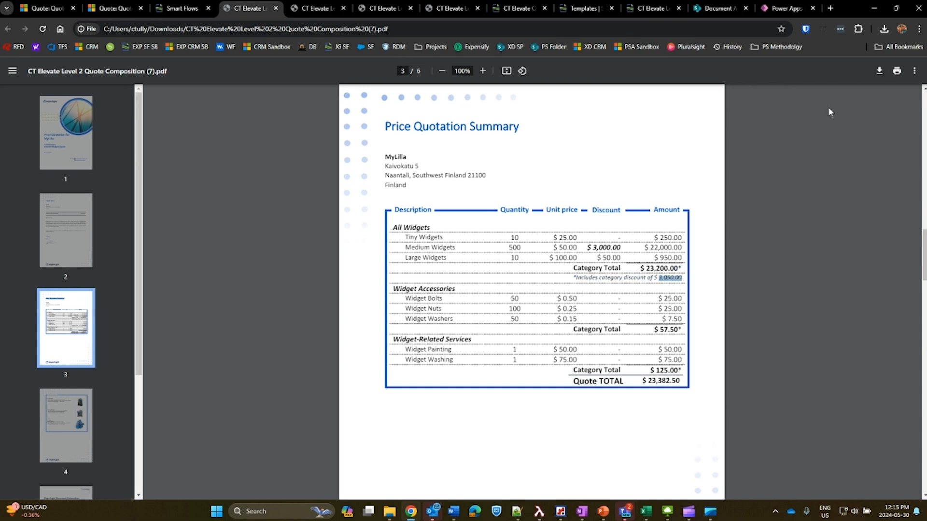
Return to the Level 3 Quote template in Word and review the expression of the _SumDiscount pseudo-field.
click(873, 8)
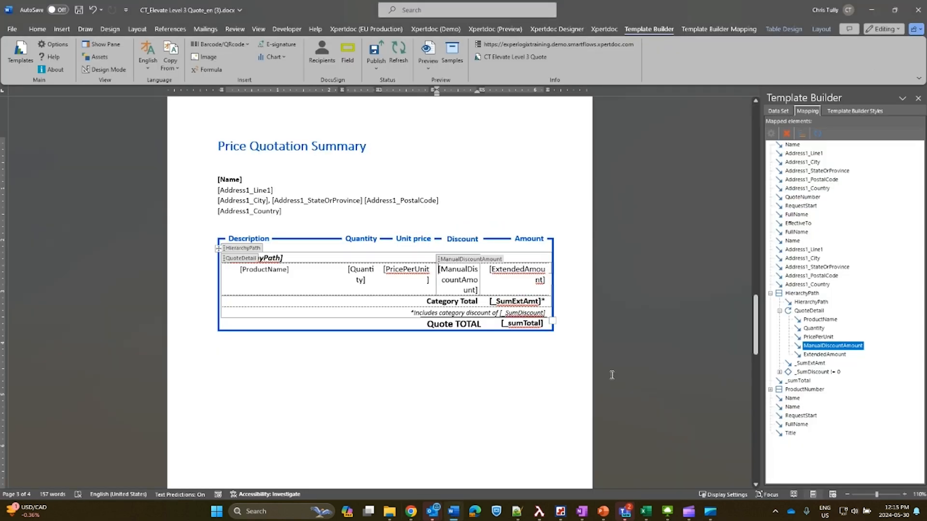
click(778, 111)
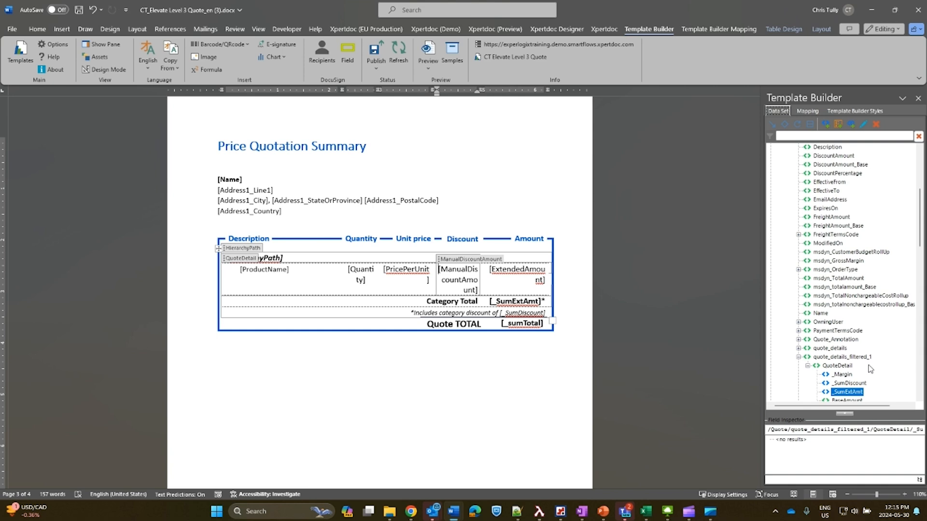
click(848, 383)
click(863, 124)
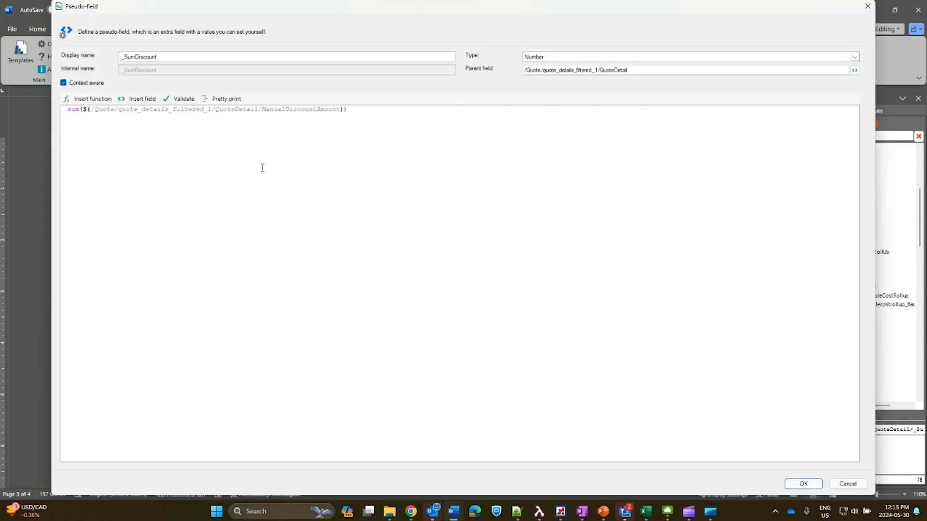
drag(261, 167, 340, 165)
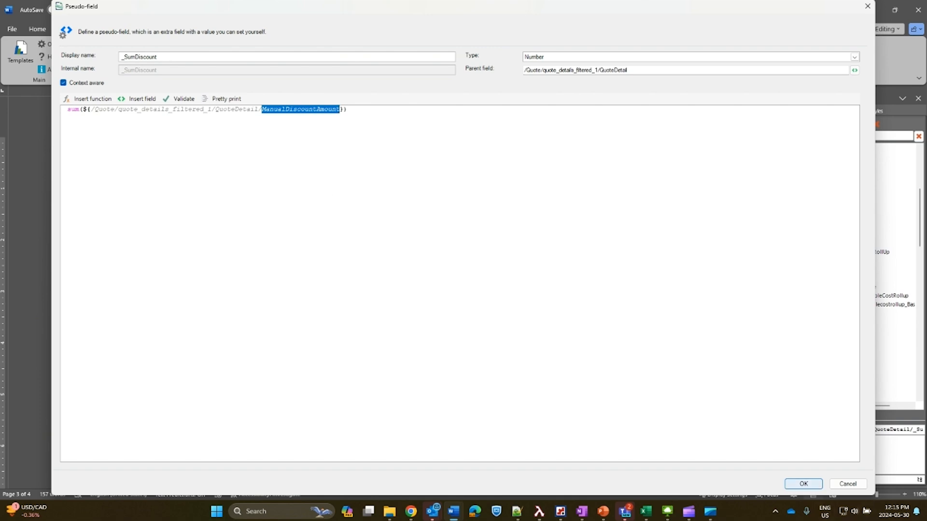
click(803, 484)
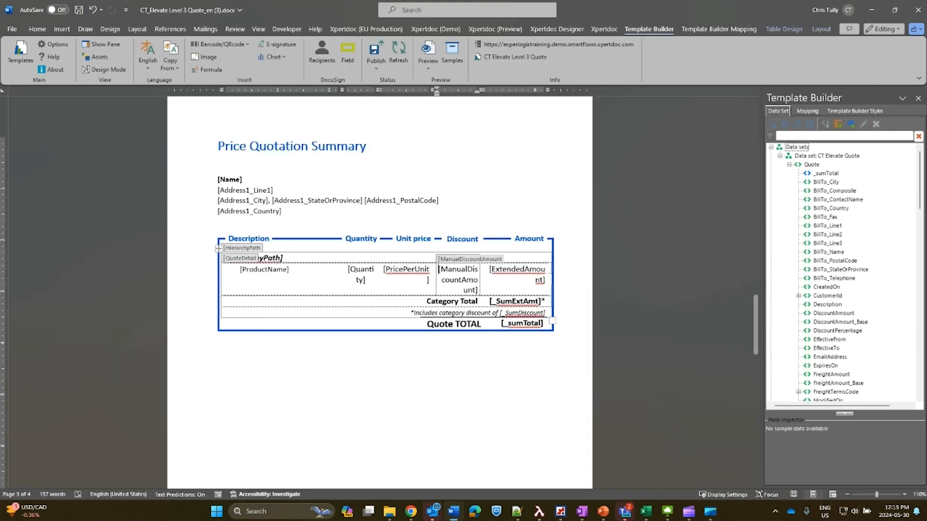
Switch to the generated PDF in Chrome and compare the All Widgets discount note with the asterisk on the Widget Accessories total.
click(411, 511)
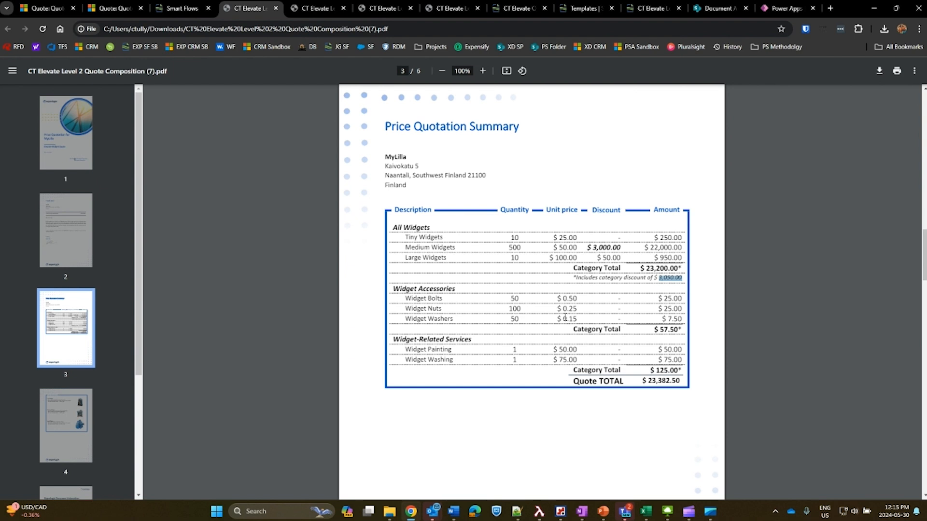
click(682, 320)
drag(572, 335, 688, 330)
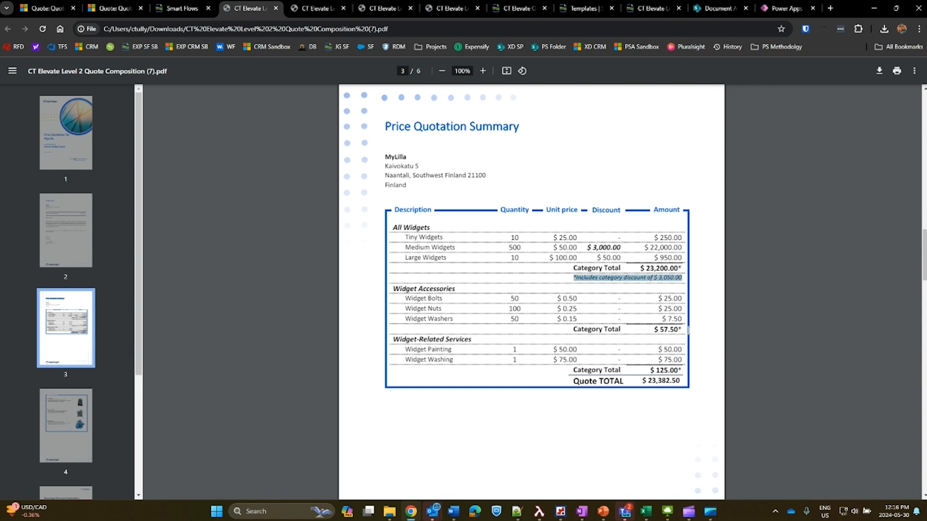
click(681, 385)
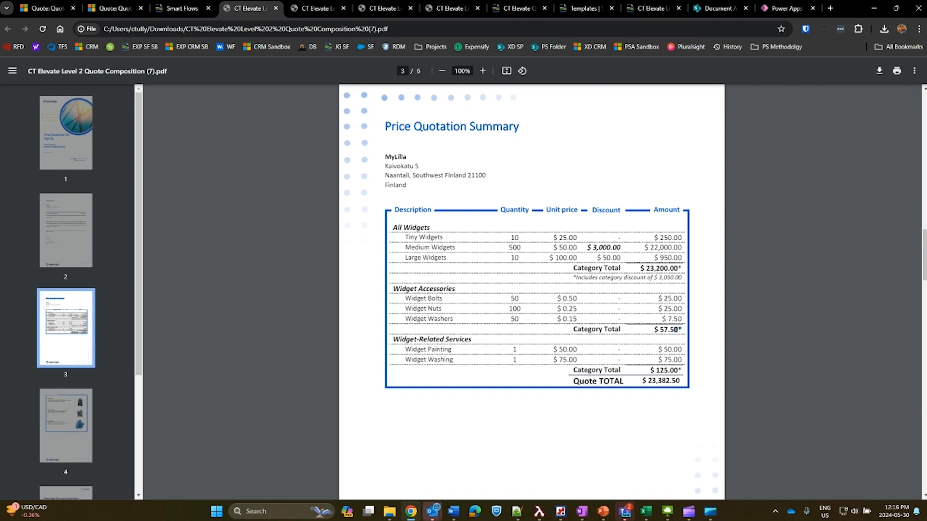
Return to the Level 3 Quote template in Word and make the asterisk after _SumExtAmt conditional on _SumDiscount, compared as a number.
mouse_move(453, 511)
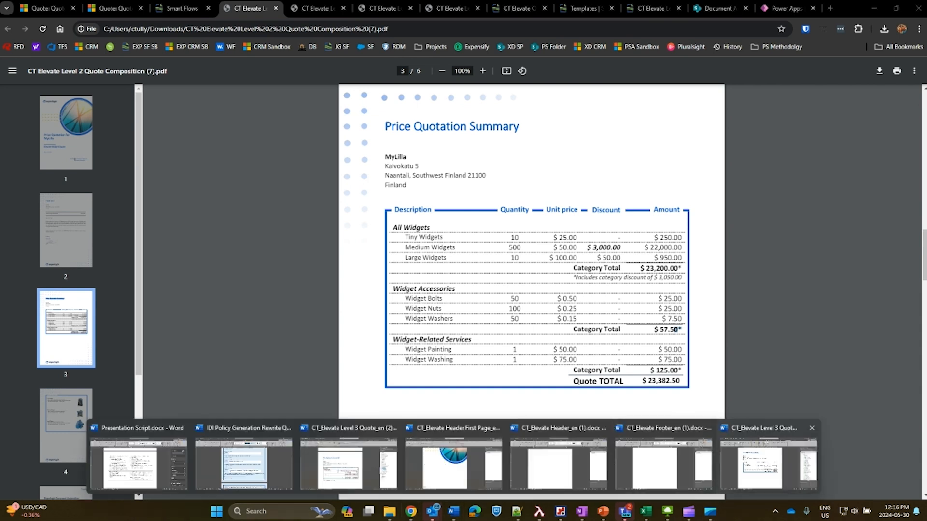
click(769, 464)
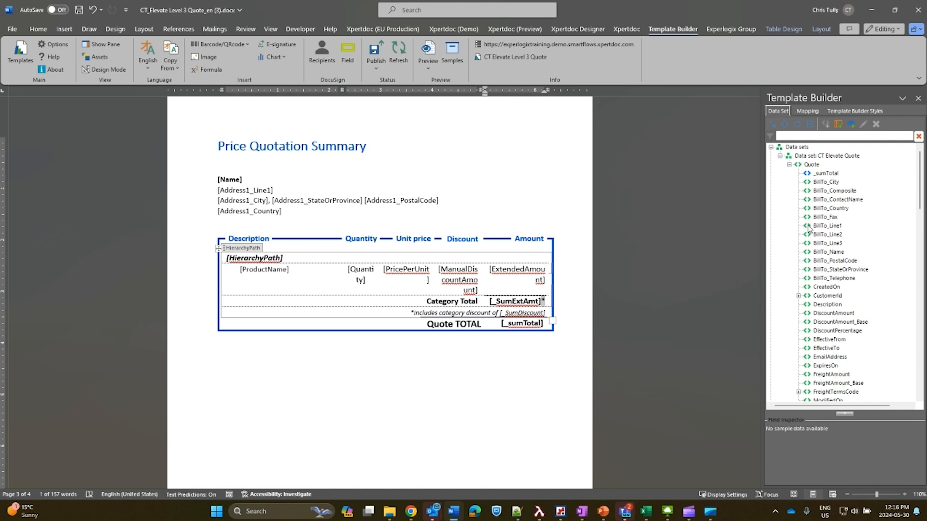
scroll(845, 294, down, 4)
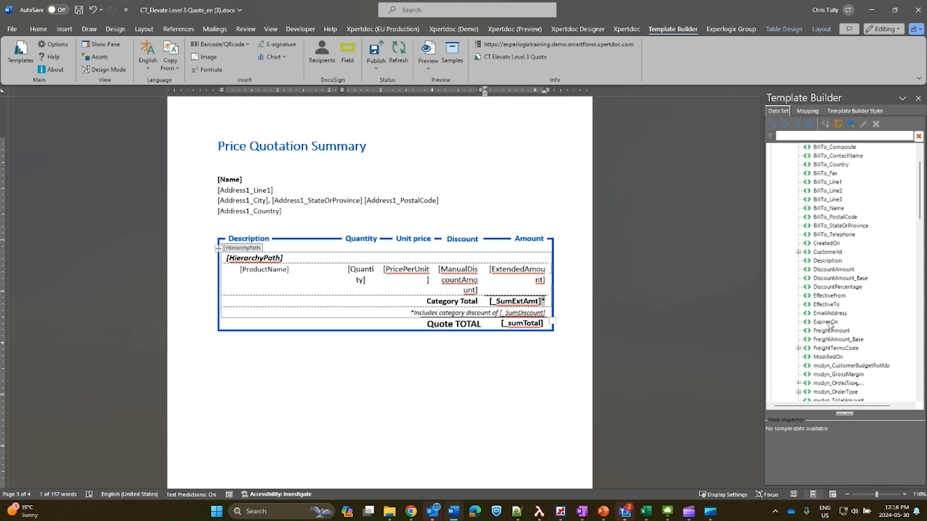
scroll(837, 376, down, 5)
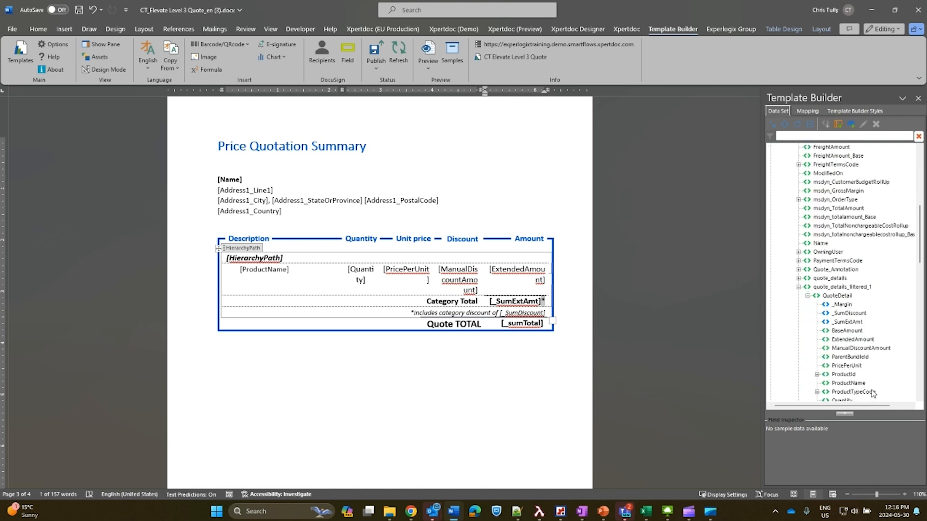
click(849, 313)
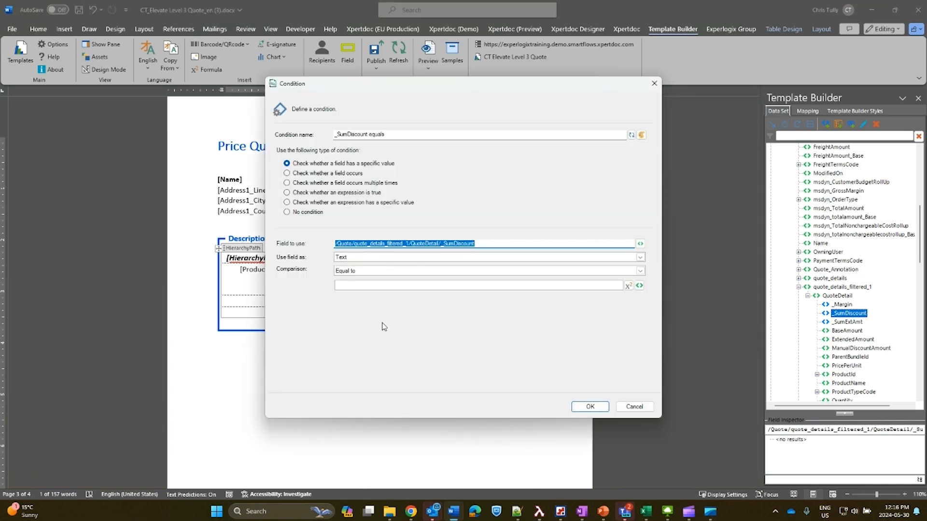
click(419, 257)
click(373, 279)
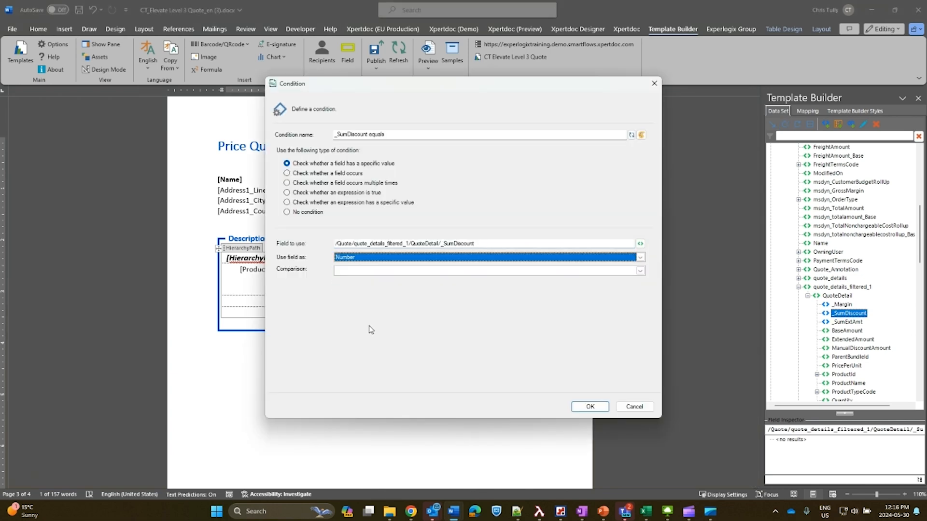
click(370, 271)
click(363, 360)
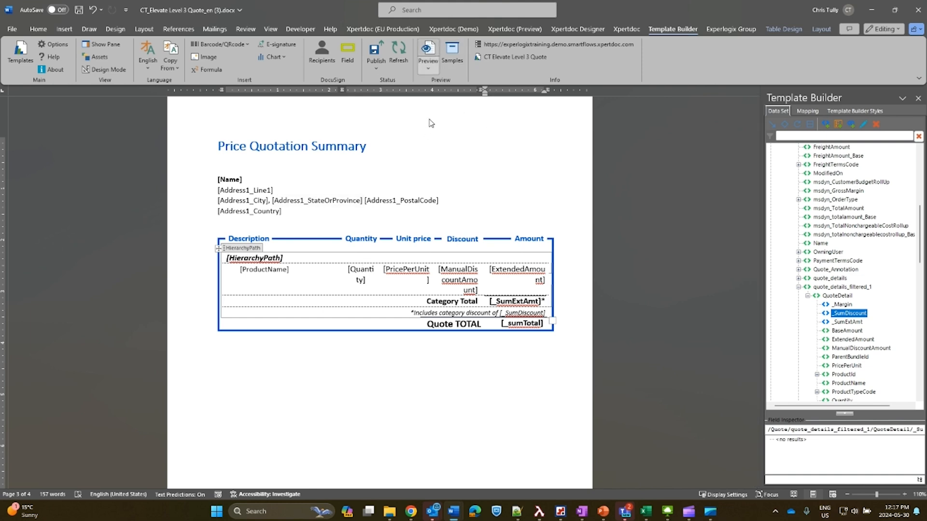
Choose Elevate Sample 2 as the preview sample for the CT Elevate Quote data set.
click(451, 56)
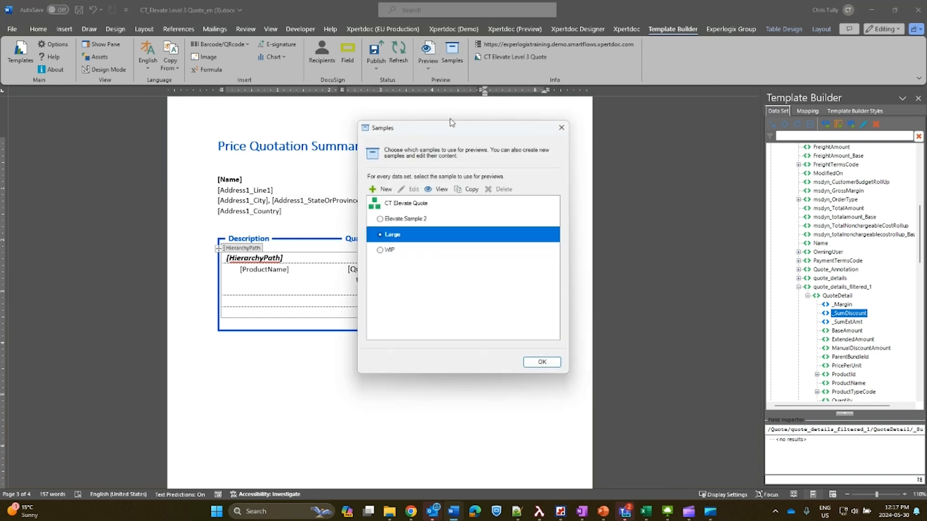
click(388, 219)
click(380, 219)
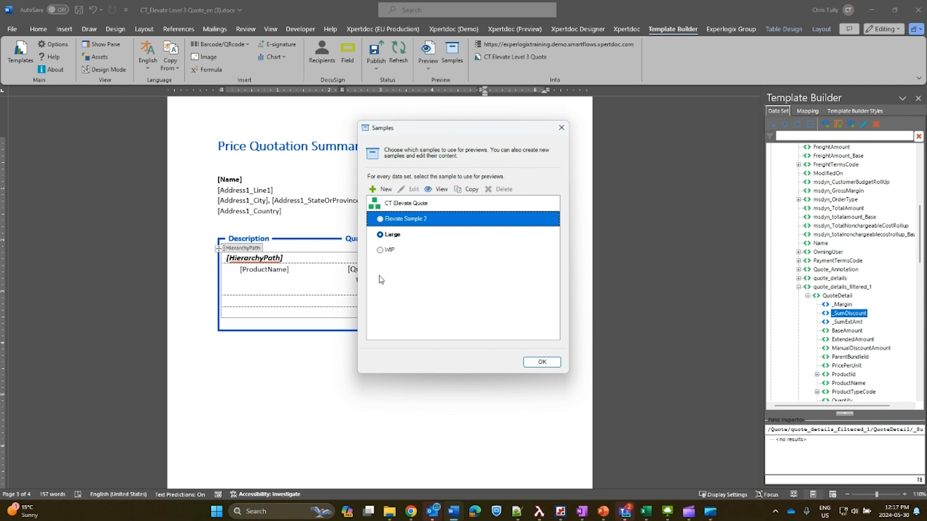
click(542, 362)
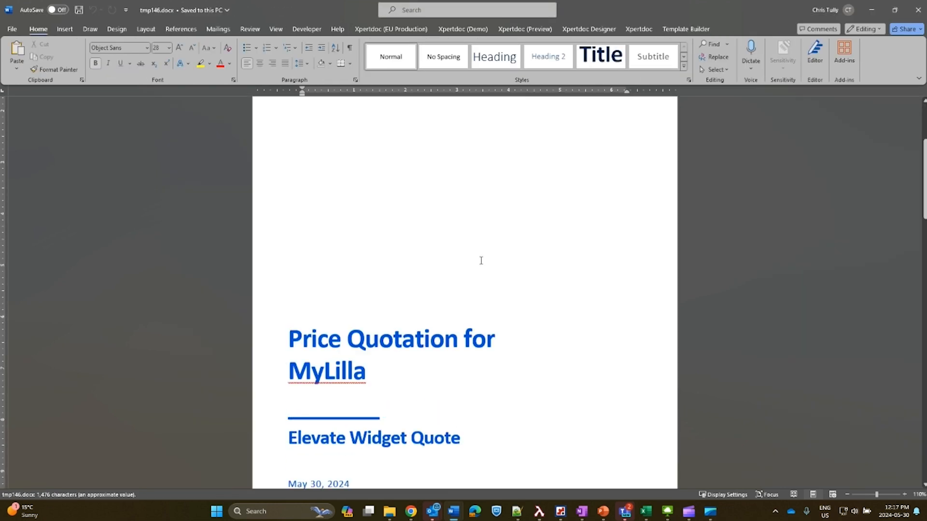
Check the asterisks on the category totals in the previewed Price Quotation Summary, and close the preview document.
scroll(501, 282, down, 20)
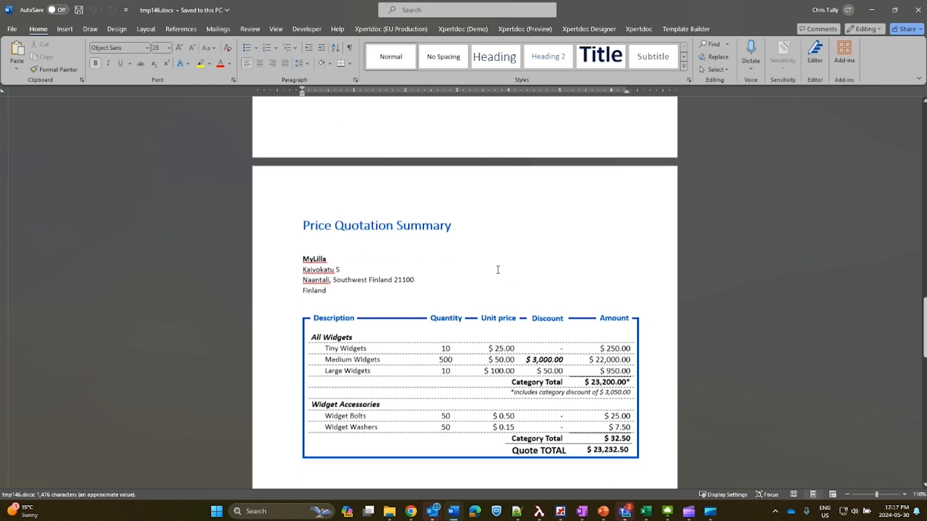
scroll(512, 262, down, 1)
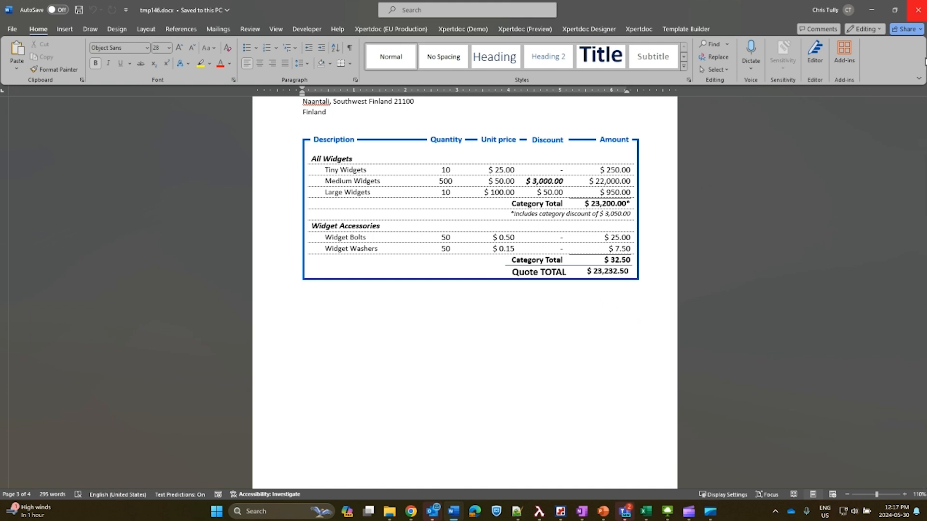
click(918, 9)
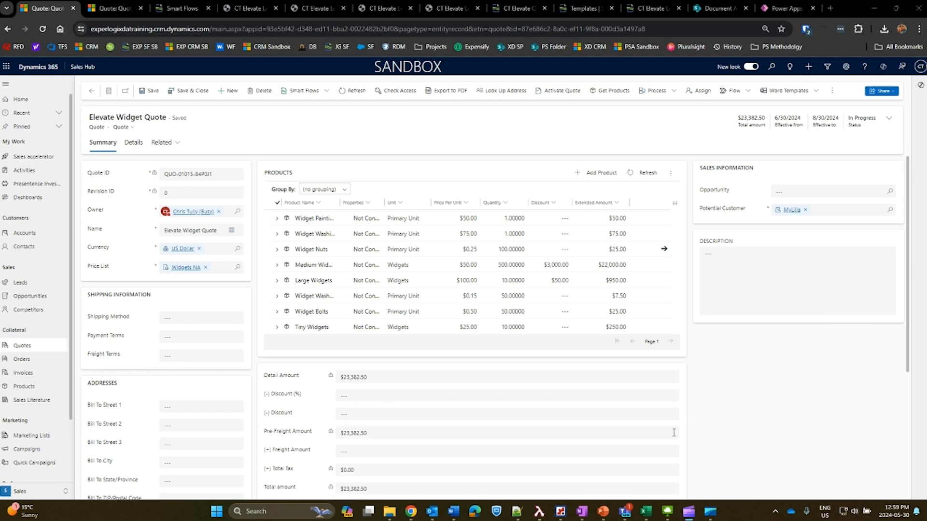
Revisit the generated quote PDF in Chrome, and list the Smart Flows available for the Elevate Widget Quote in Dynamics 365.
click(249, 8)
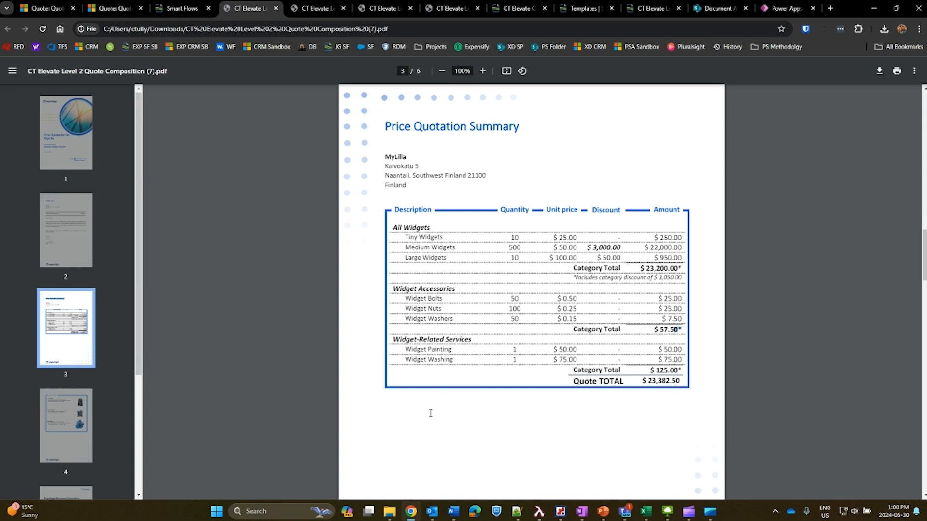
click(114, 8)
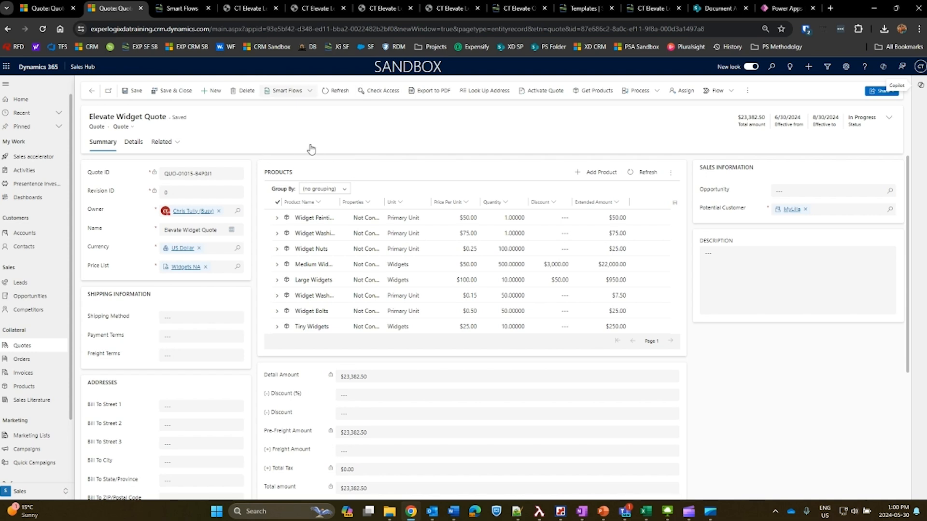
click(310, 91)
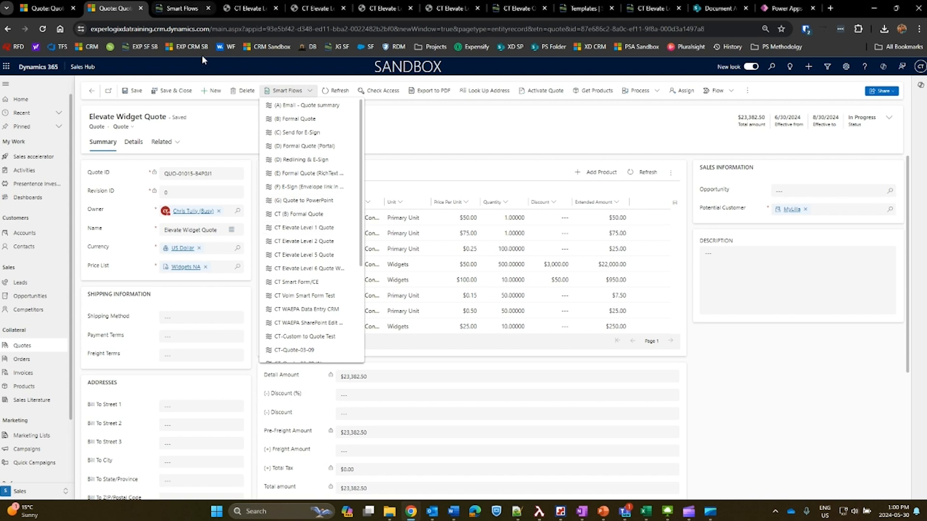
Review the Filter out Services condition on the filtered quote_details relation of the CT Elevate Quote data set, and save the condition dialog.
click(516, 8)
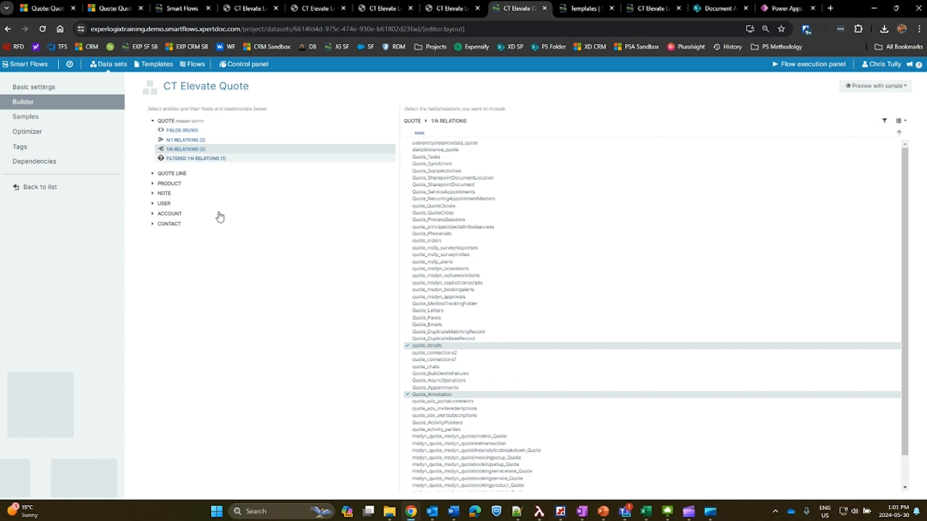
click(195, 158)
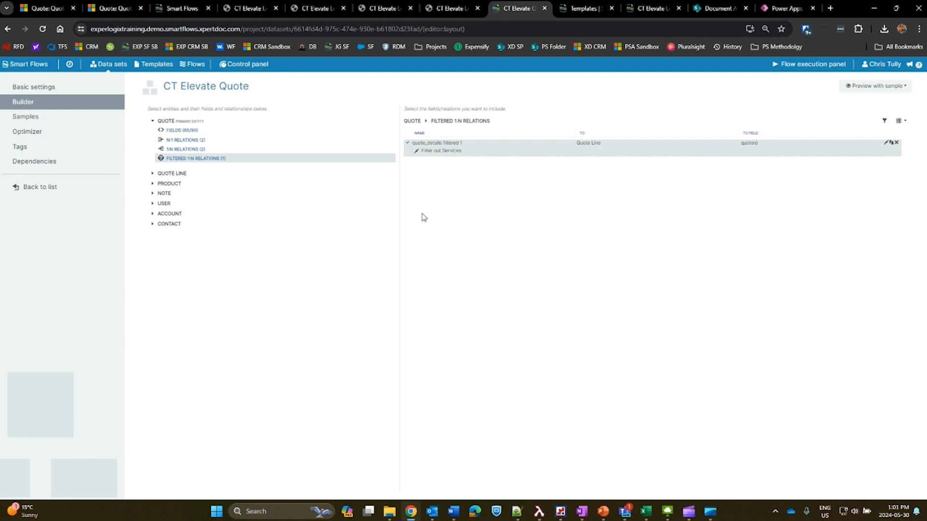
click(417, 151)
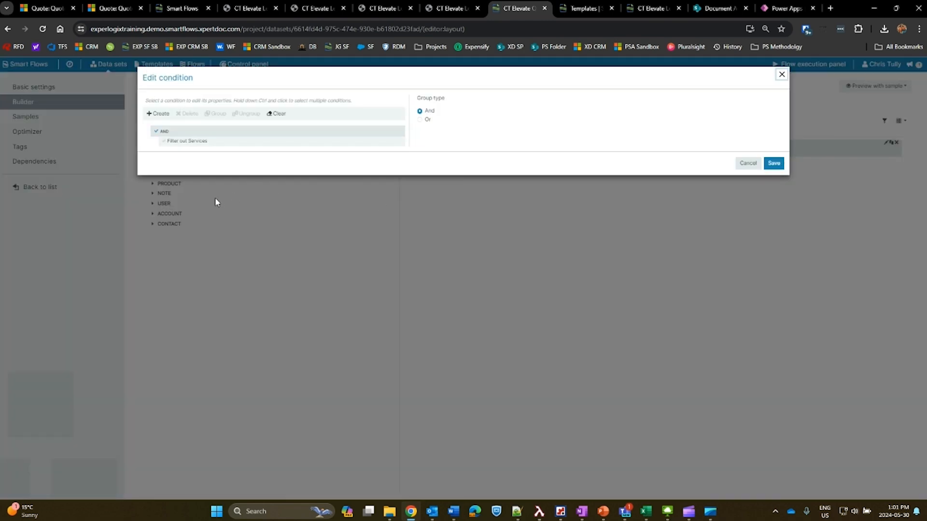
click(212, 141)
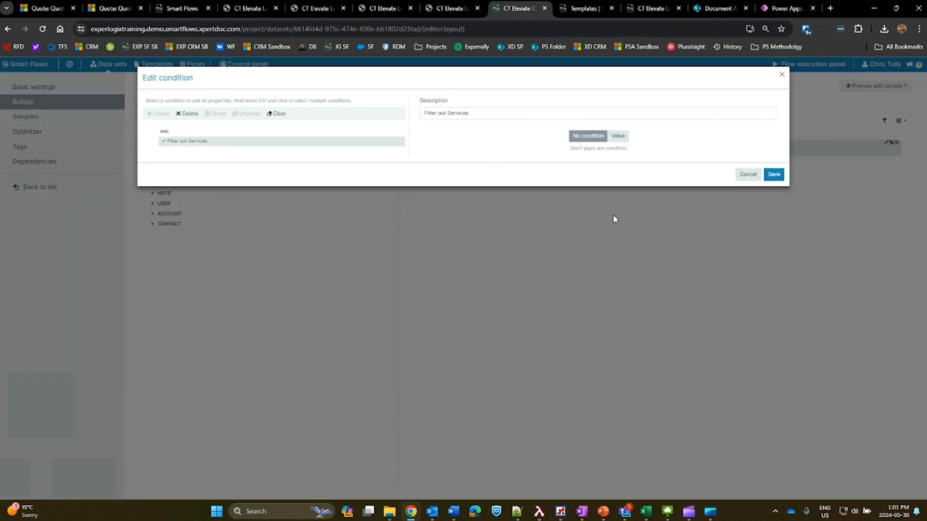
click(618, 136)
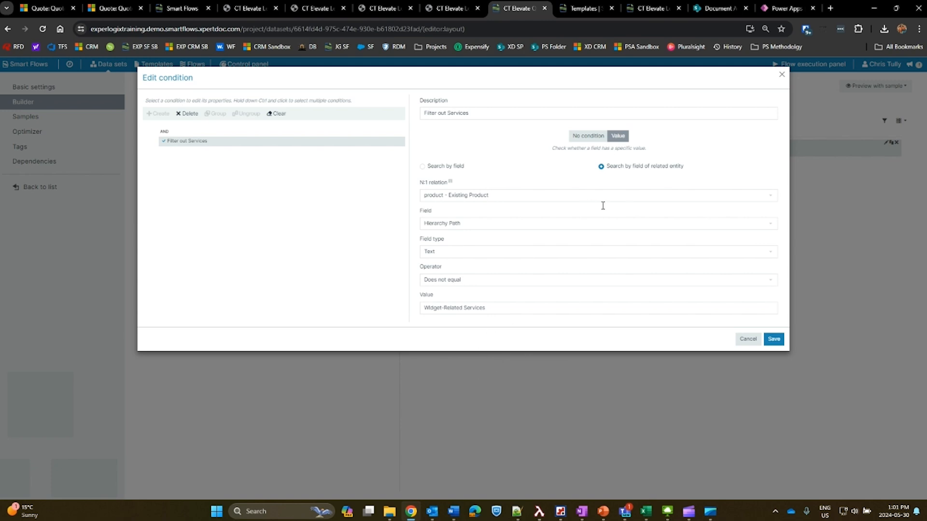
click(774, 339)
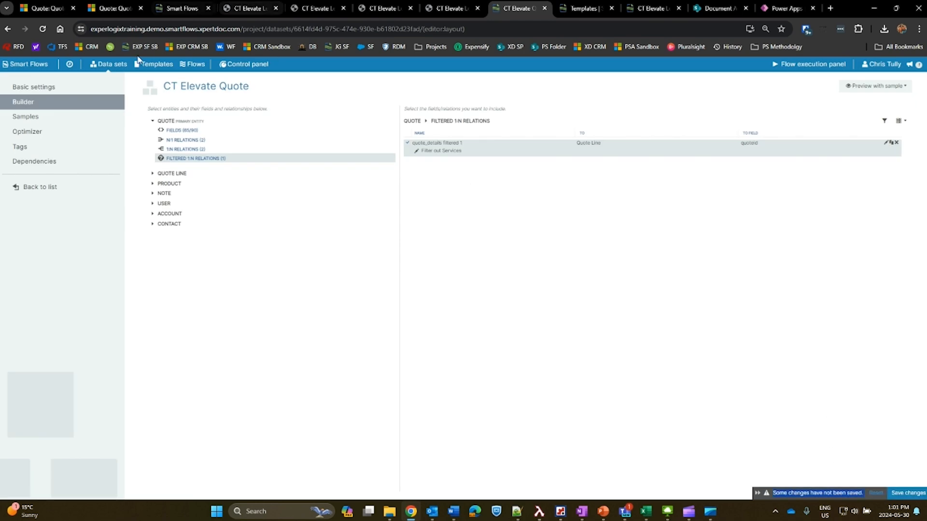
Run the CT Elevate Level 2 Quote flow on the Elevate Widget Quote, and review the pricing table and Product Specifications in the generated PDF.
click(46, 8)
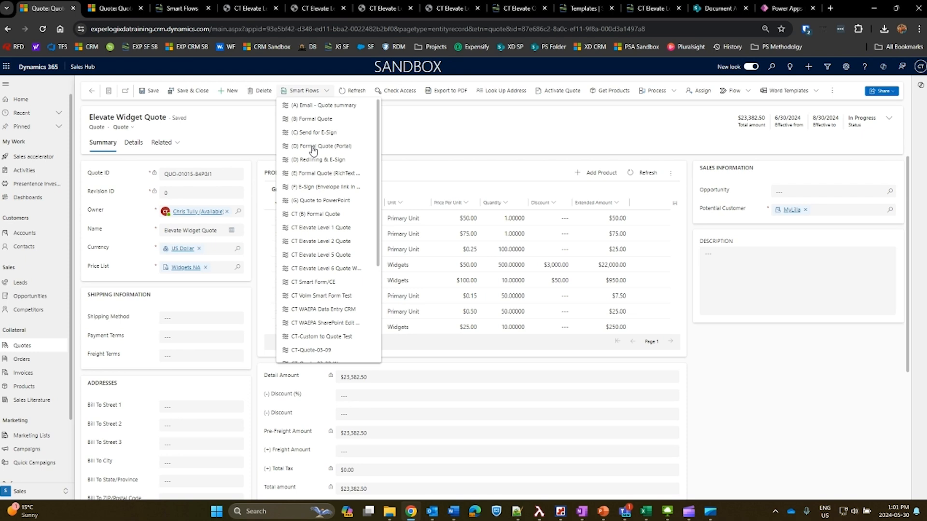
click(317, 295)
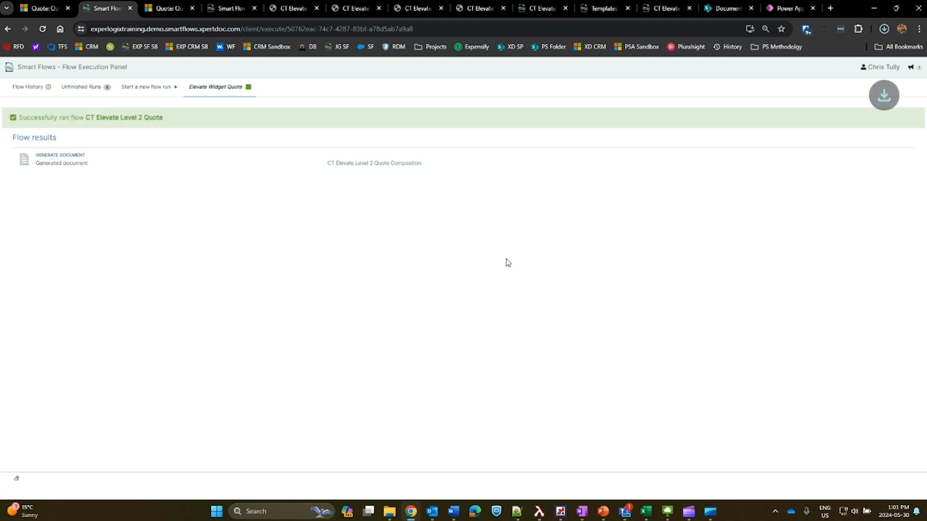
scroll(515, 257, down, 20)
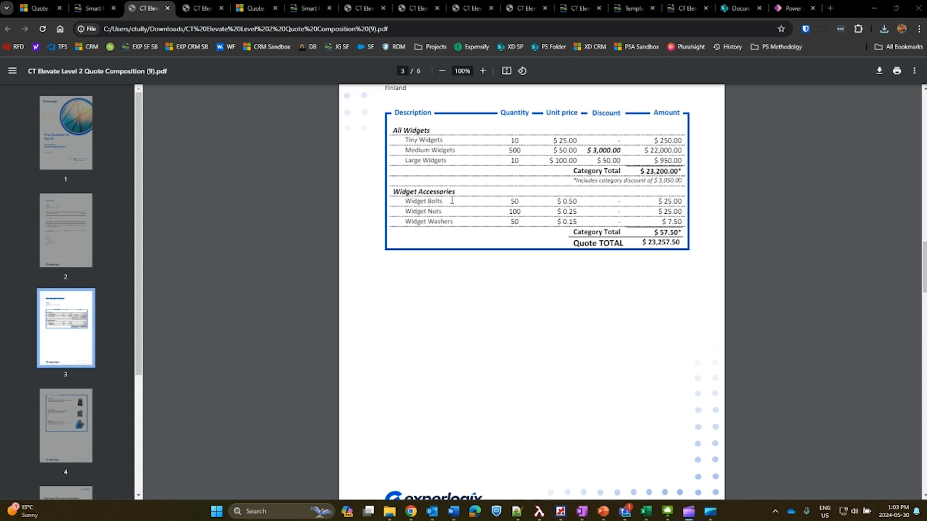
scroll(534, 211, up, 1)
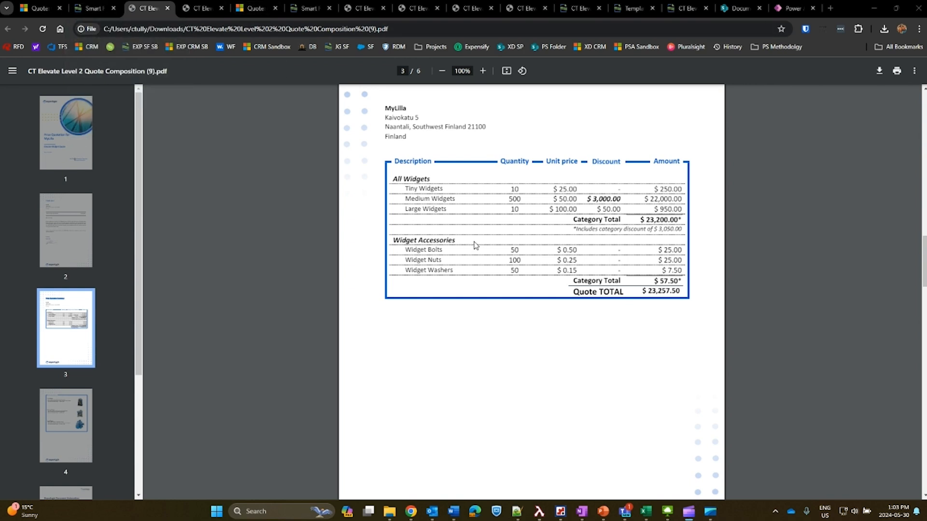
scroll(548, 285, down, 8)
scroll(544, 279, down, 1)
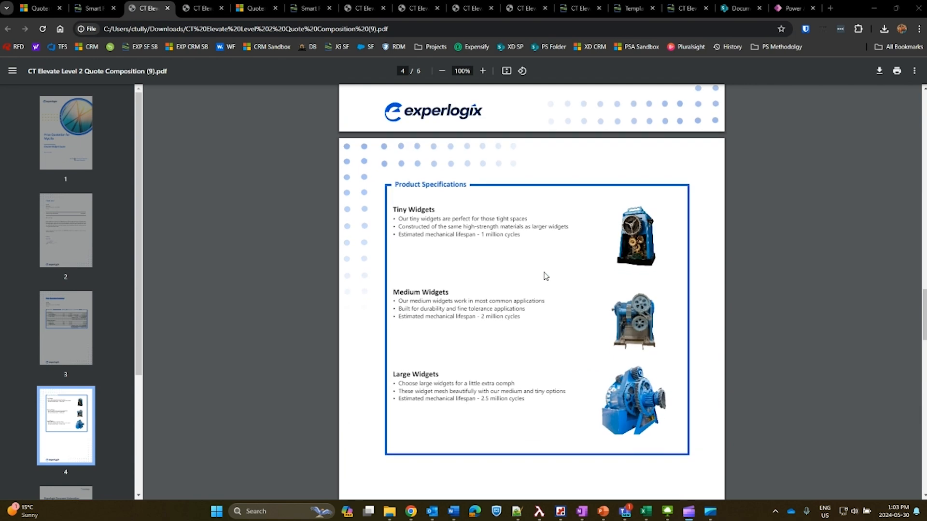
scroll(531, 263, down, 1)
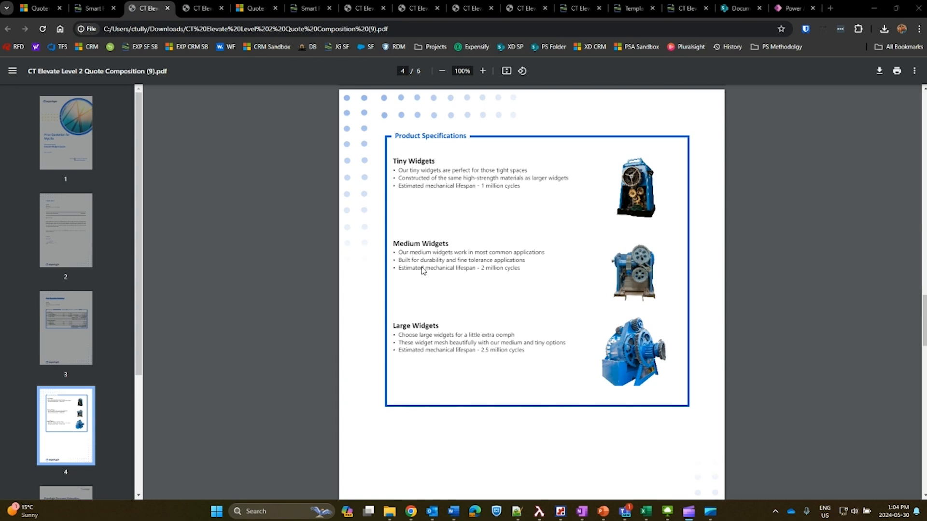
Review the Widget Pic notes and attached images on the Tiny Widgets and Large Widgets products in Dynamics 365.
key(ctrl+1)
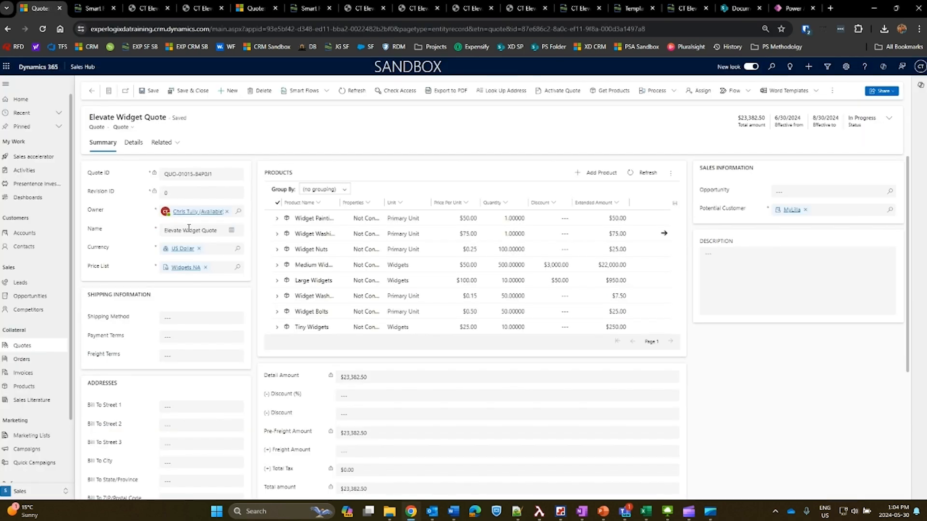
click(25, 387)
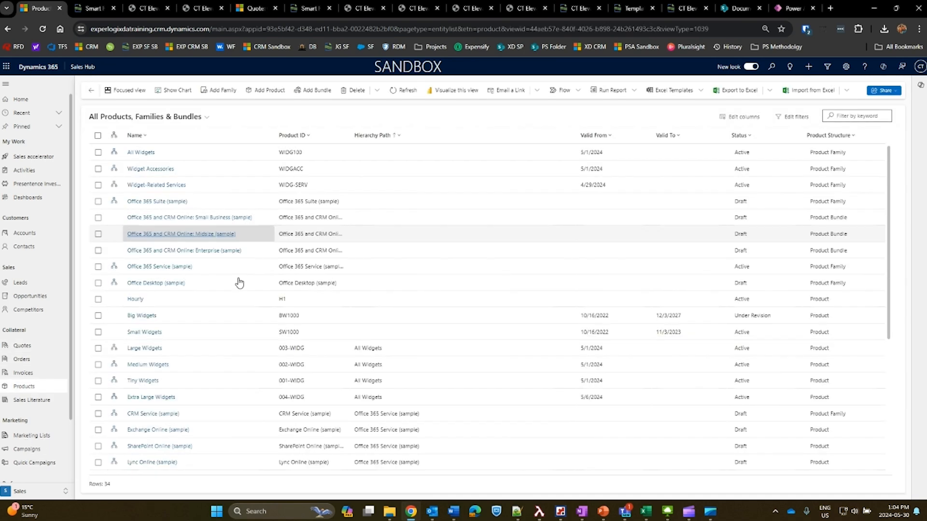
click(143, 381)
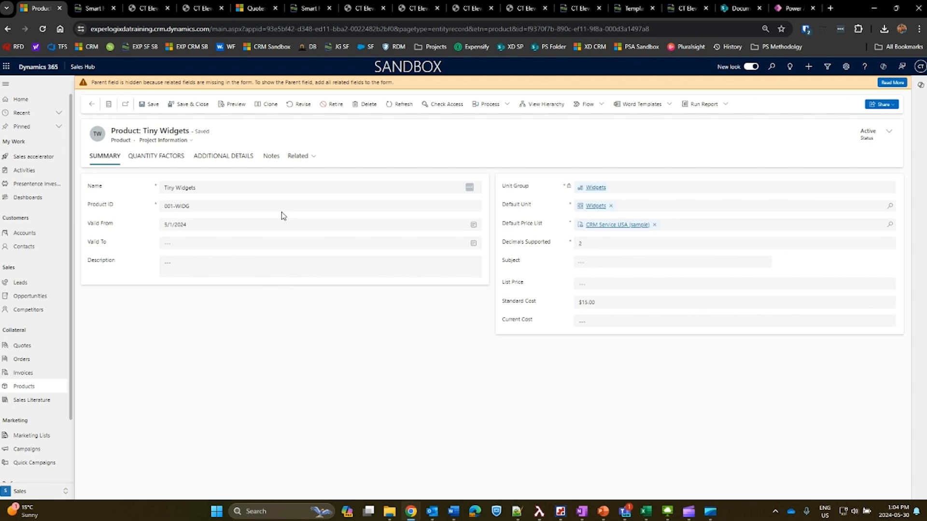
click(271, 156)
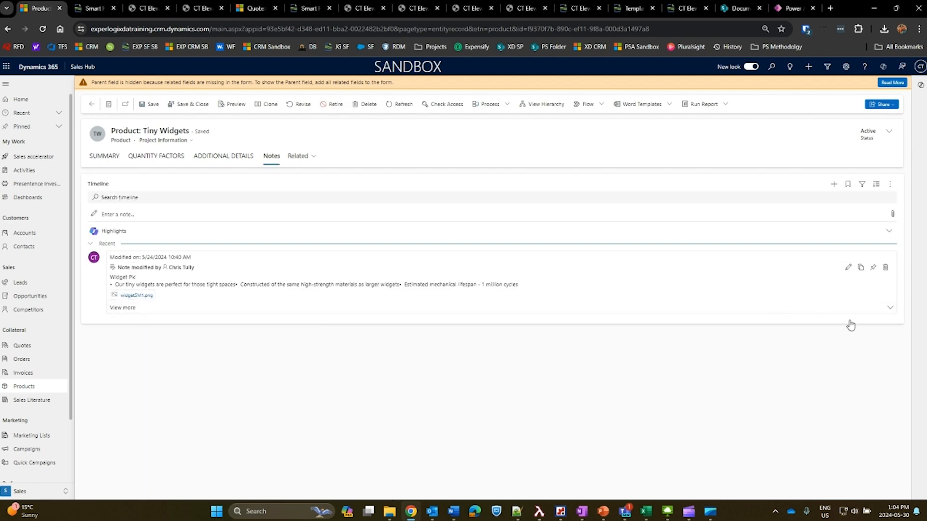
click(848, 267)
drag(222, 360, 111, 383)
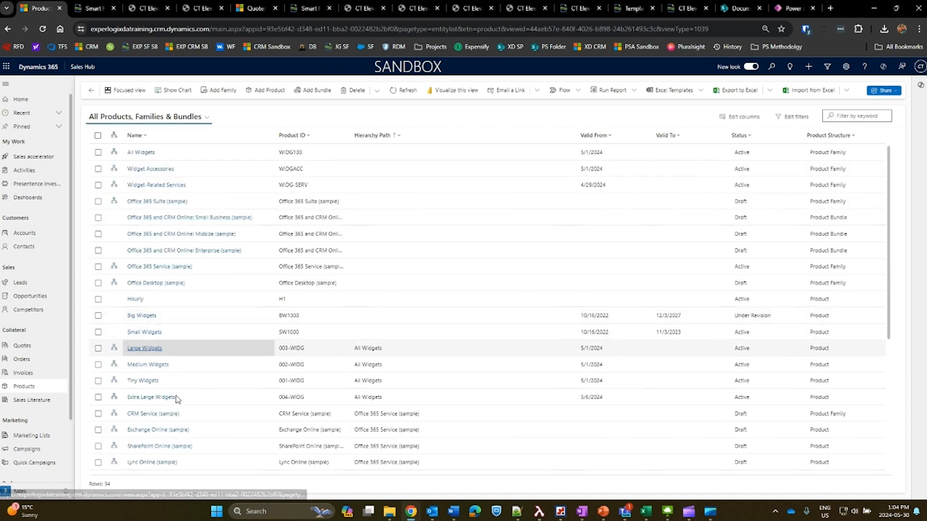
click(144, 406)
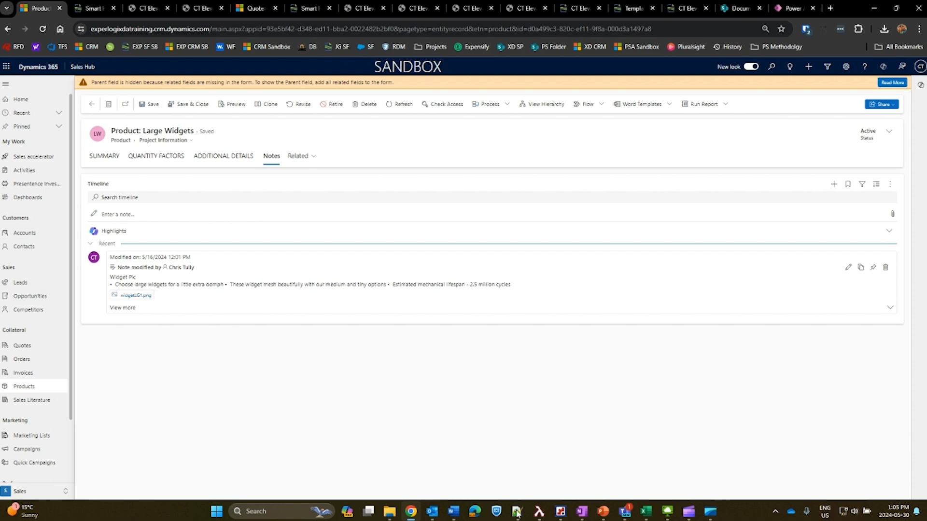
Switch to the Level 3 Quote template in Word and review the FileName condition of the _FilterImages resultset used in Product Specifications.
mouse_move(453, 512)
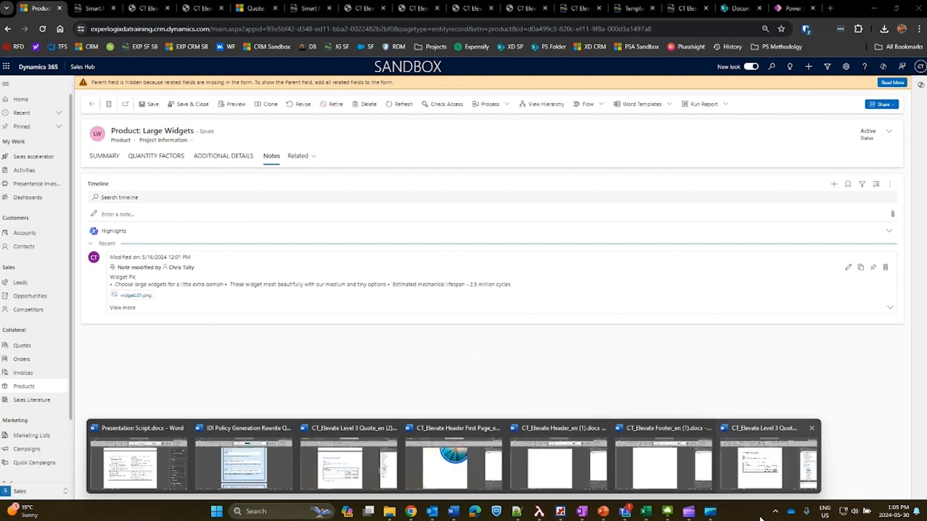
click(768, 456)
scroll(371, 338, down, 5)
scroll(371, 369, down, 8)
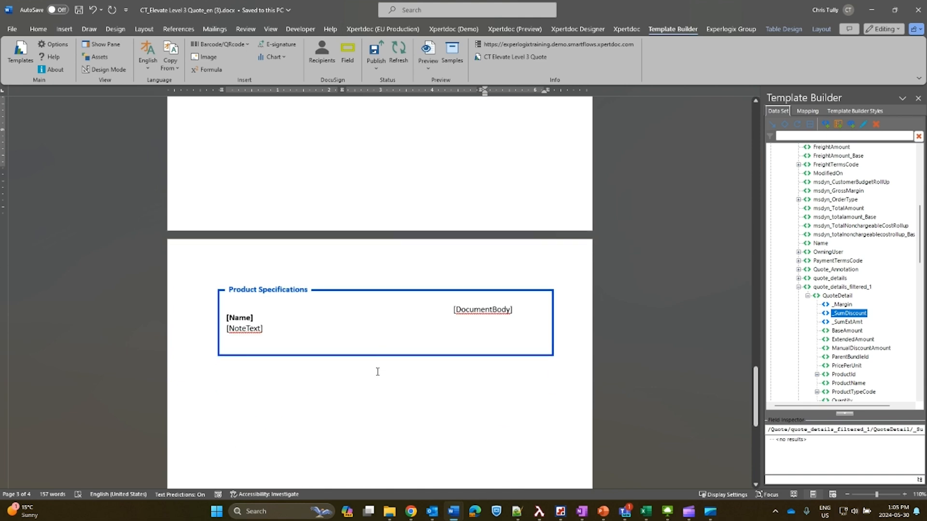
click(329, 263)
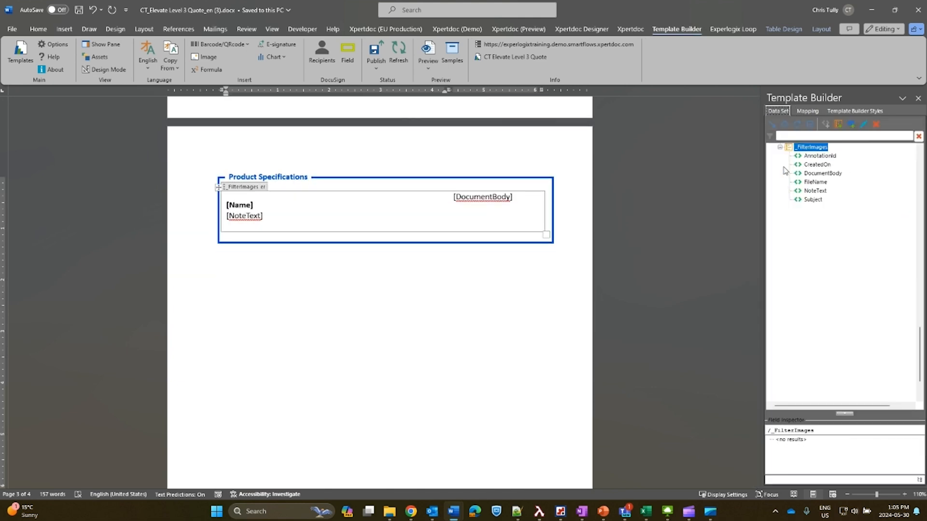
scroll(826, 270, up, 2)
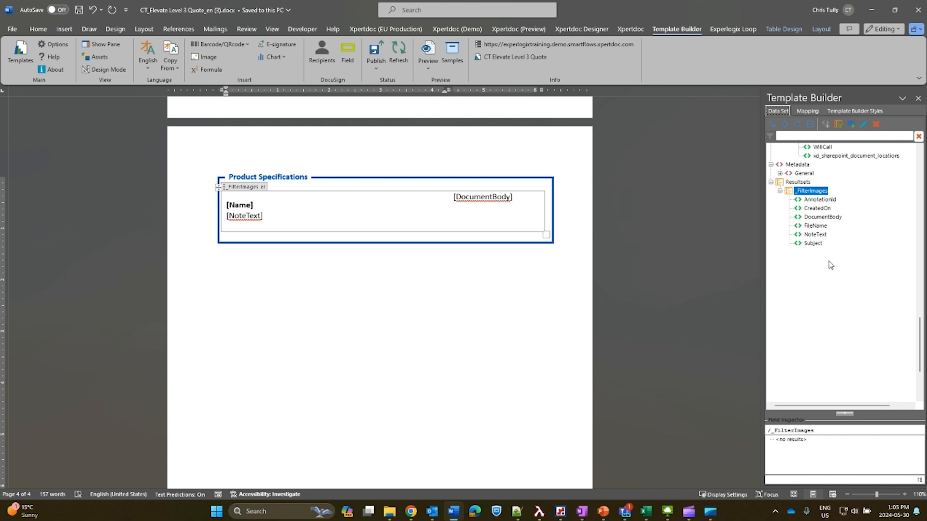
click(863, 124)
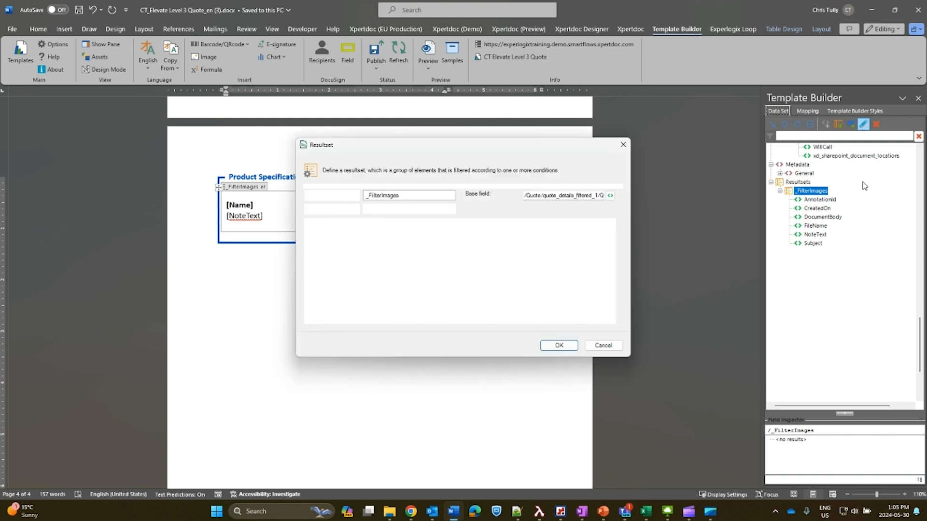
click(340, 305)
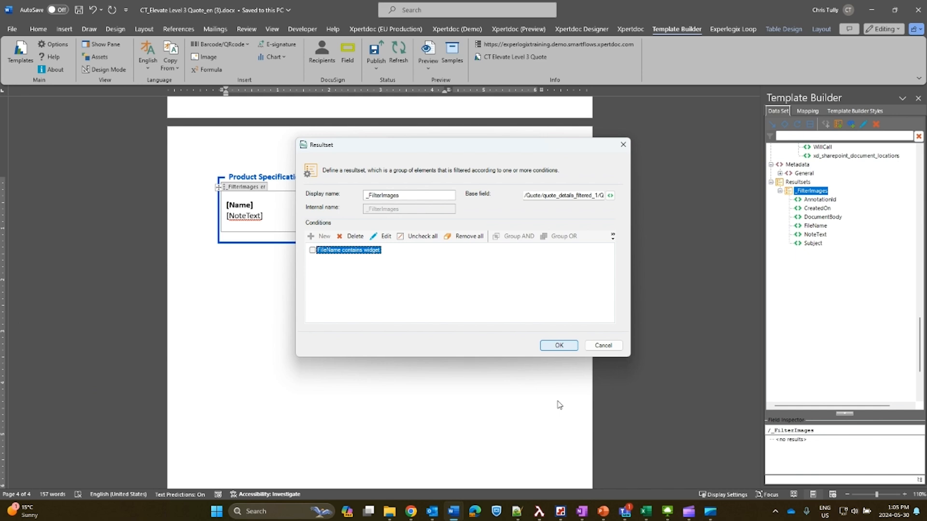
click(558, 346)
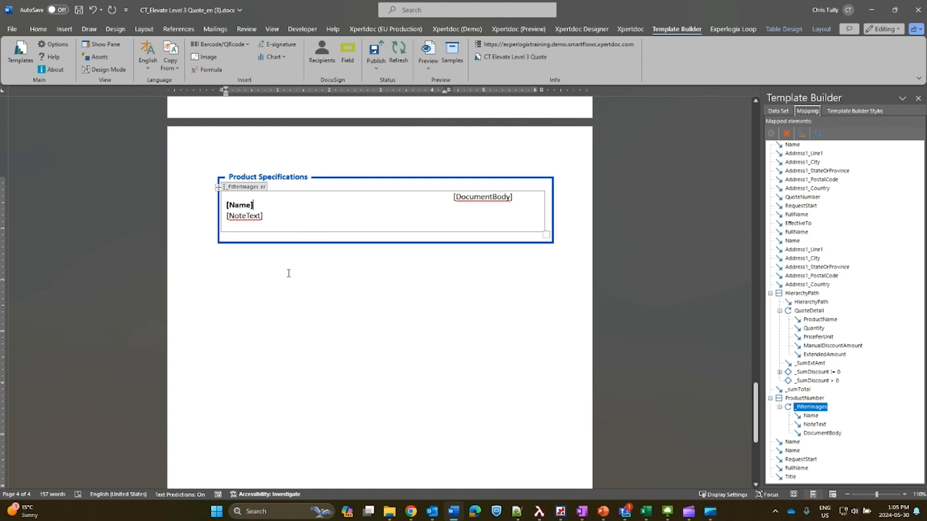
Inspect the repeating _FilterImages block and its NoteText mapping in the Product Specifications table.
click(238, 247)
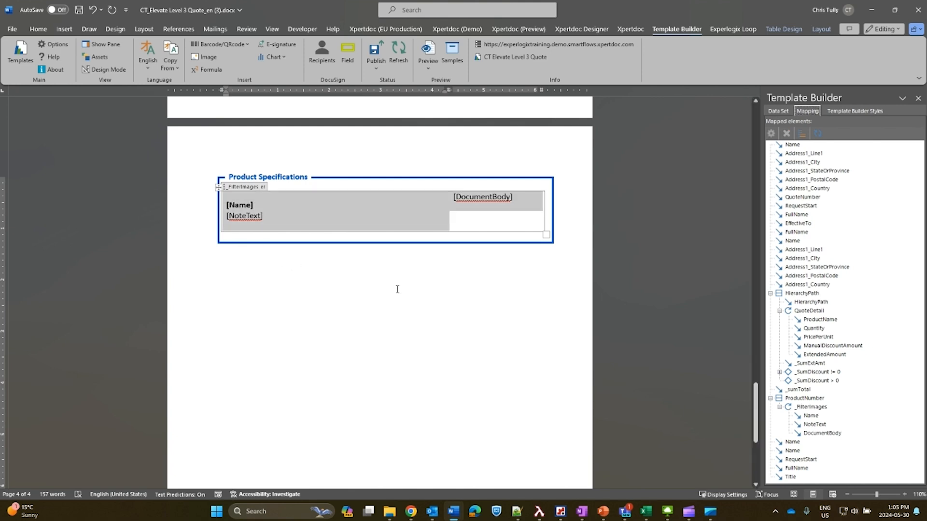
click(305, 264)
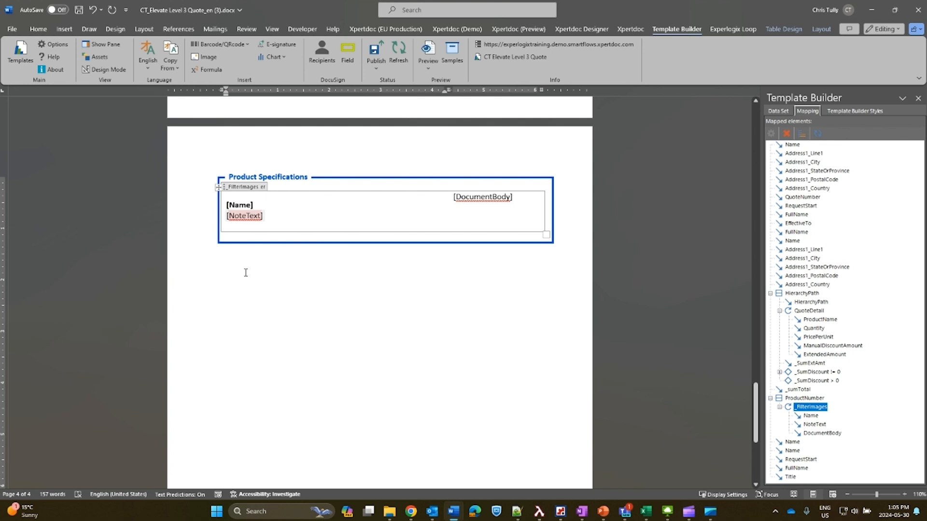
click(247, 216)
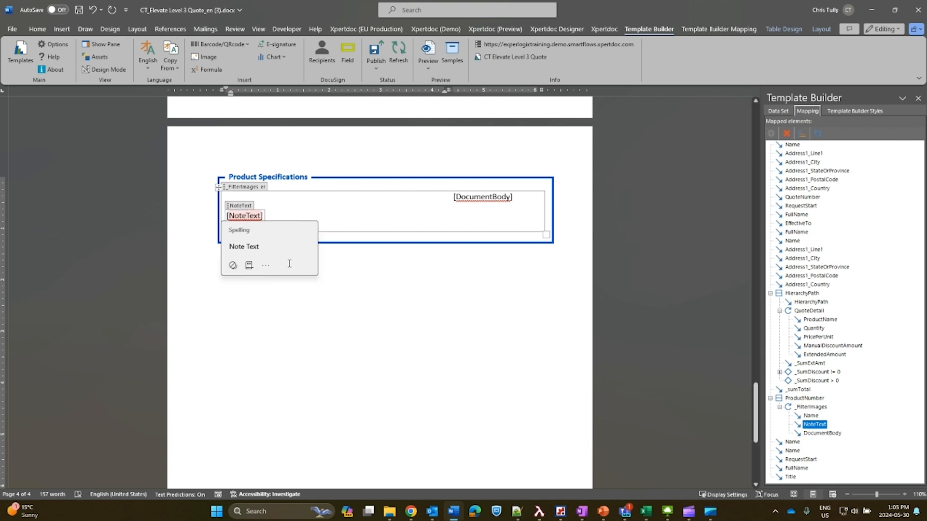
click(327, 264)
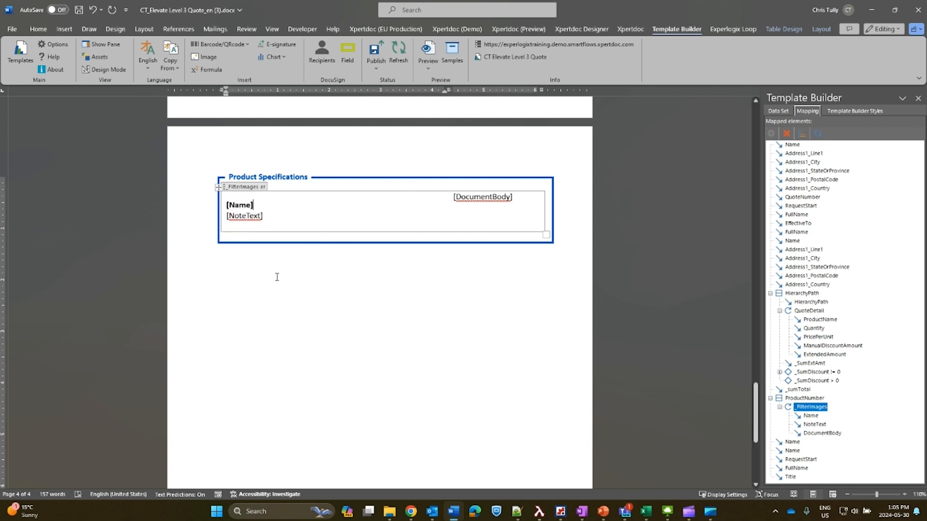
Review the Convert to image formatting of the DocumentBody mapping, and switch back to the Large Widgets product in Chrome.
click(457, 197)
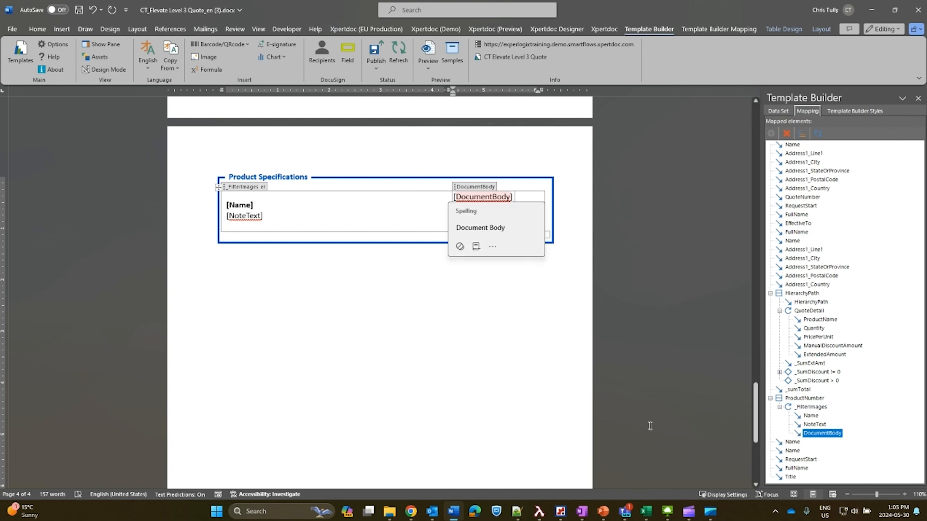
click(554, 420)
click(497, 197)
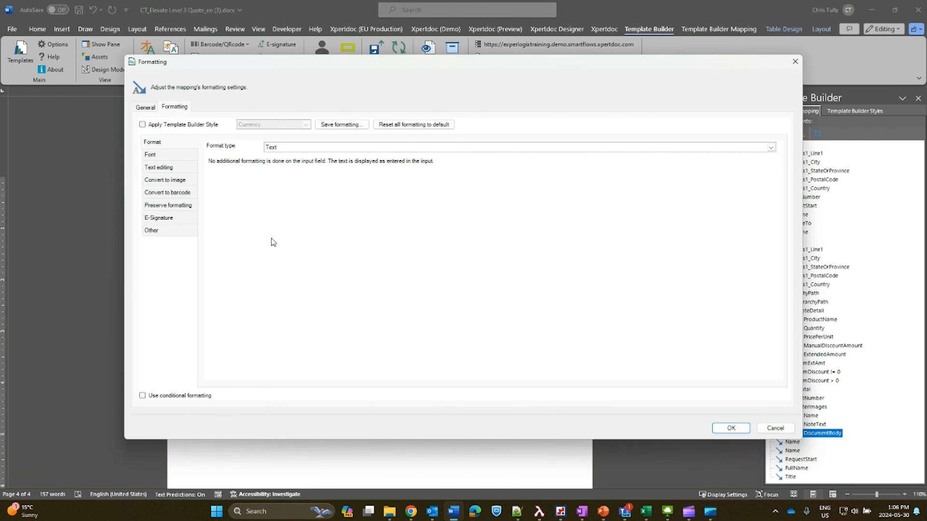
click(166, 237)
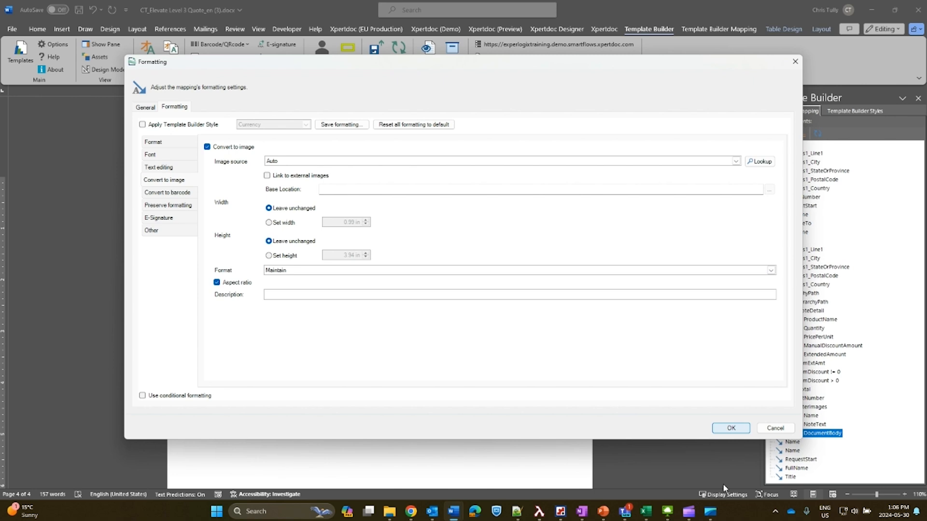
key(Return)
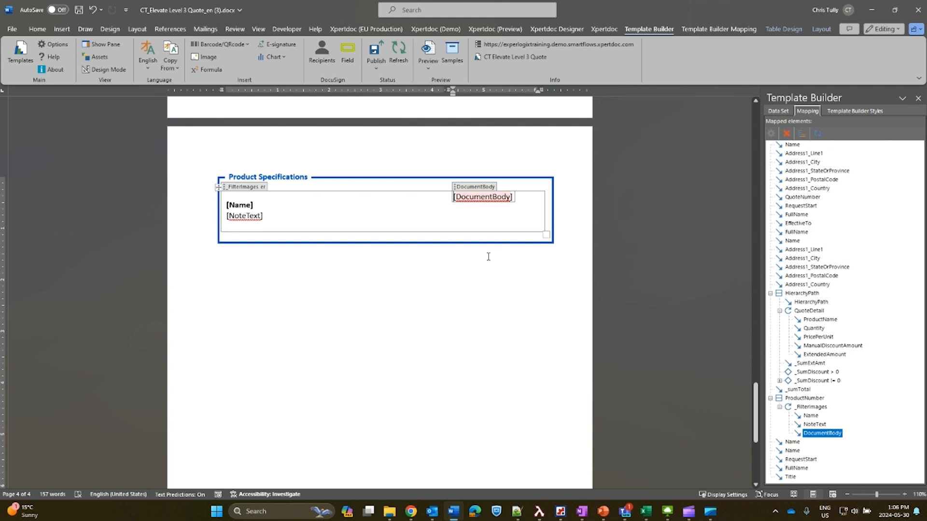
click(320, 441)
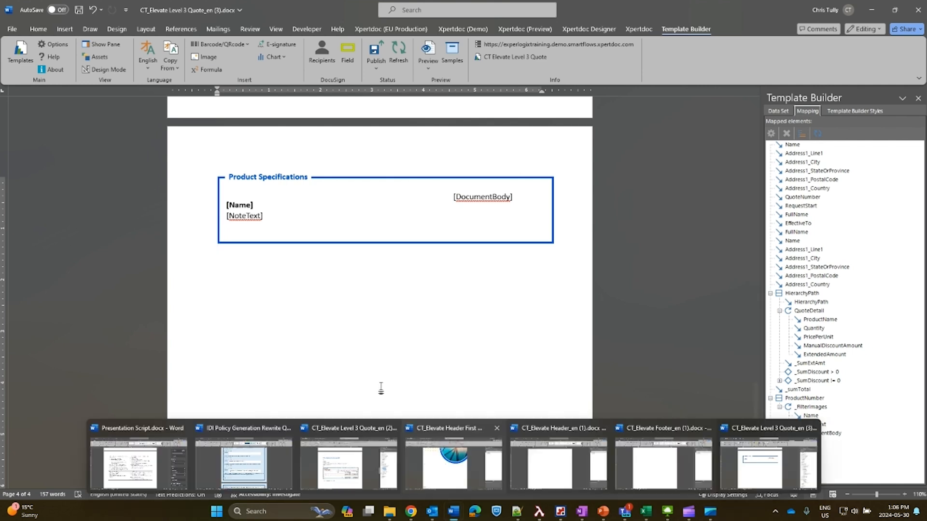
click(411, 512)
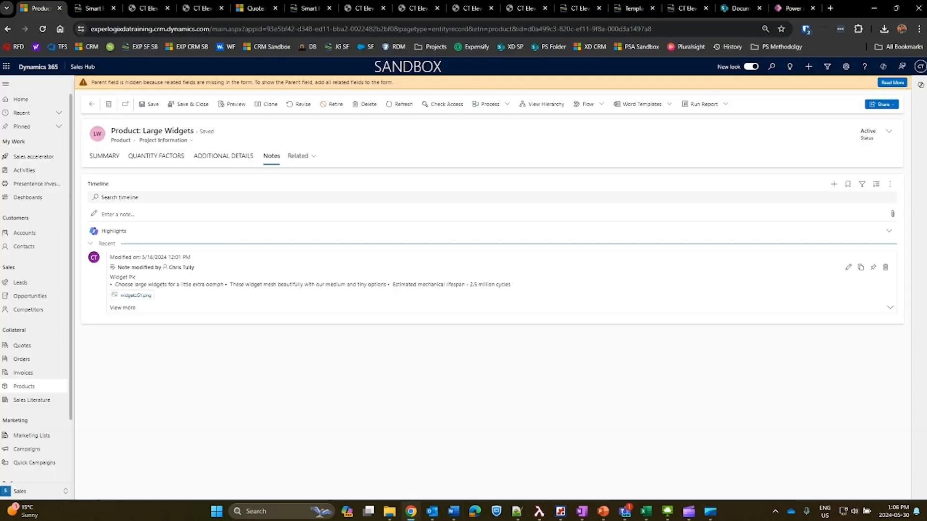
Review the Product Specifications page with widget descriptions and images in the CT Elevate Level 2 Quote Composition PDF.
click(145, 8)
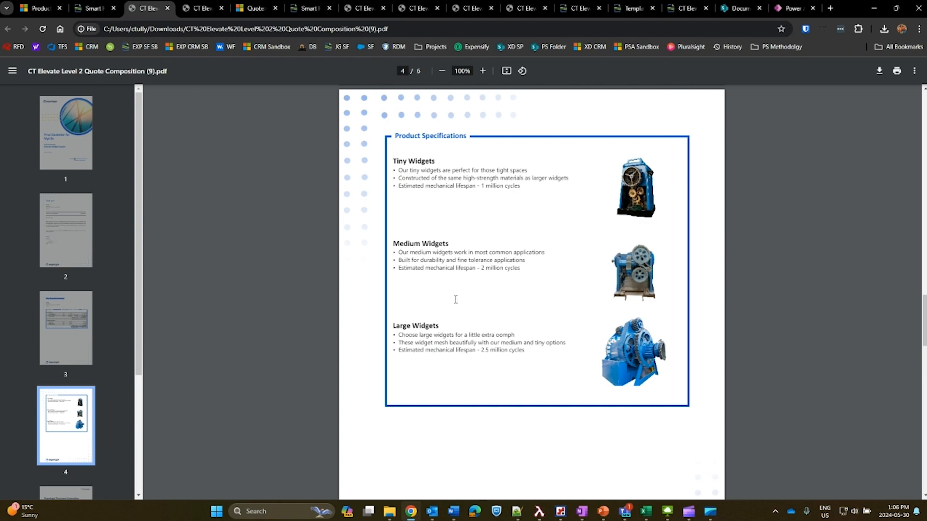
scroll(456, 299, down, 1)
scroll(455, 298, up, 1)
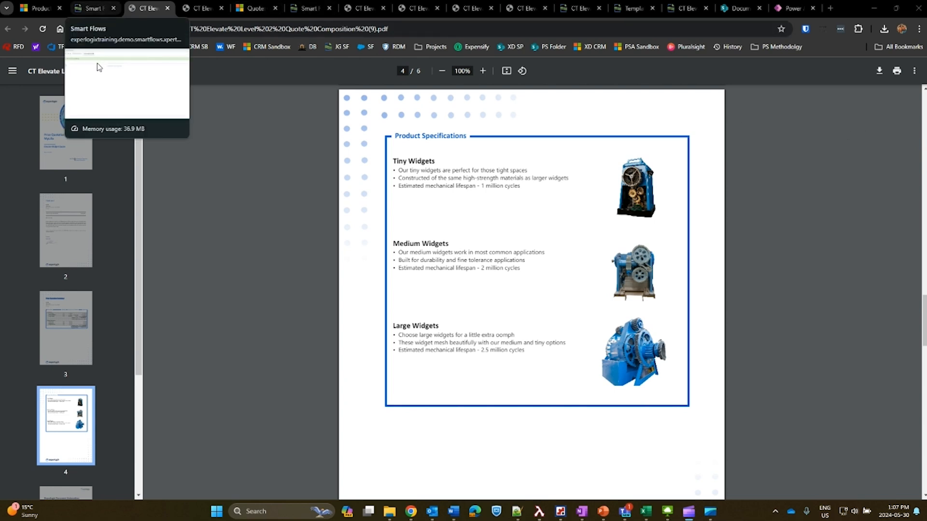
Open the Elevate Widget Quote in Dynamics 365 and run the CT Elevate Level 5 Quote flow on it without e-signature.
click(95, 9)
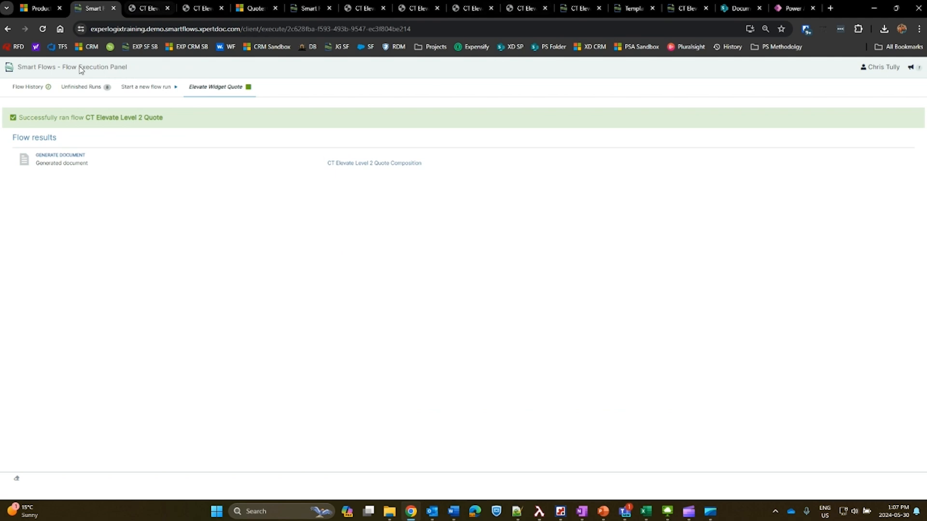
click(41, 8)
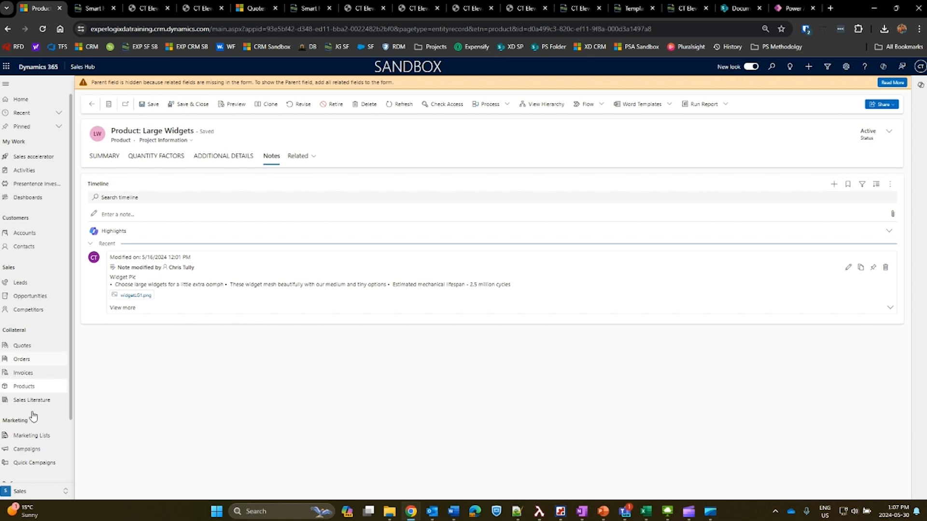
click(24, 346)
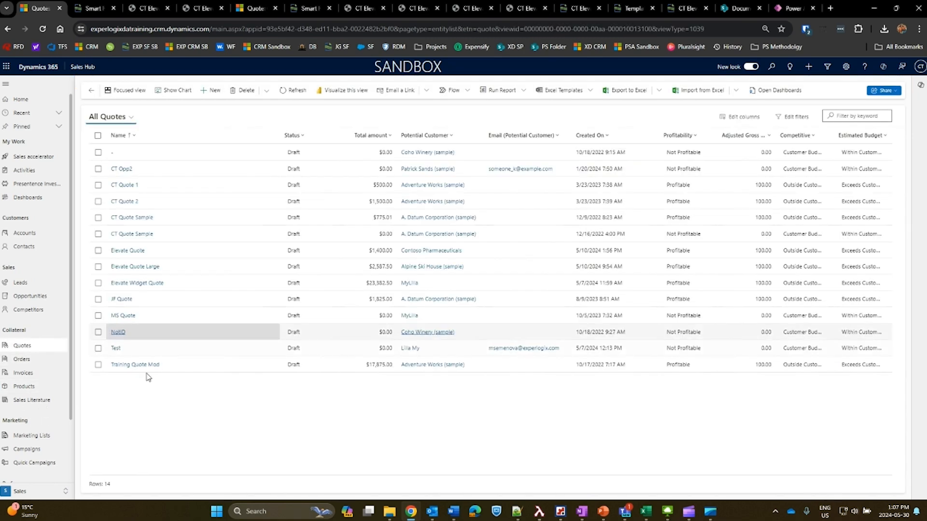
click(158, 344)
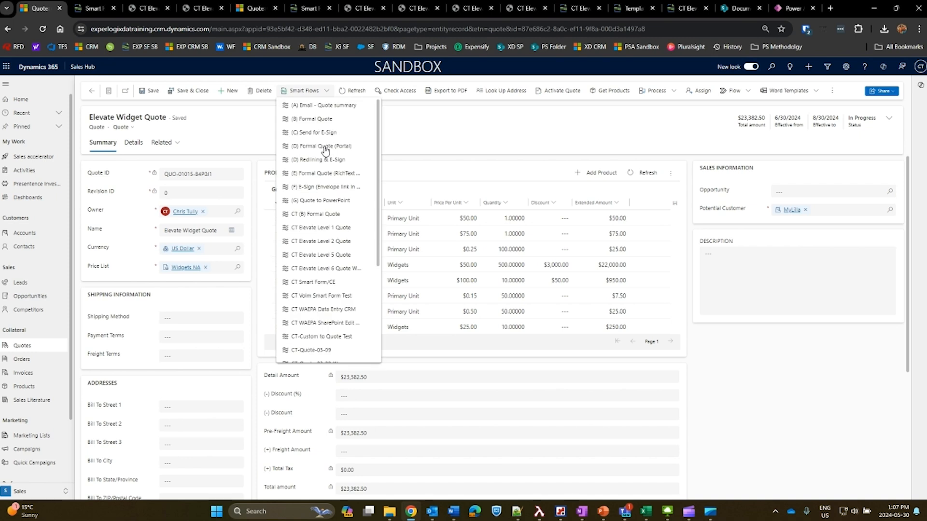
click(321, 312)
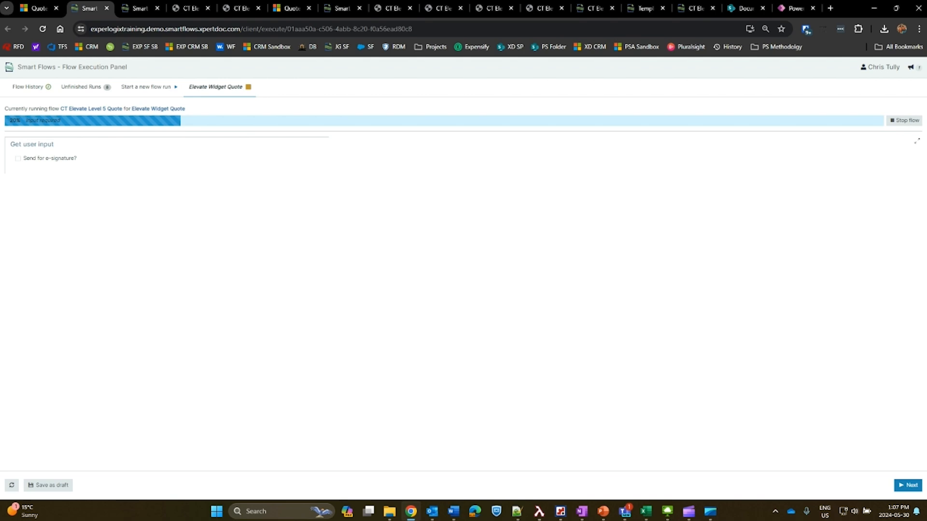
click(908, 486)
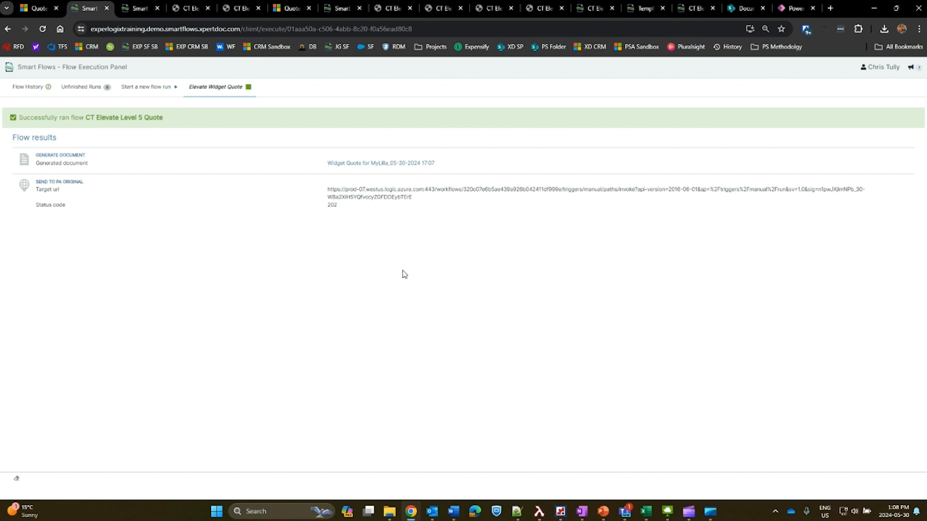
Open the CT Elevate Level 5 Quote flow in Smart Flows and review the settings of its If e-sig condition.
click(695, 8)
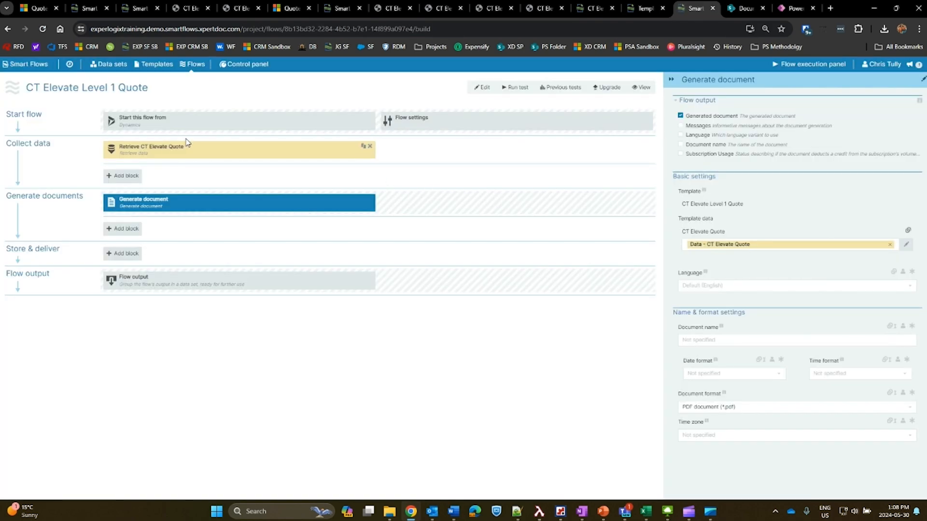
click(192, 64)
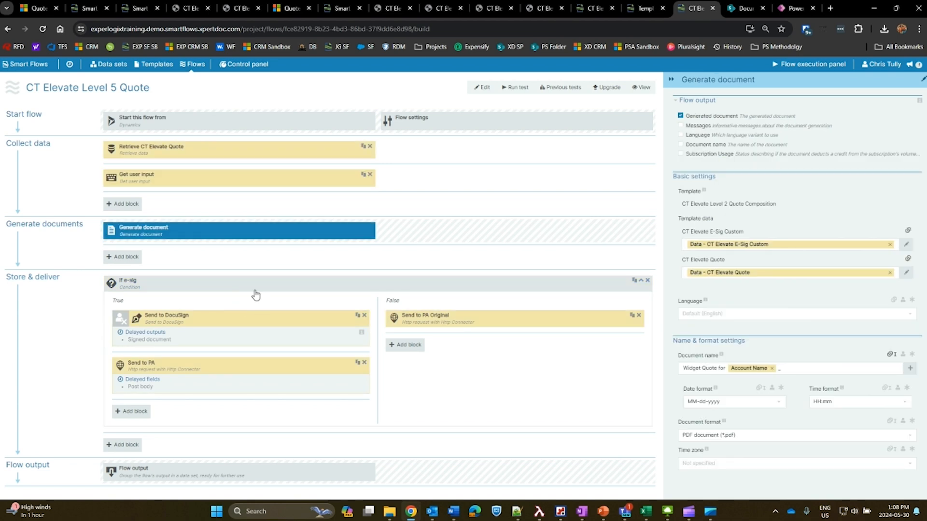
click(225, 346)
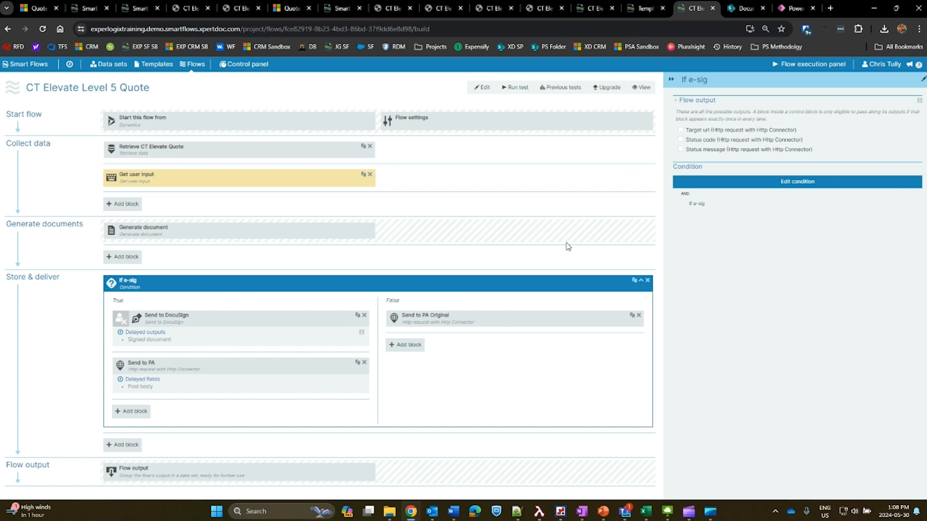
click(767, 182)
click(300, 141)
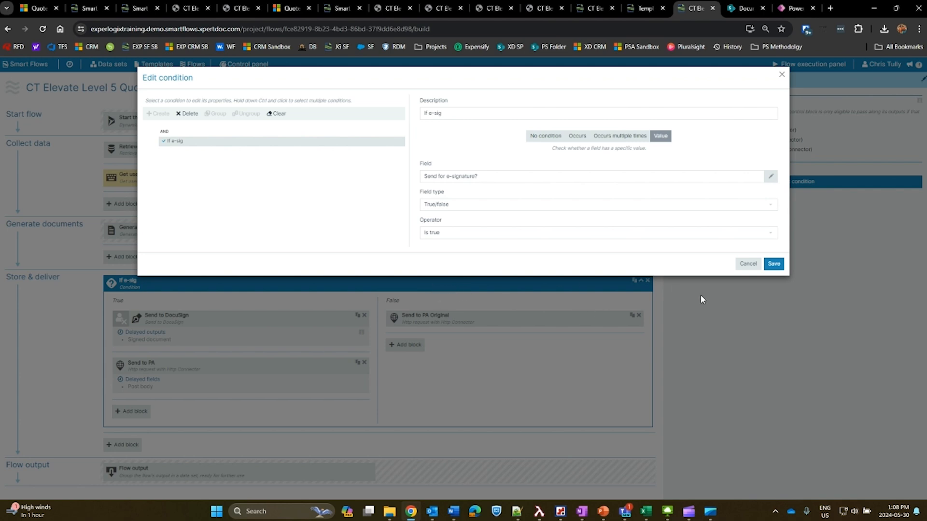
click(749, 321)
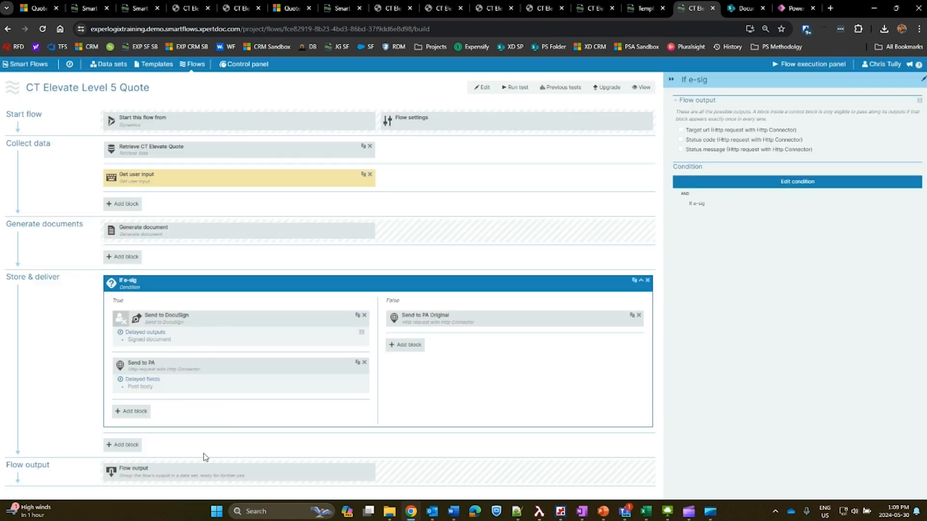
Compare the post body settings of the Send to PA and Send to PA Original HTTP request blocks.
click(202, 384)
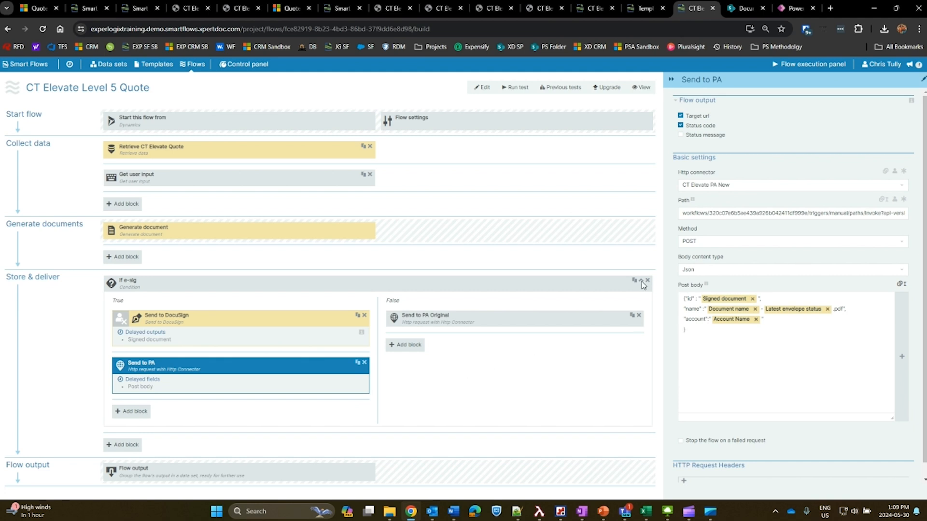
click(485, 377)
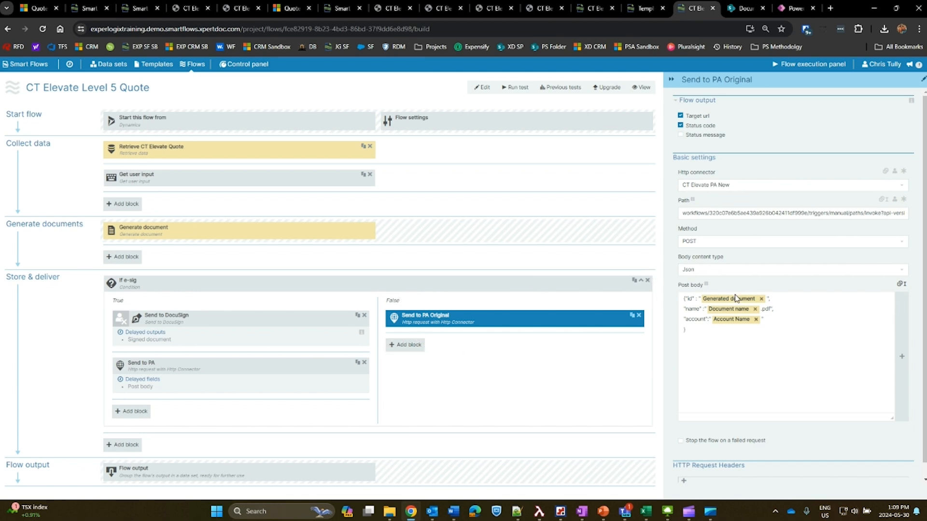
Switch to Power Apps and open the Elevate Flow Final WIP cloud flow in its editor to view the actions.
click(795, 8)
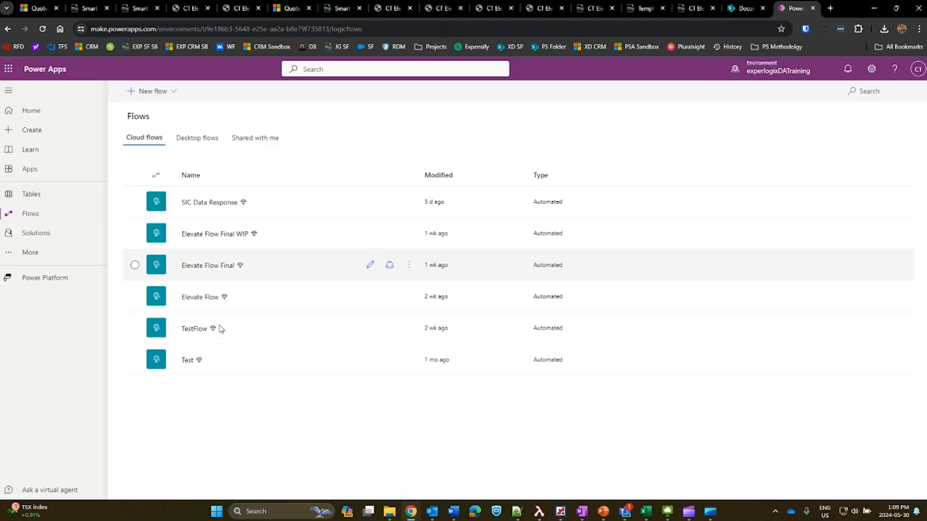
click(409, 233)
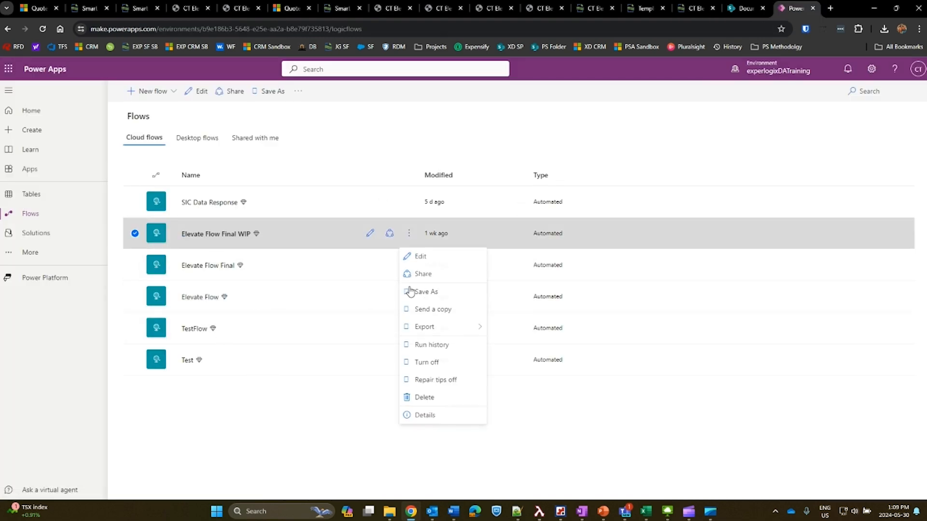
click(422, 257)
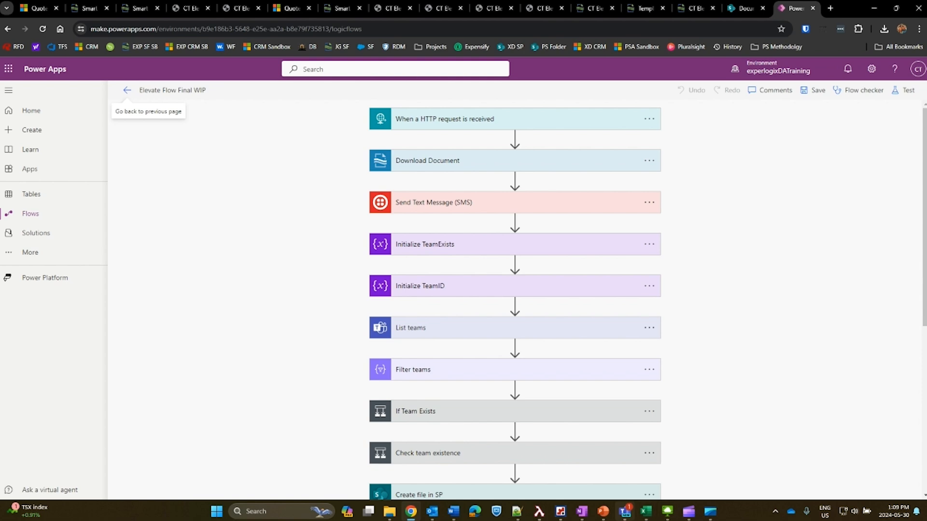
Switch to Teams and open the latest quote link in MyLilla Pre Sales Team's Quote Discussion channel, reviewing the PDF through the price summary.
click(625, 512)
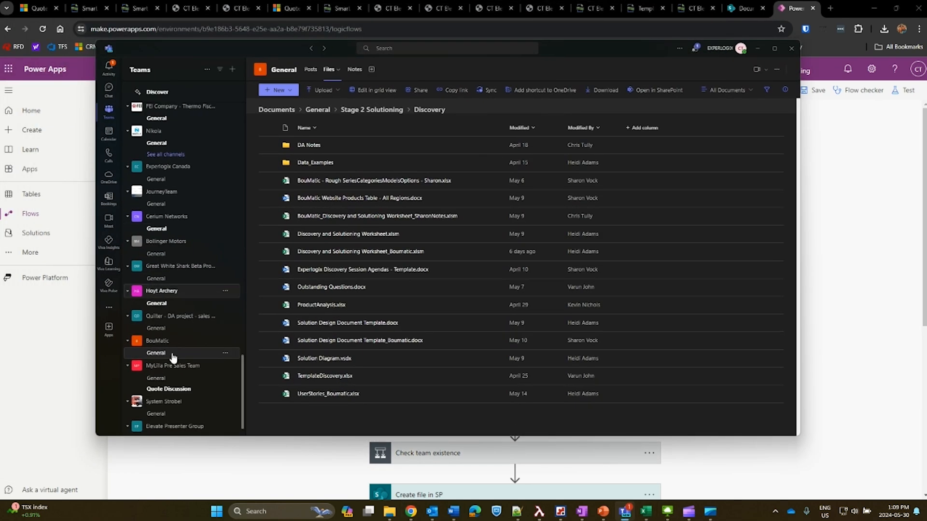
scroll(173, 357, down, 1)
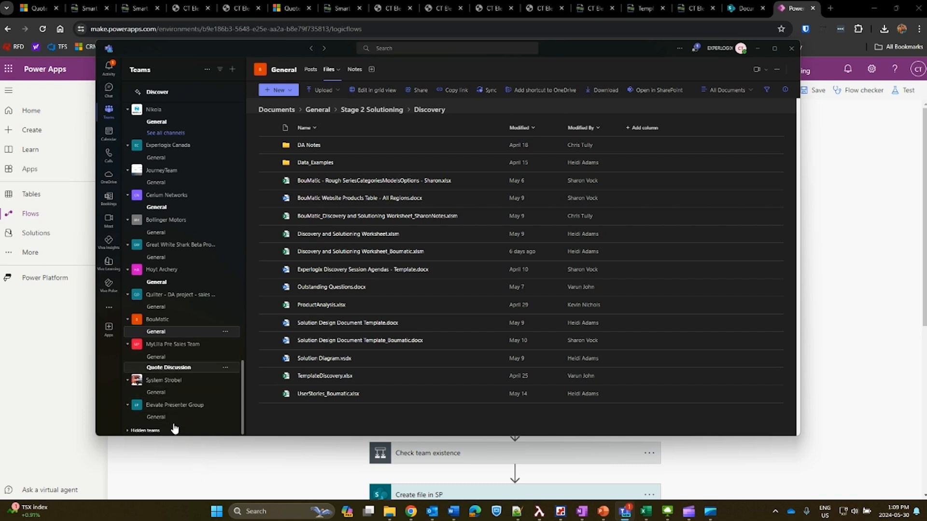
click(168, 368)
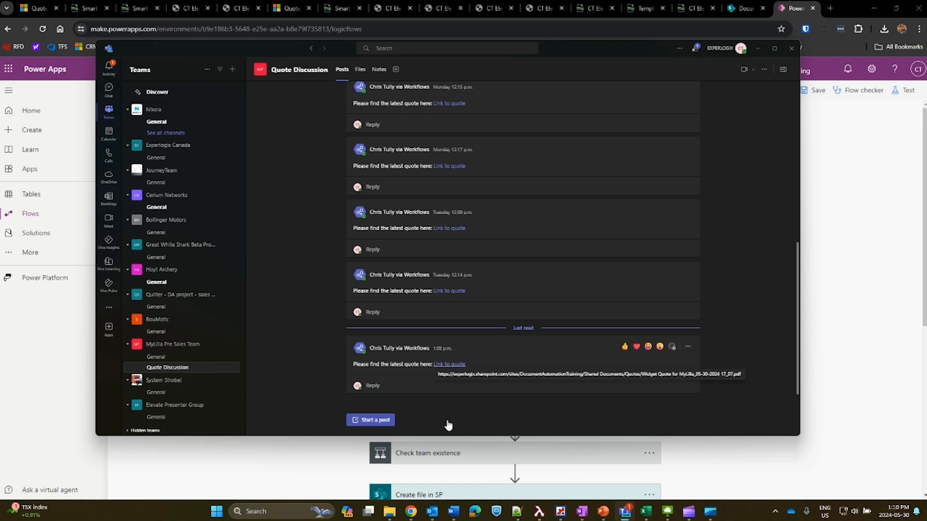
click(449, 364)
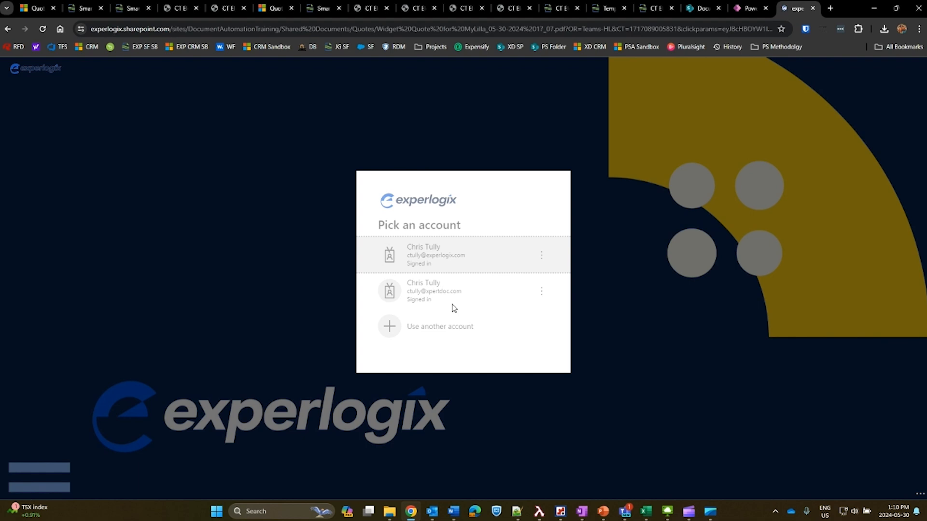
scroll(500, 331, down, 18)
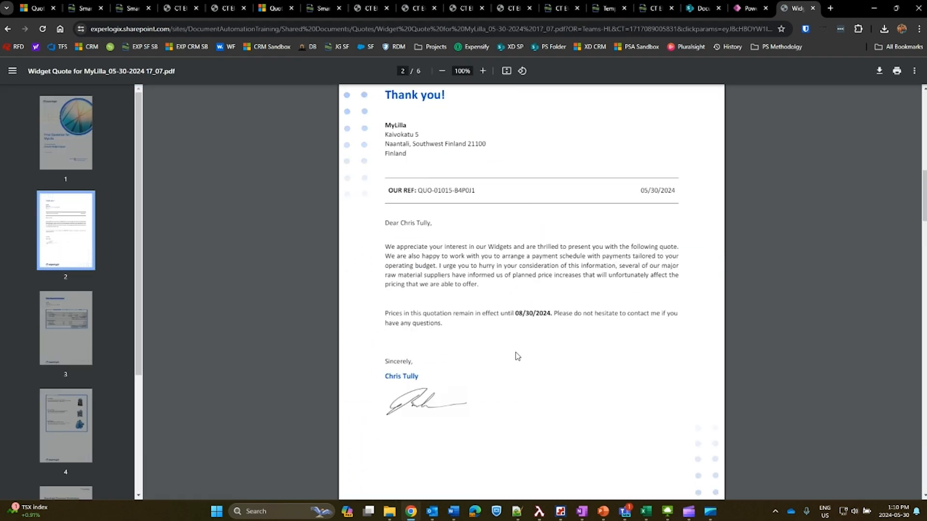
scroll(506, 334, down, 4)
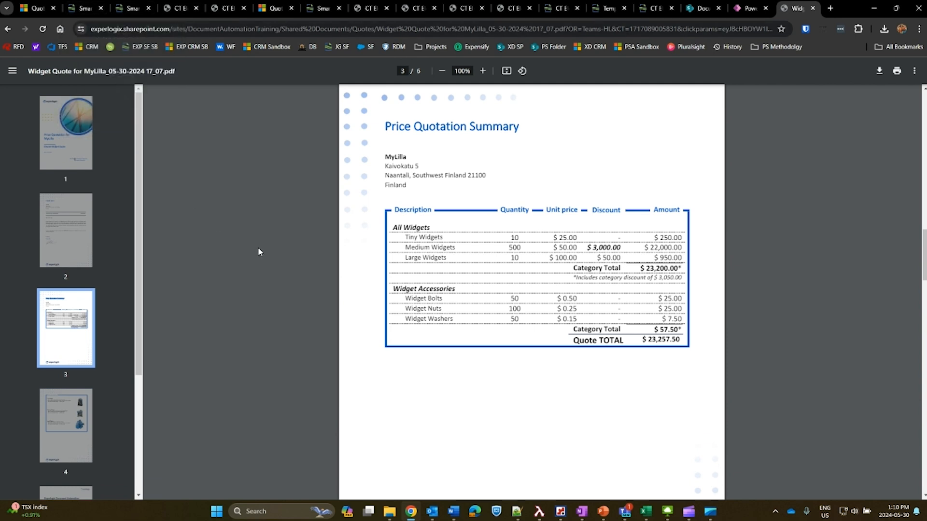
Return to the Elevate Widget Quote and run the CT Elevate Level 5 Quote flow with Send for e-signature enabled.
click(36, 8)
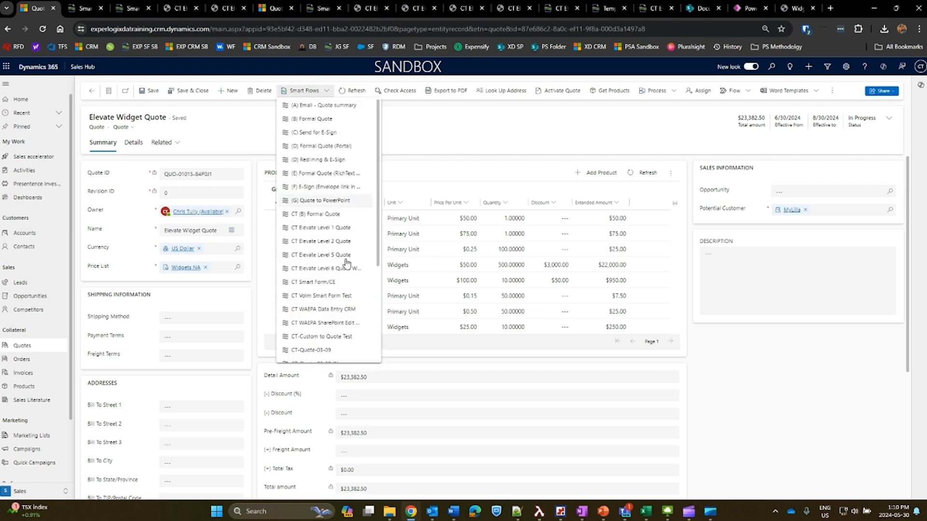
click(343, 314)
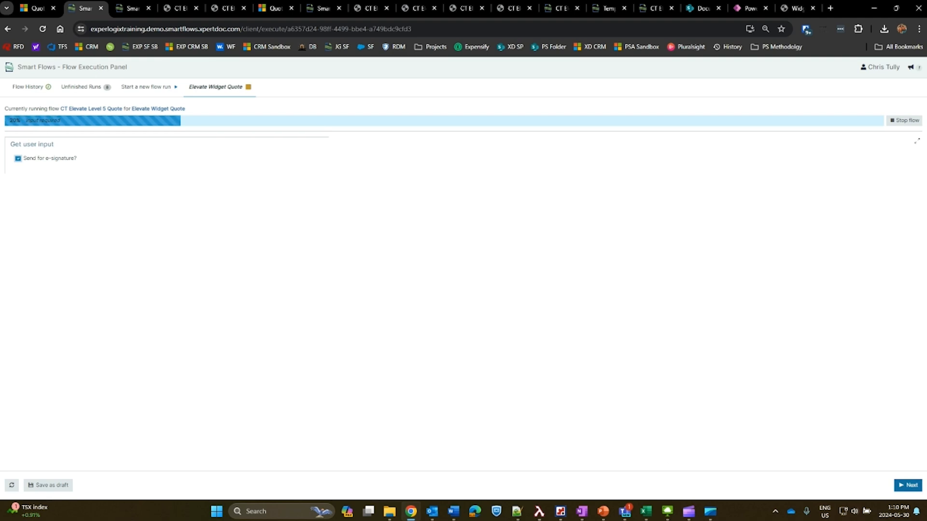
click(907, 485)
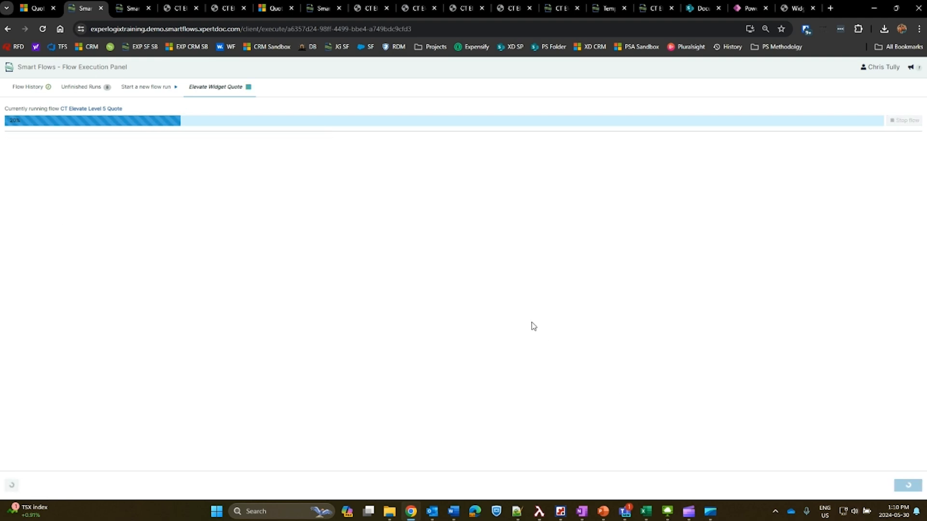
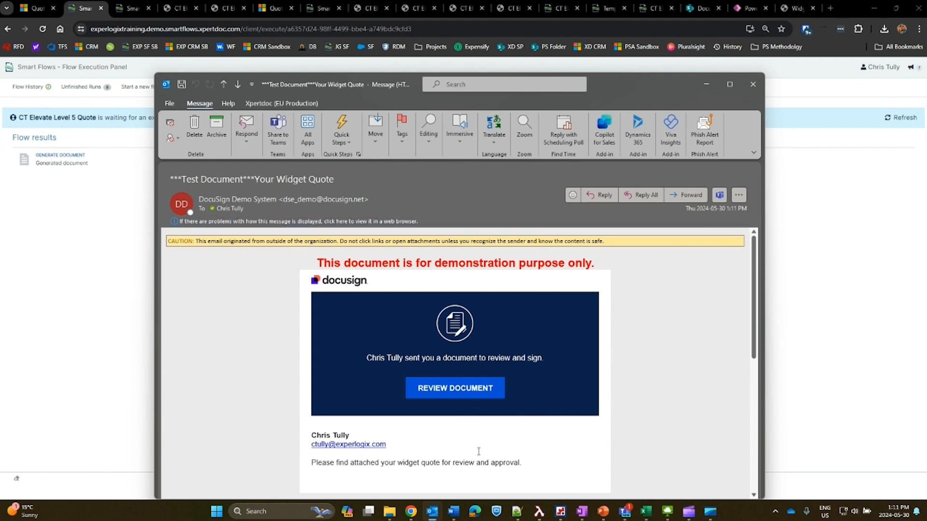
Open the widget quote from the DocuSign email for review and read through its pages to the end.
scroll(442, 451, down, 1)
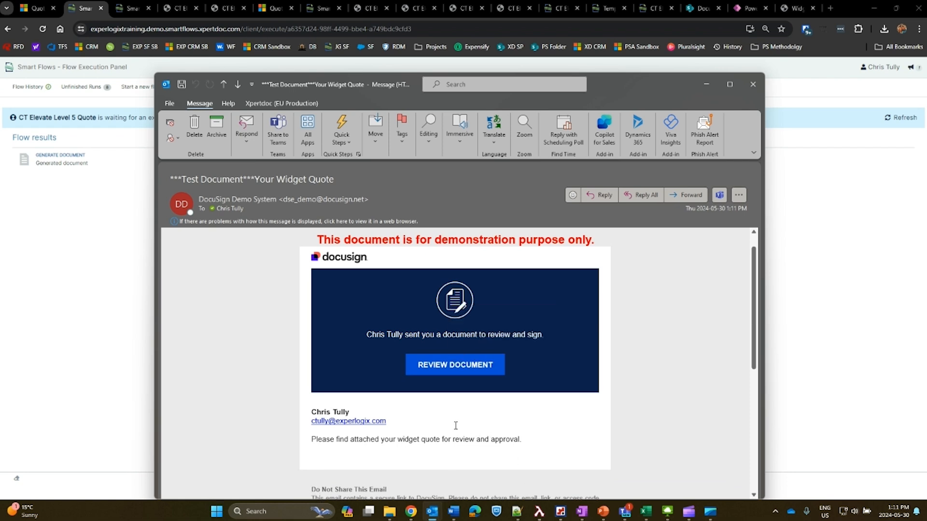
click(455, 366)
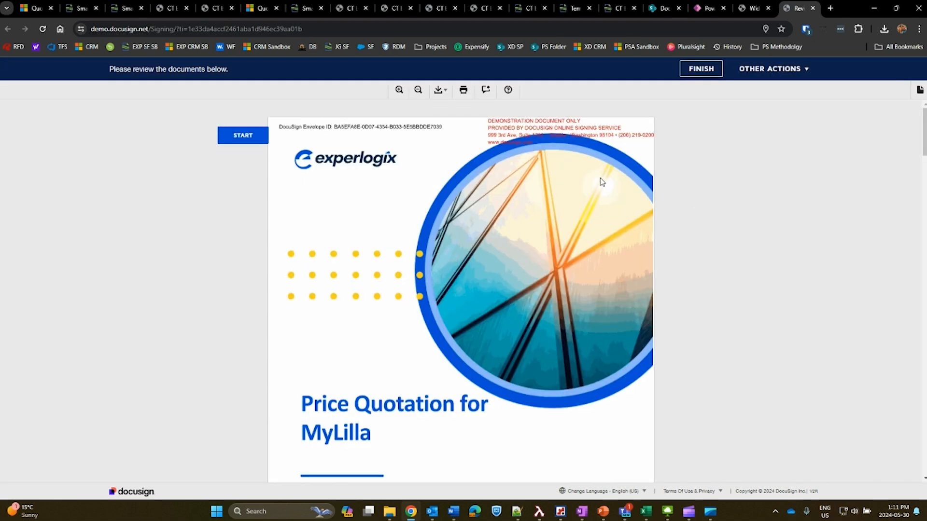
scroll(419, 229, down, 10)
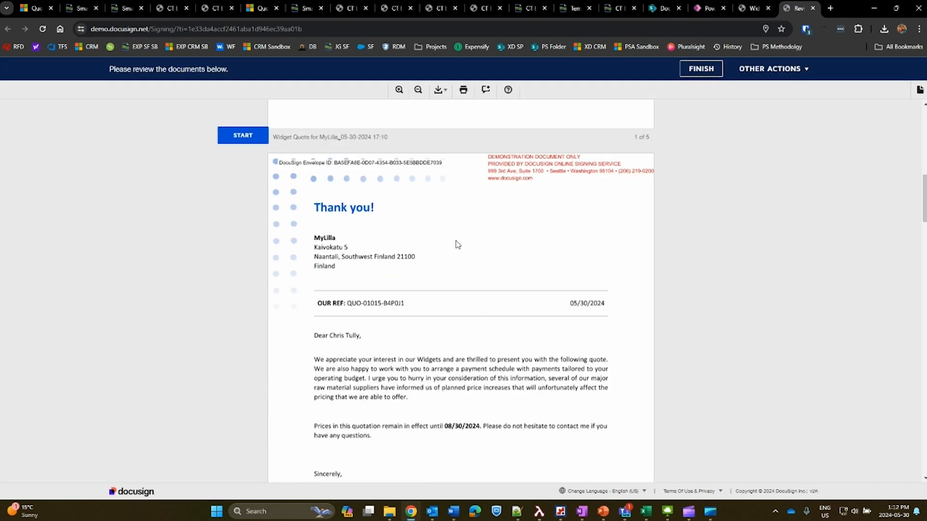
scroll(468, 236, down, 10)
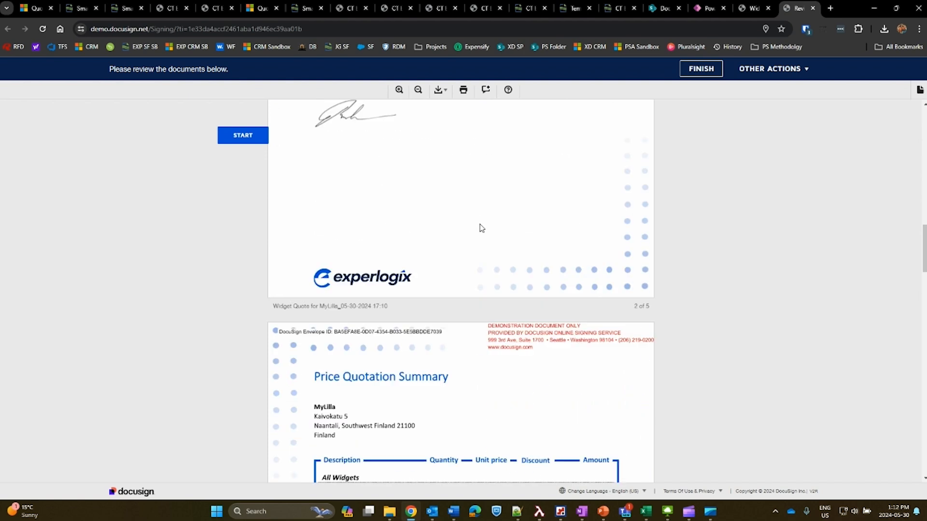
scroll(498, 295, down, 15)
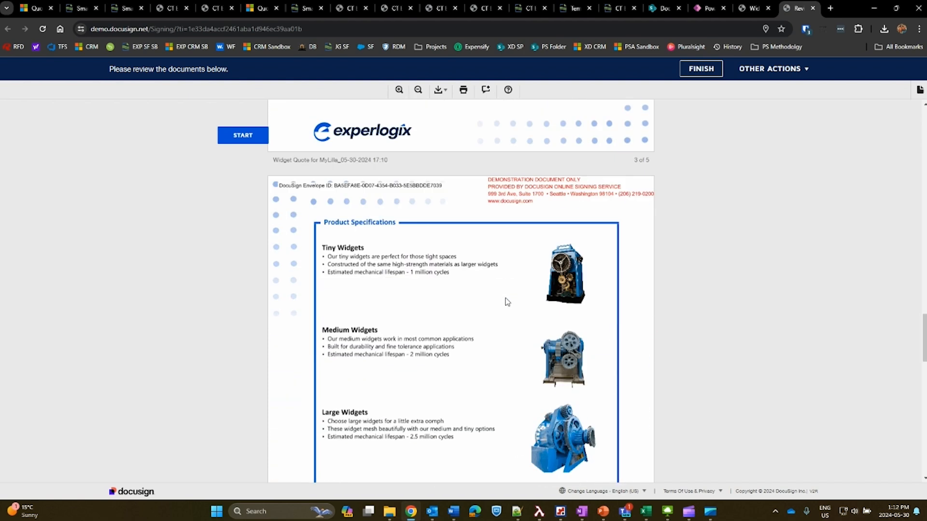
scroll(530, 305, down, 10)
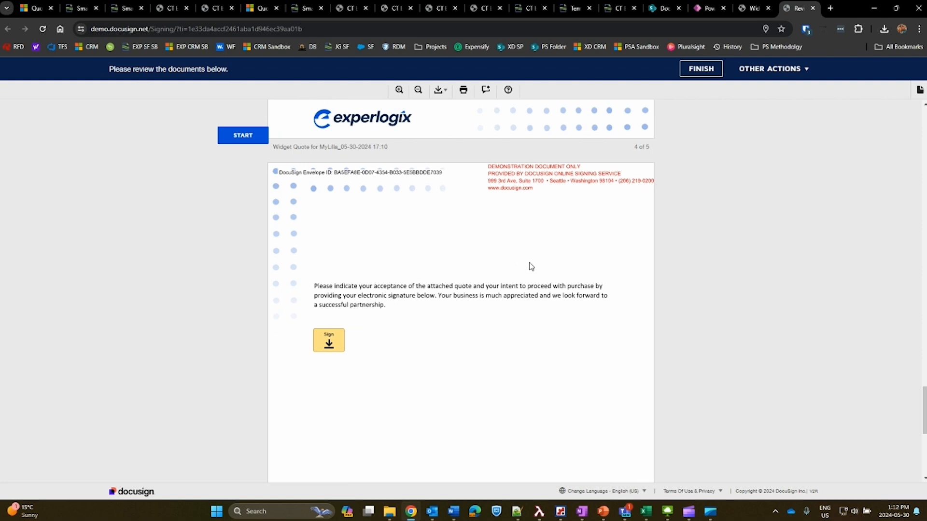
scroll(521, 325, down, 2)
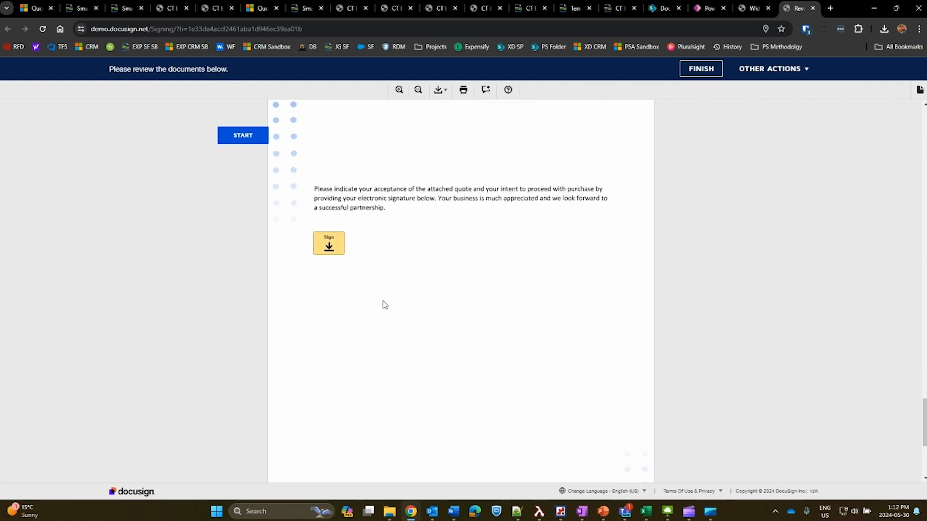
scroll(396, 290, down, 8)
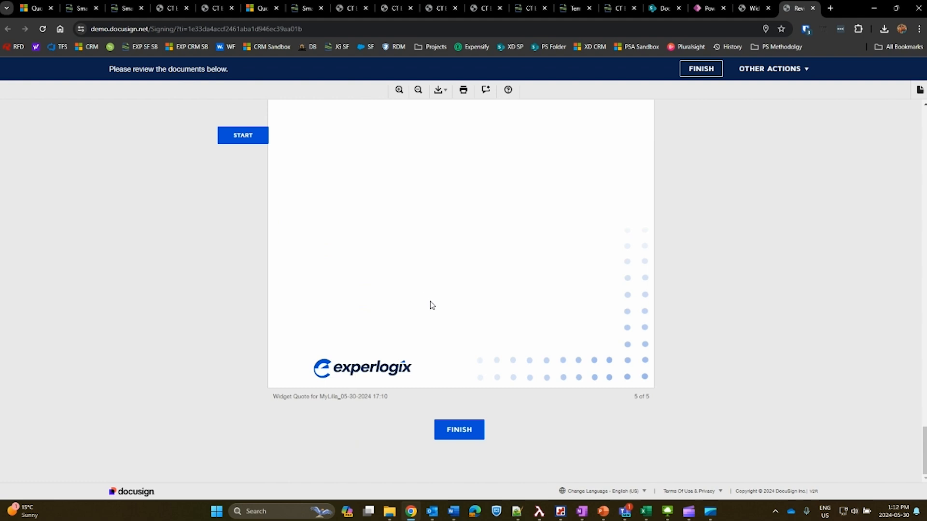
Sign the acceptance page of the widget quote in DocuSign and finish the signing.
scroll(431, 305, up, 8)
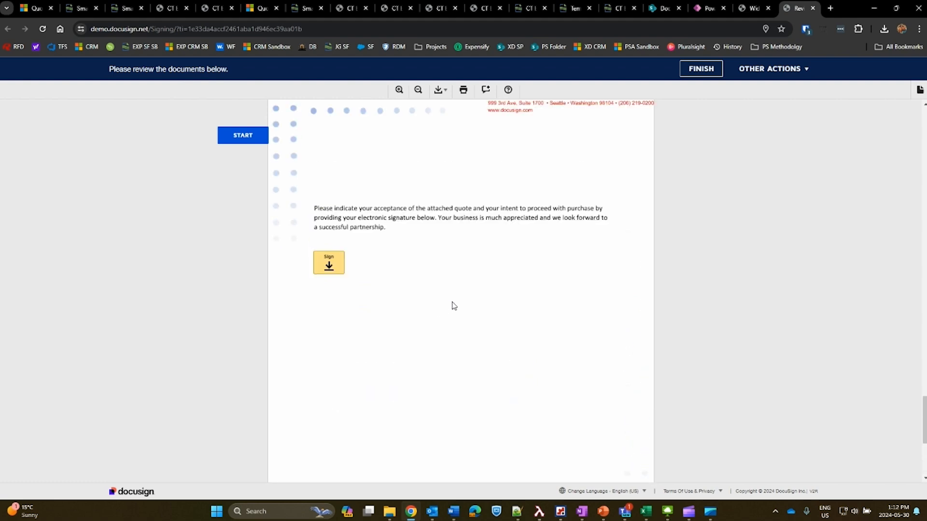
scroll(453, 306, up, 1)
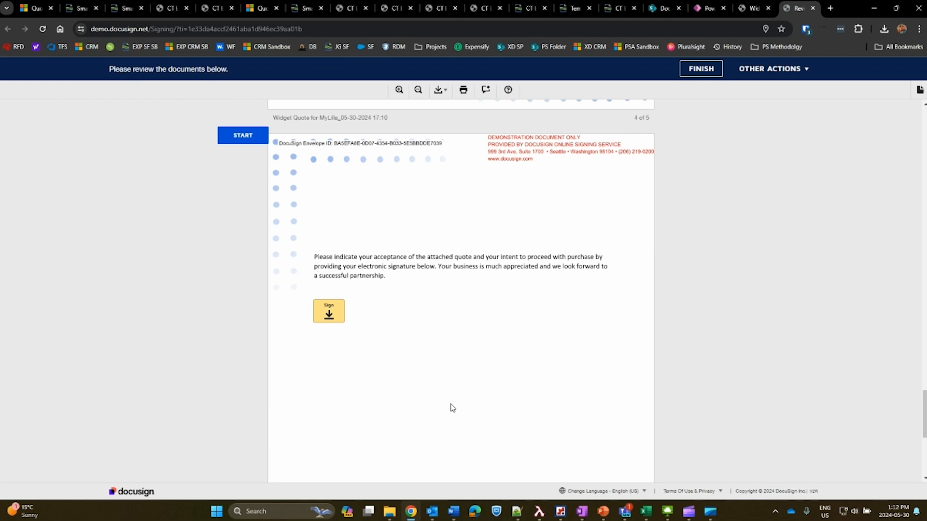
click(329, 312)
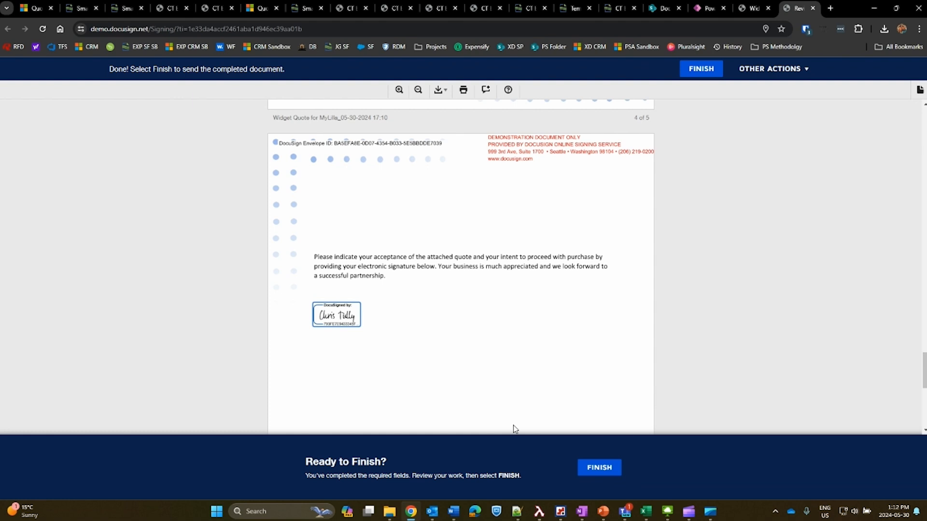
click(599, 467)
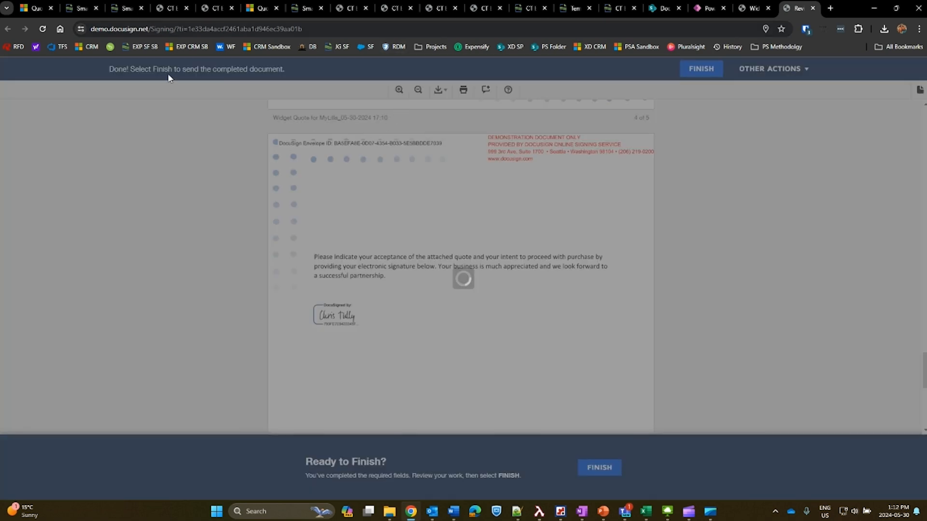
Check the CT Elevate Level 5 Quote flow results and open the completed MyLilla quote PDF from Teams, reviewing it through the signature page.
click(83, 8)
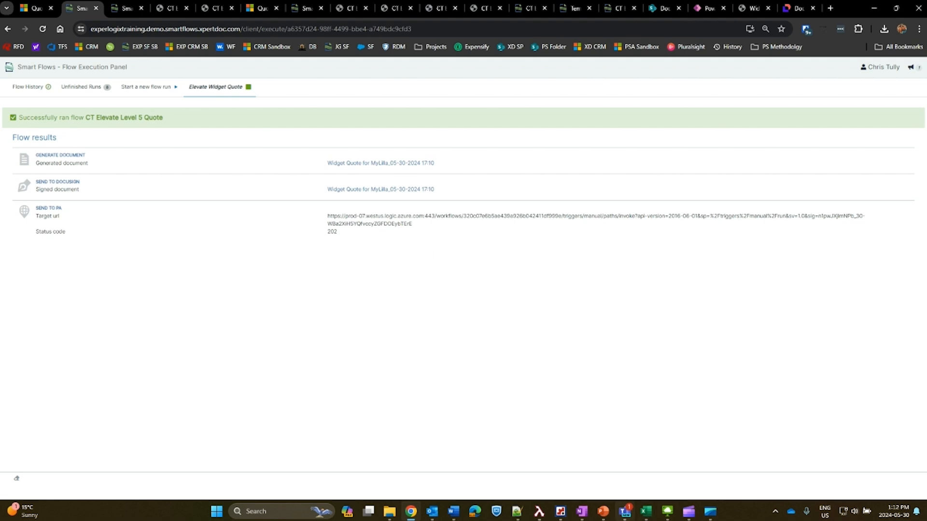
click(625, 511)
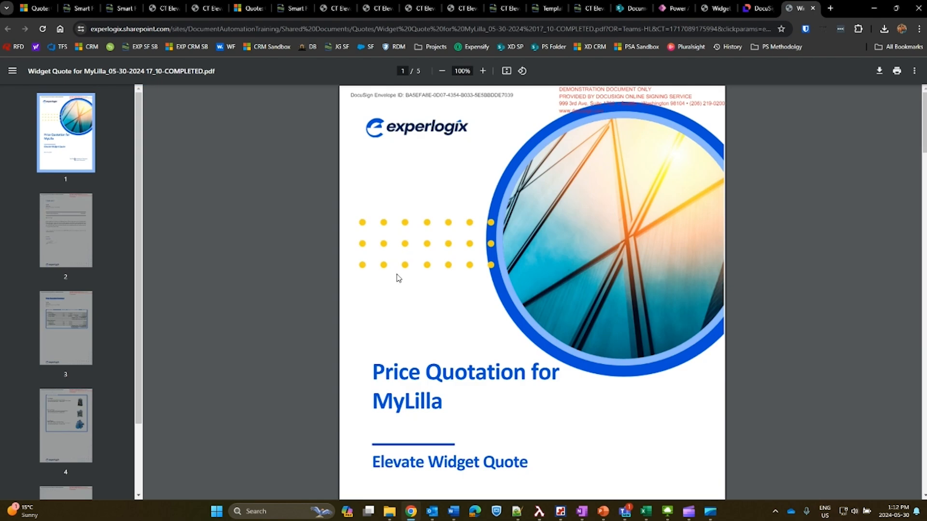
scroll(394, 262, down, 20)
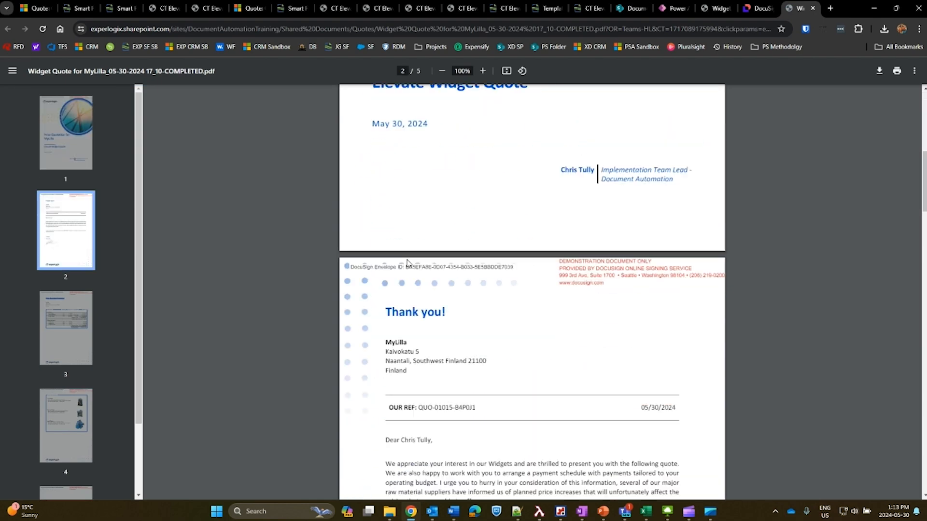
scroll(434, 269, up, 4)
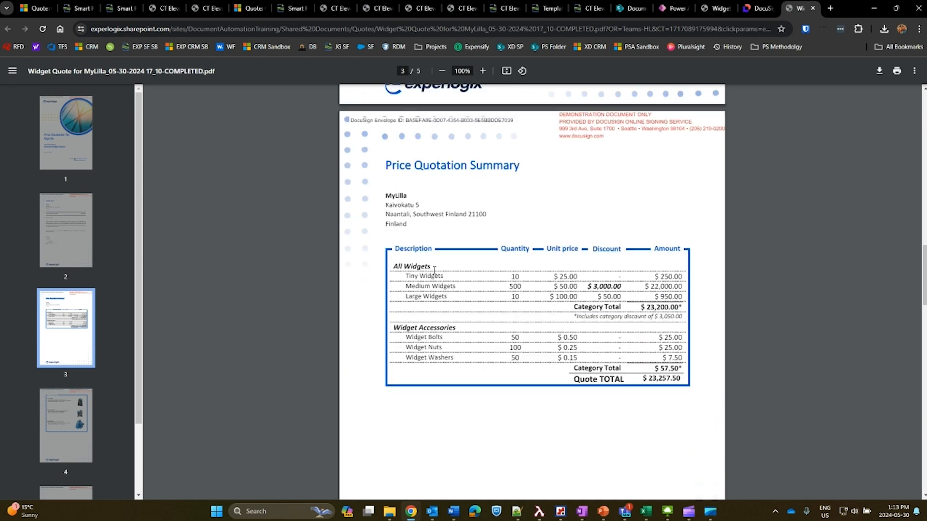
scroll(568, 276, down, 8)
scroll(568, 275, down, 15)
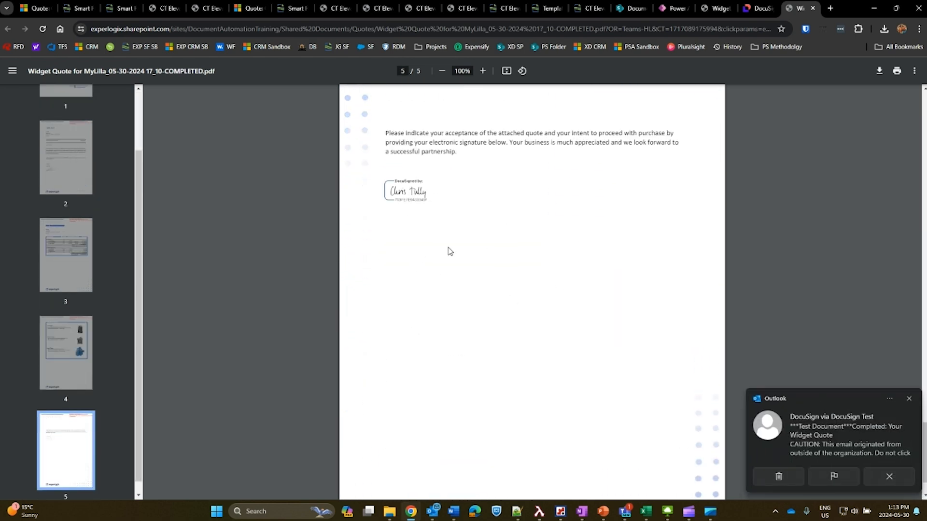
scroll(488, 270, down, 2)
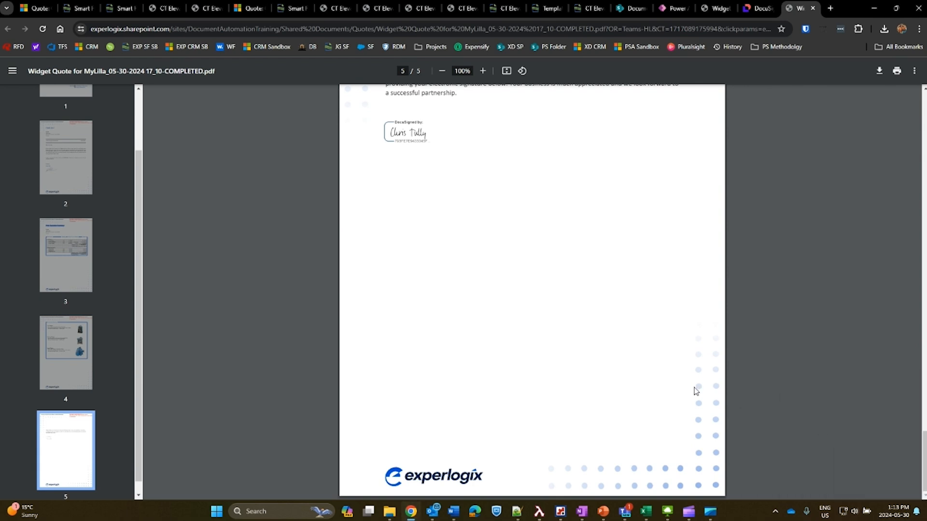
scroll(696, 392, up, 6)
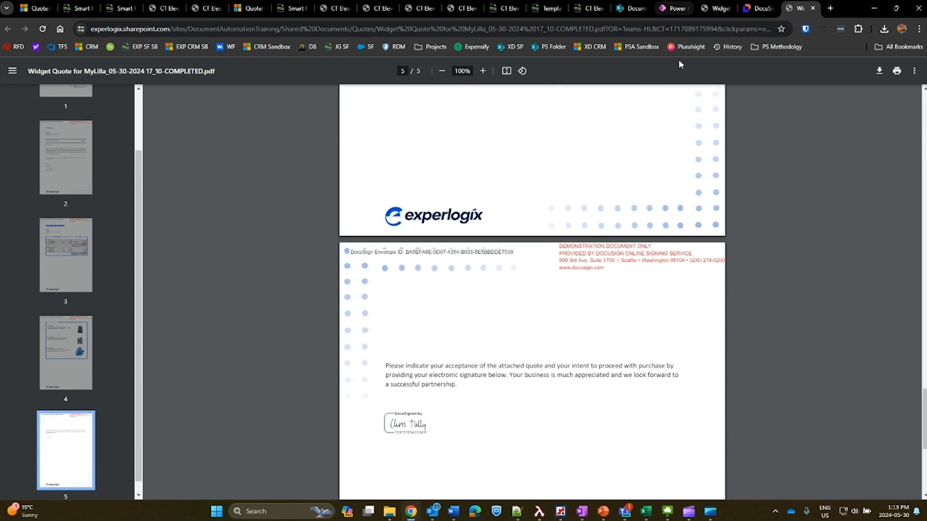
click(676, 8)
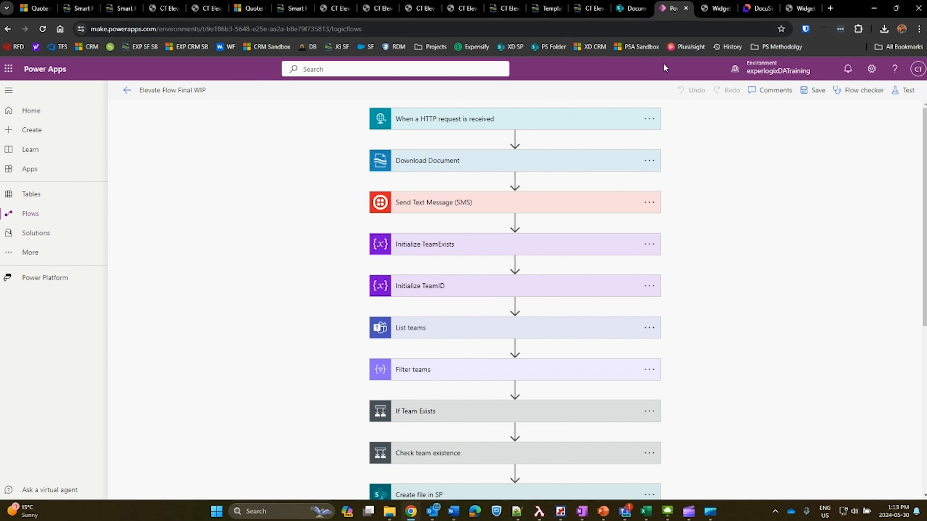
click(630, 8)
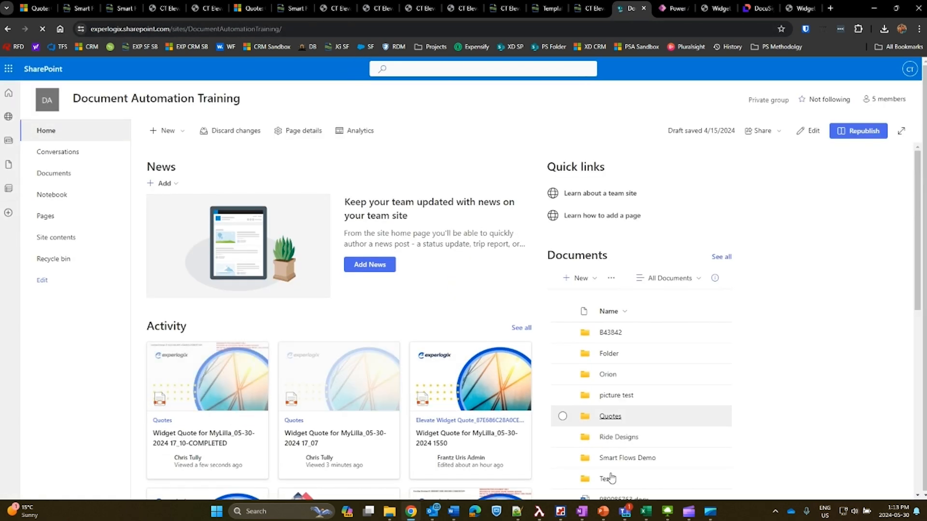
scroll(746, 235, down, 3)
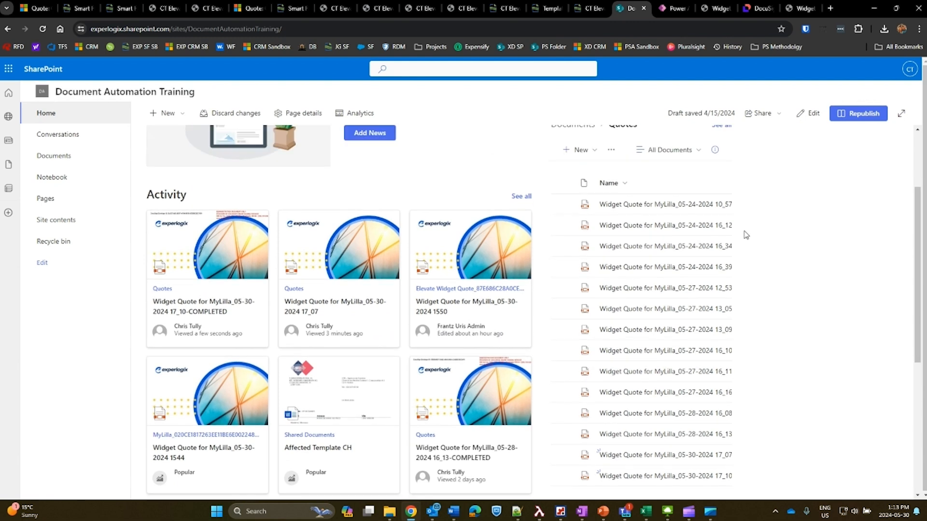
scroll(746, 235, up, 1)
click(723, 176)
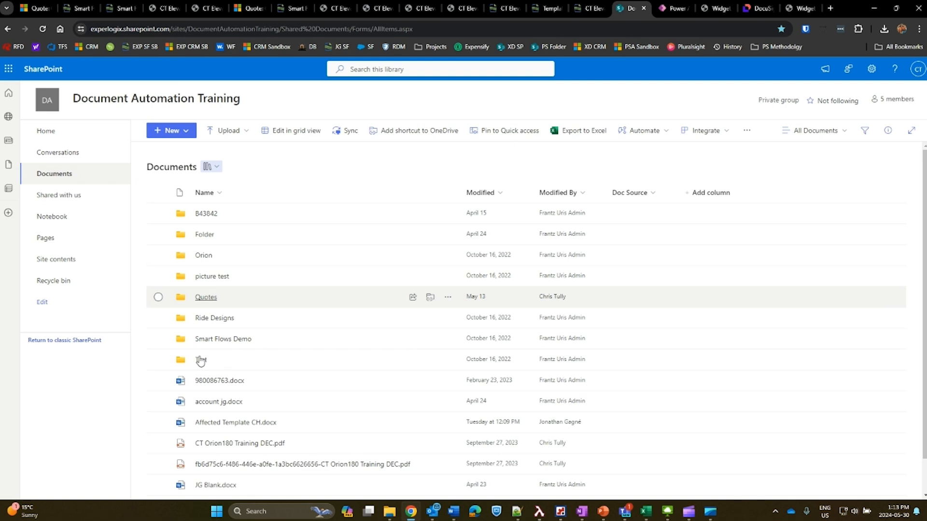
click(206, 297)
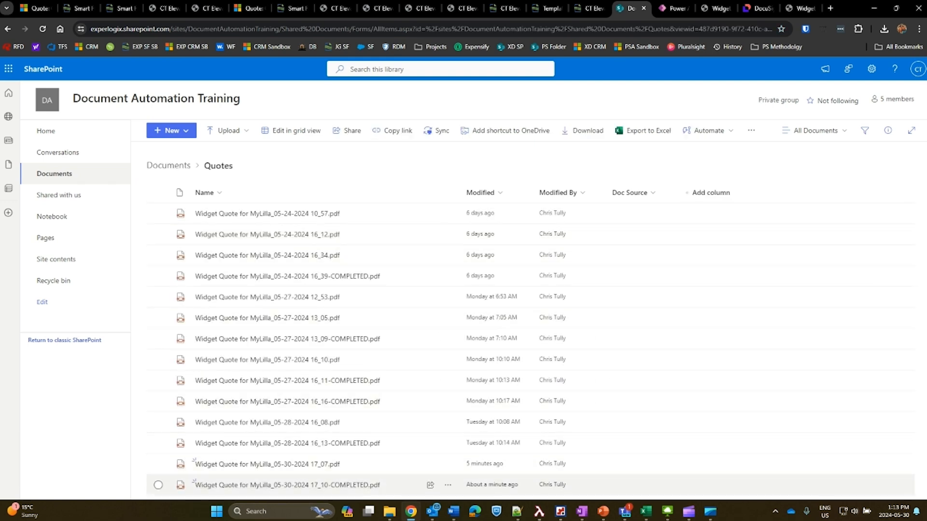
mouse_move(367, 485)
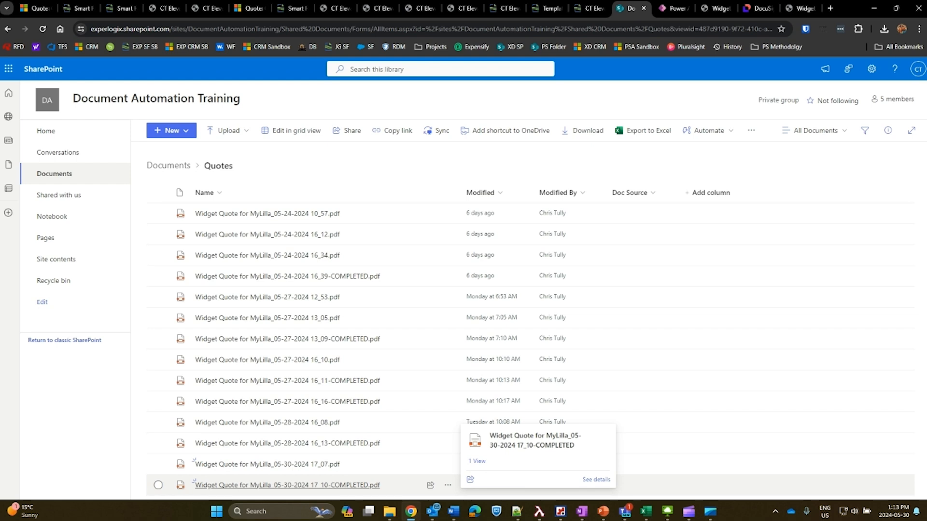
Switch back to the Elevate Widget Quote record in Dynamics 365.
click(33, 8)
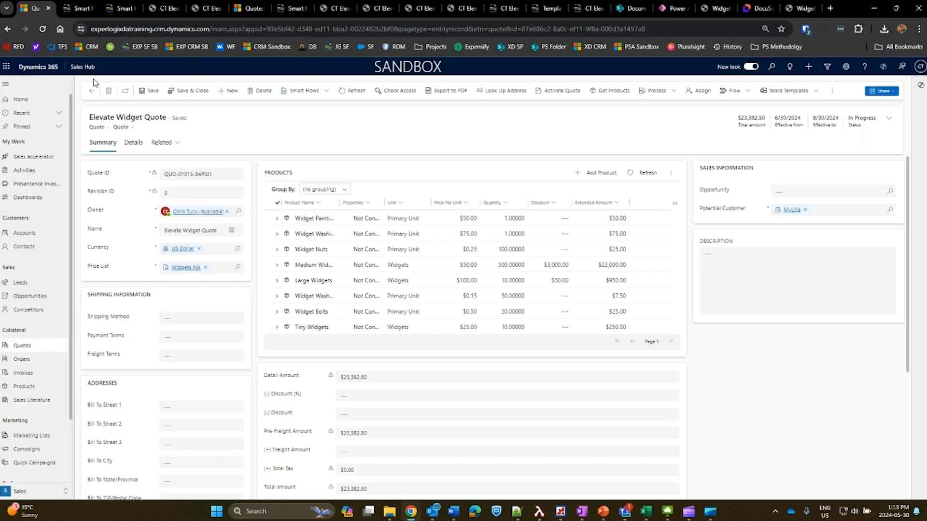